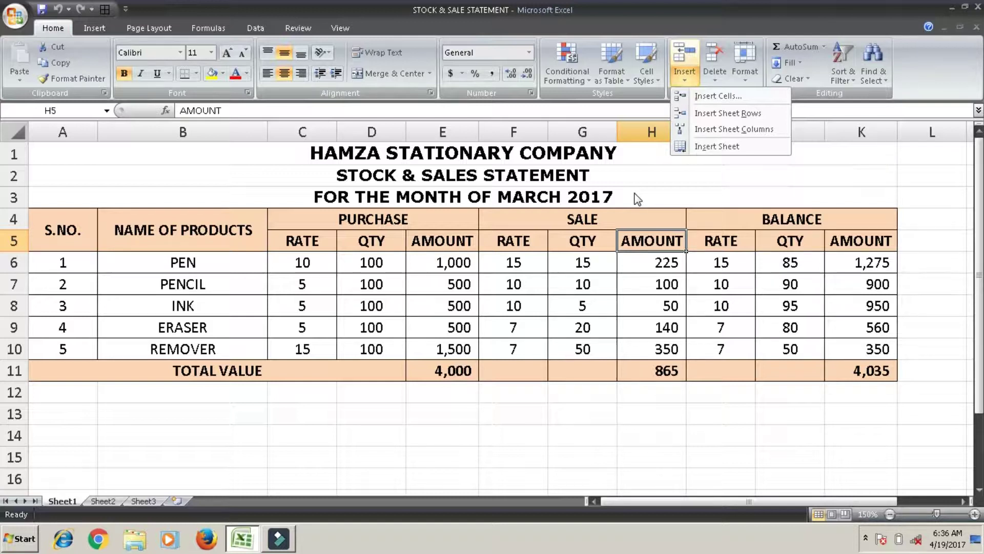
pyautogui.click(730, 99)
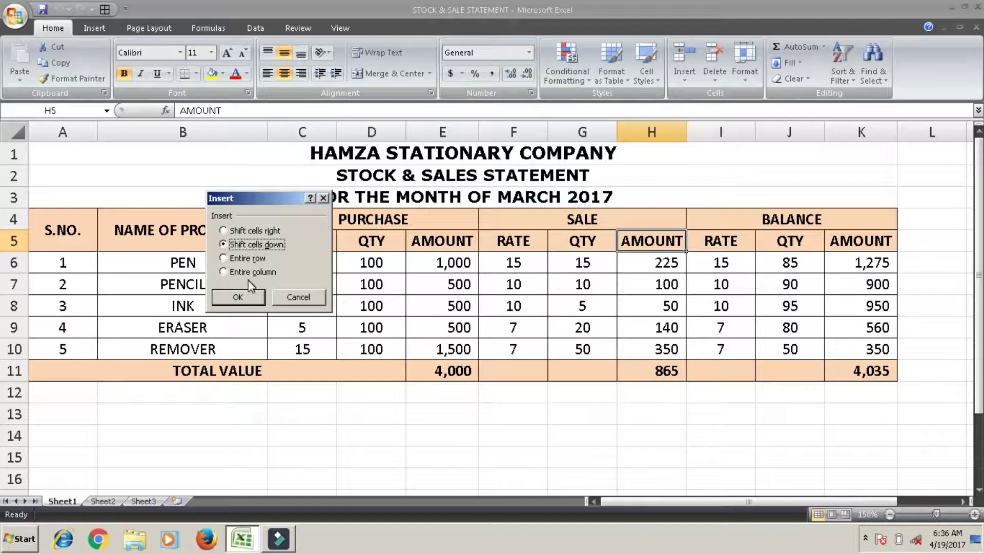
pyautogui.click(241, 291)
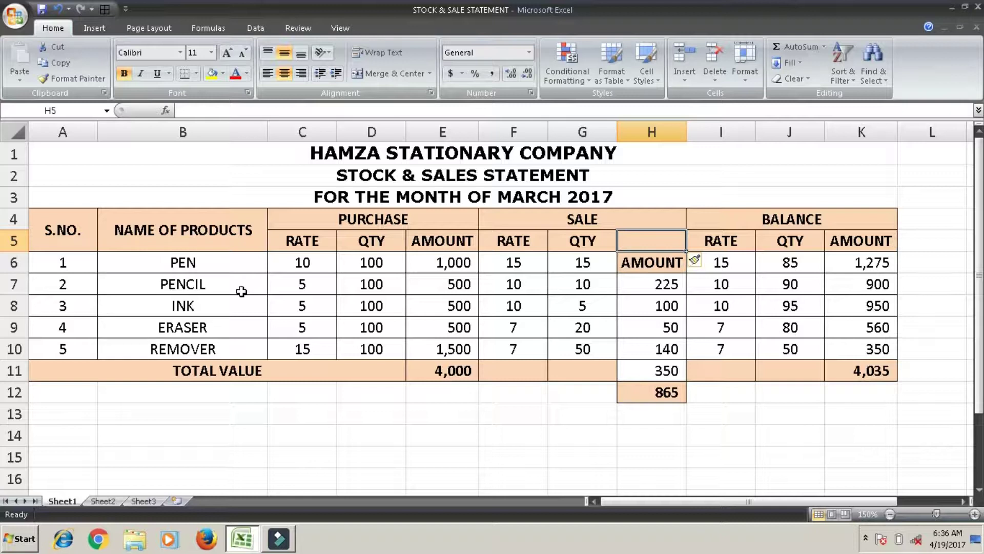
pyautogui.hotkey('ctrl', 'z')
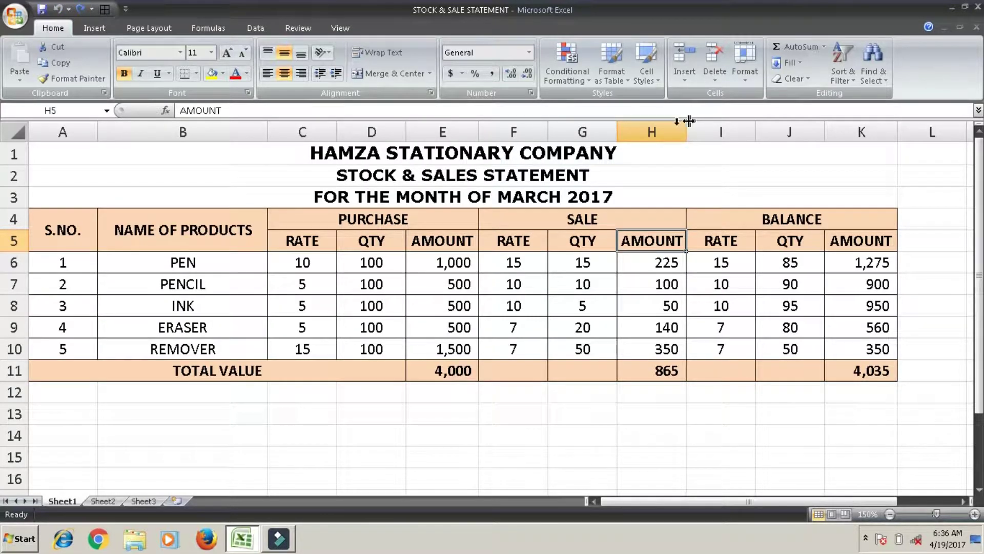
pyautogui.click(665, 128)
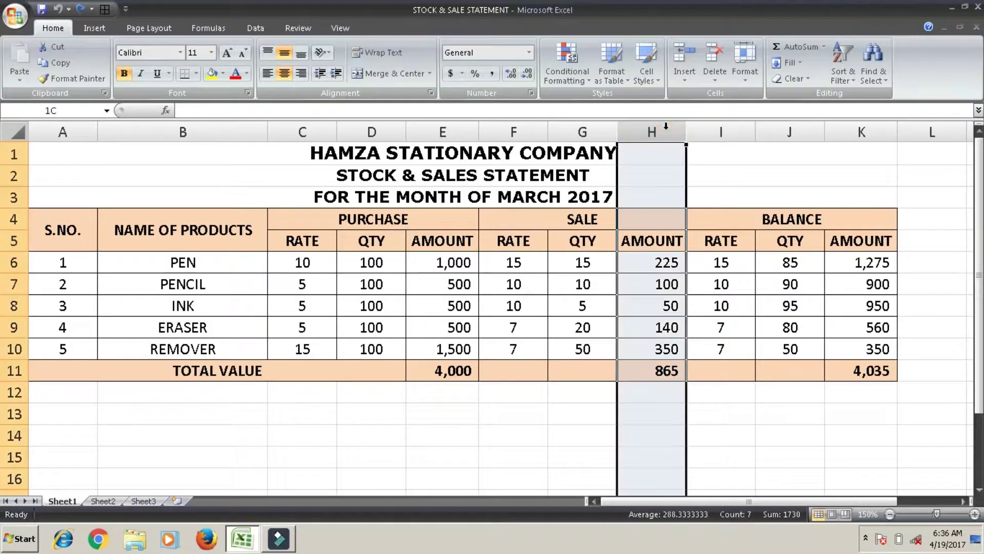
pyautogui.click(687, 81)
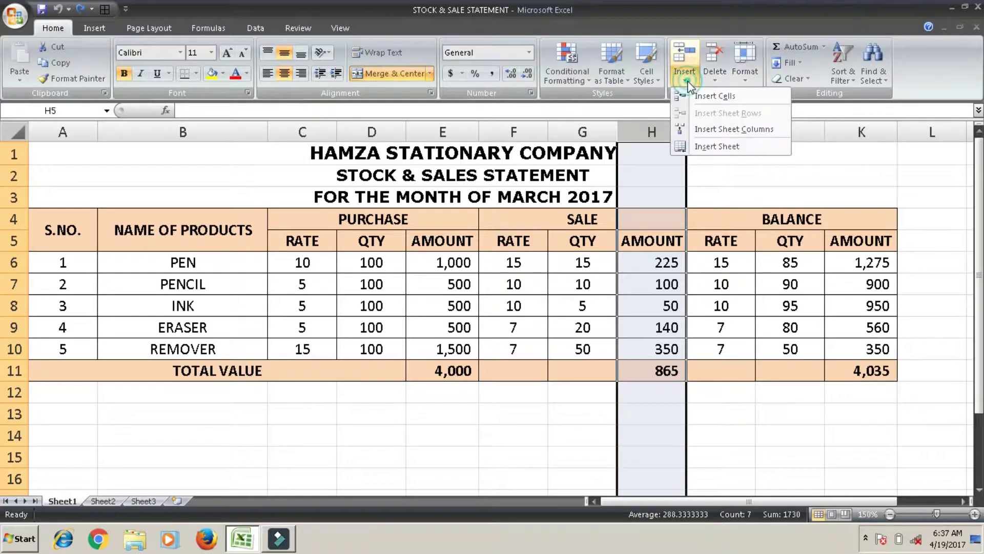
pyautogui.click(698, 129)
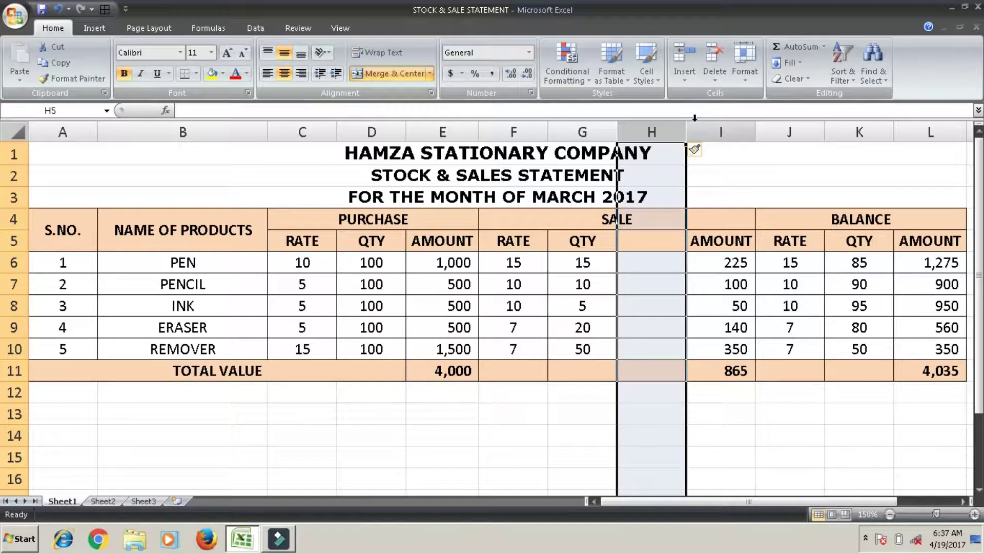
pyautogui.hotkey('ctrl', 'z')
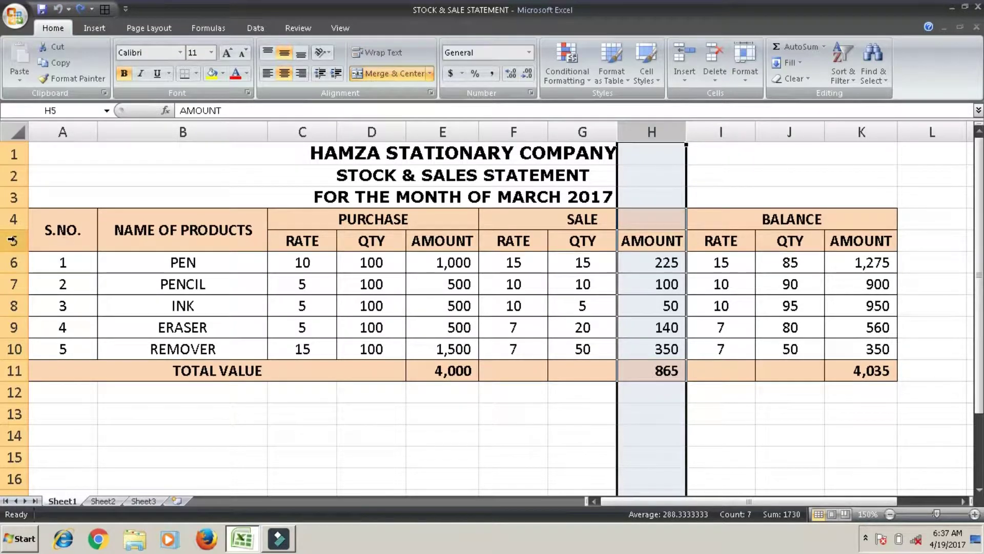
pyautogui.click(13, 260)
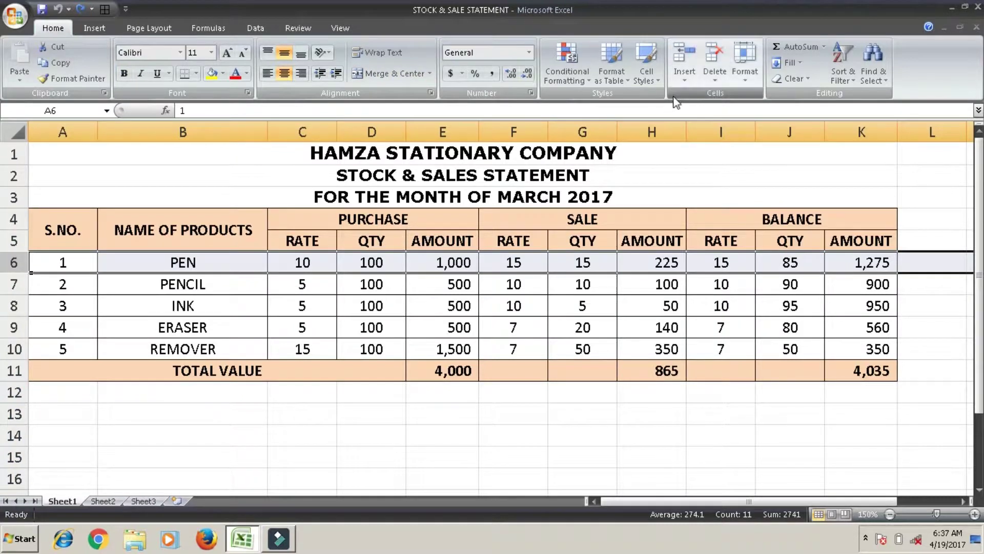
# Insert a blank row above the PEN row, then undo the insertion
pyautogui.click(687, 79)
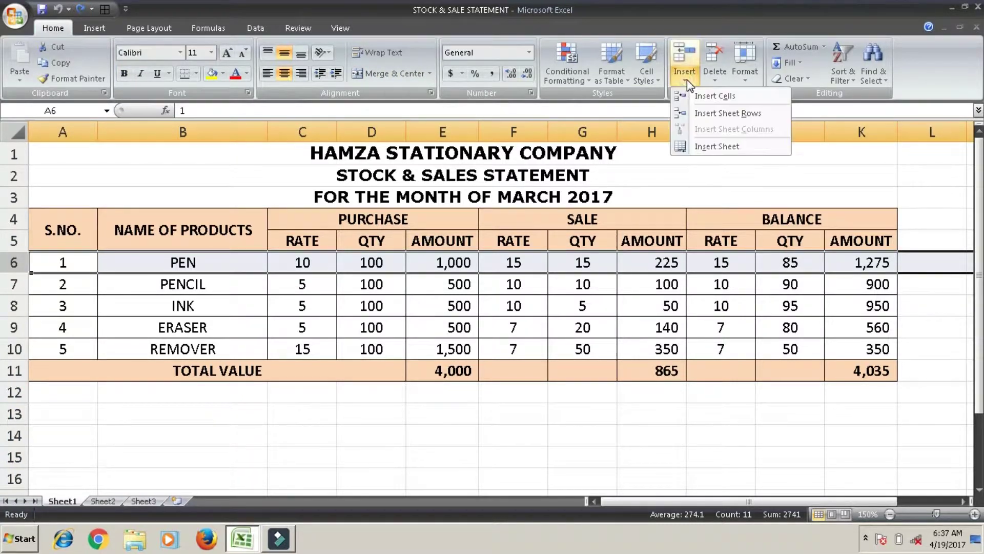
pyautogui.click(699, 113)
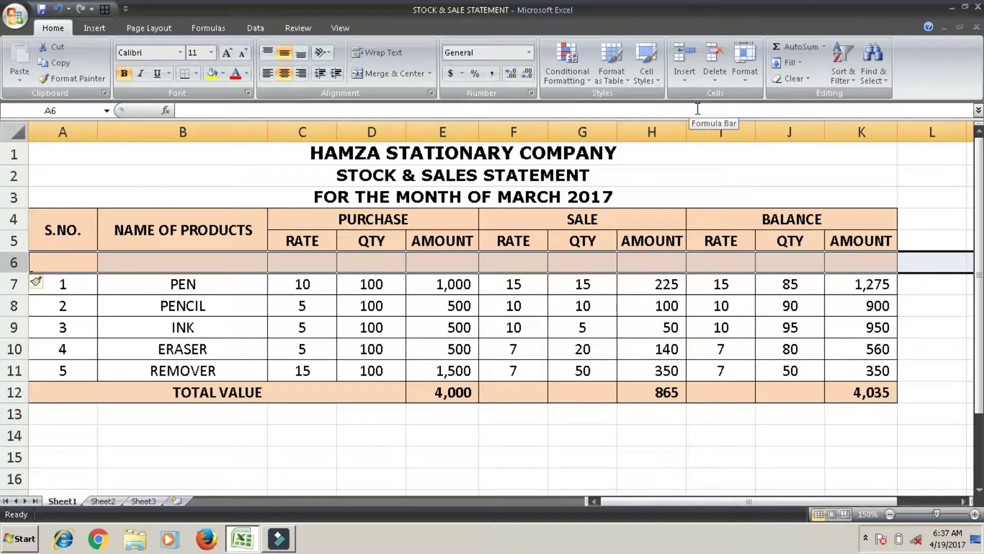
pyautogui.hotkey('ctrl', 'z')
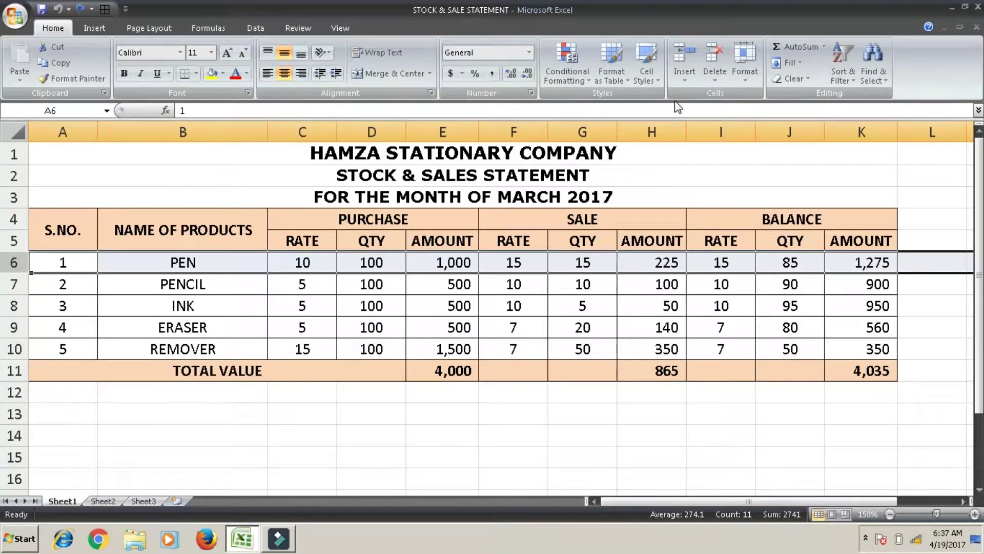
# Insert a new blank worksheet, Sheet4, then return to Sheet1 and select cell E8
pyautogui.click(683, 81)
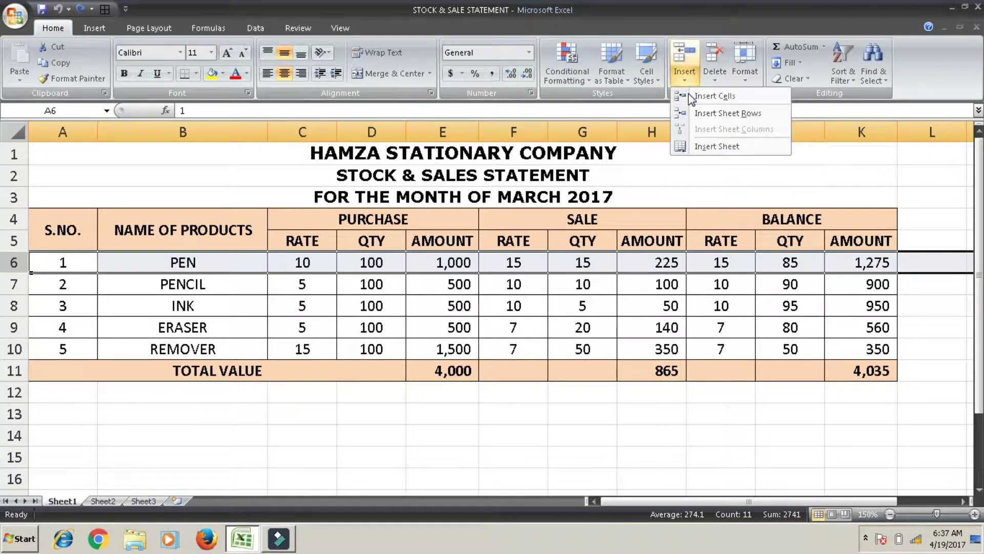
pyautogui.click(700, 147)
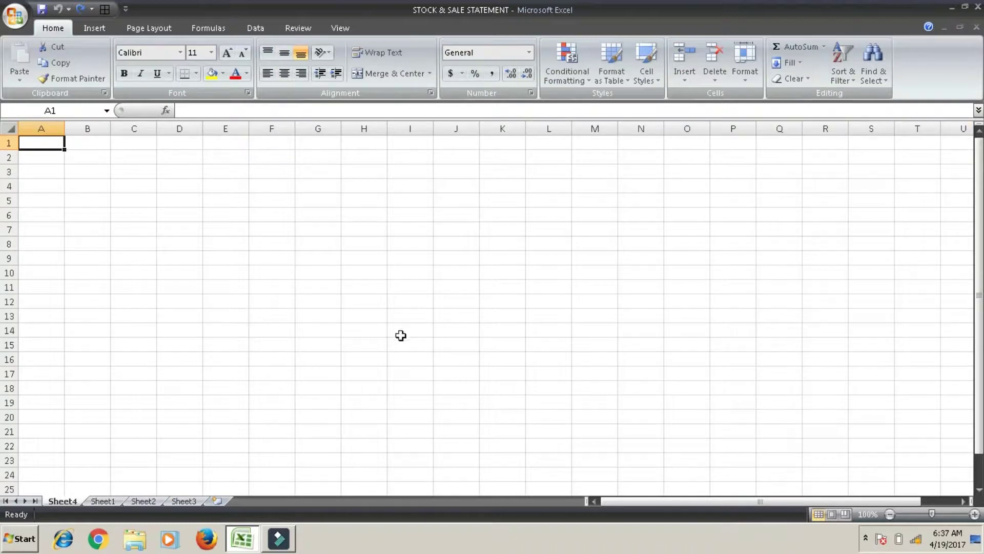
pyautogui.click(102, 501)
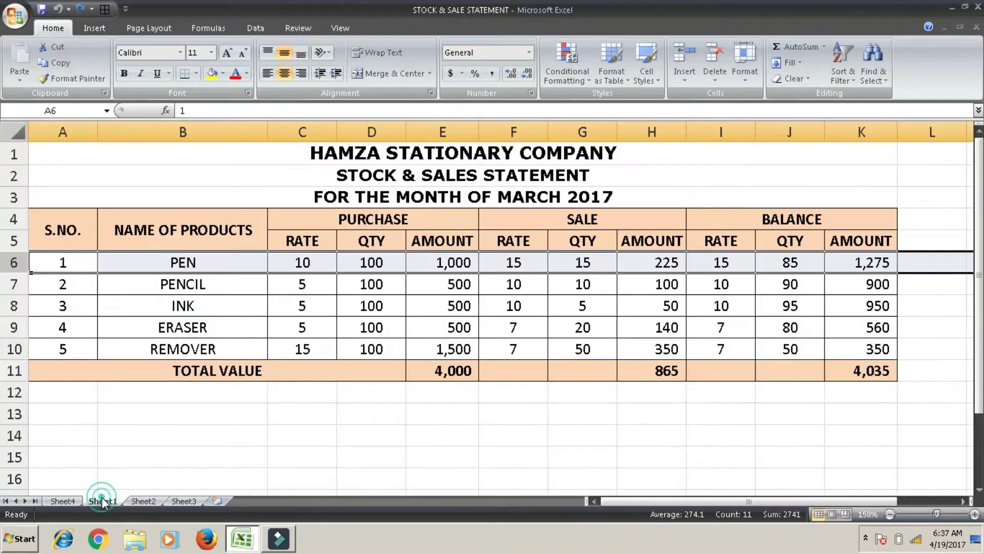
pyautogui.click(451, 301)
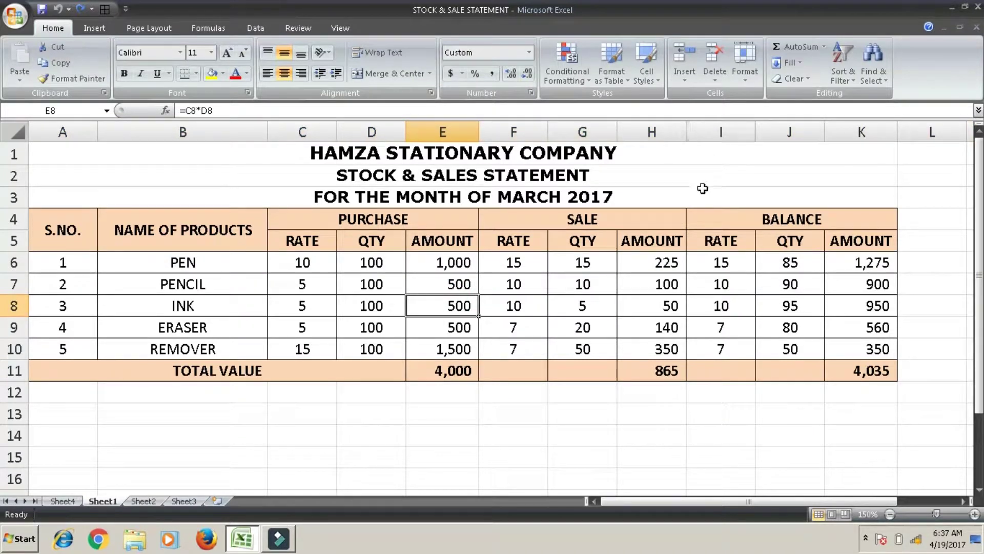
# Delete the BALANCE RATE column I, then undo it and select cell A1
pyautogui.click(716, 132)
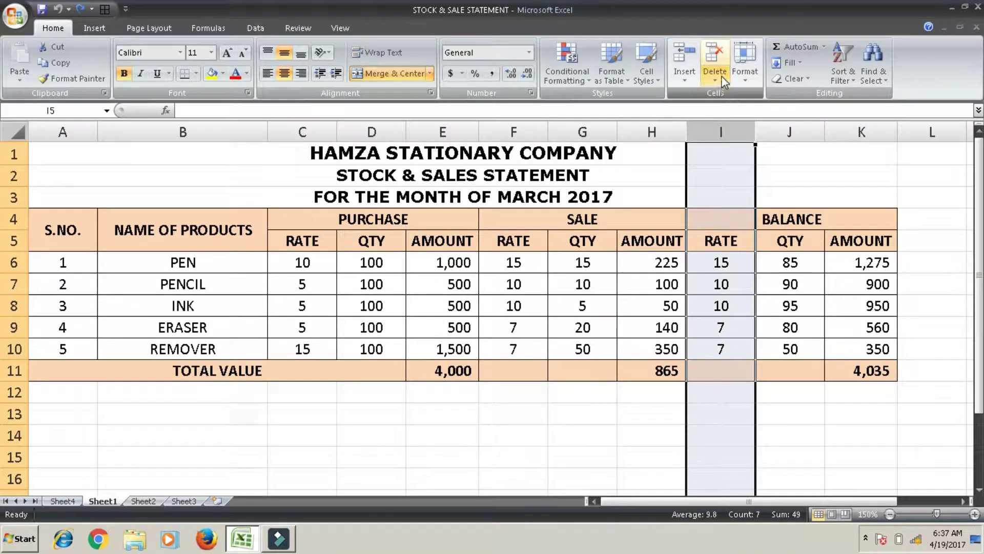
pyautogui.click(724, 81)
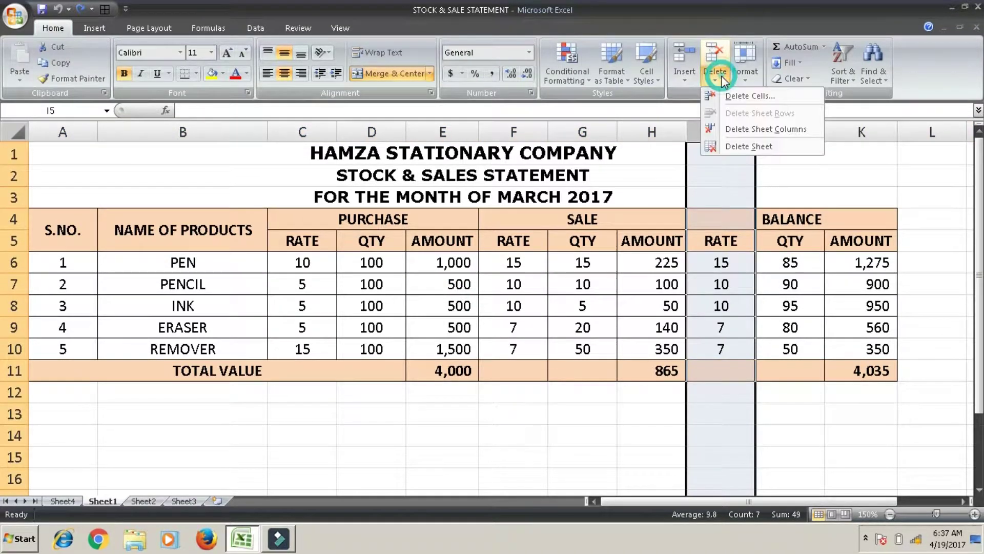
pyautogui.click(738, 131)
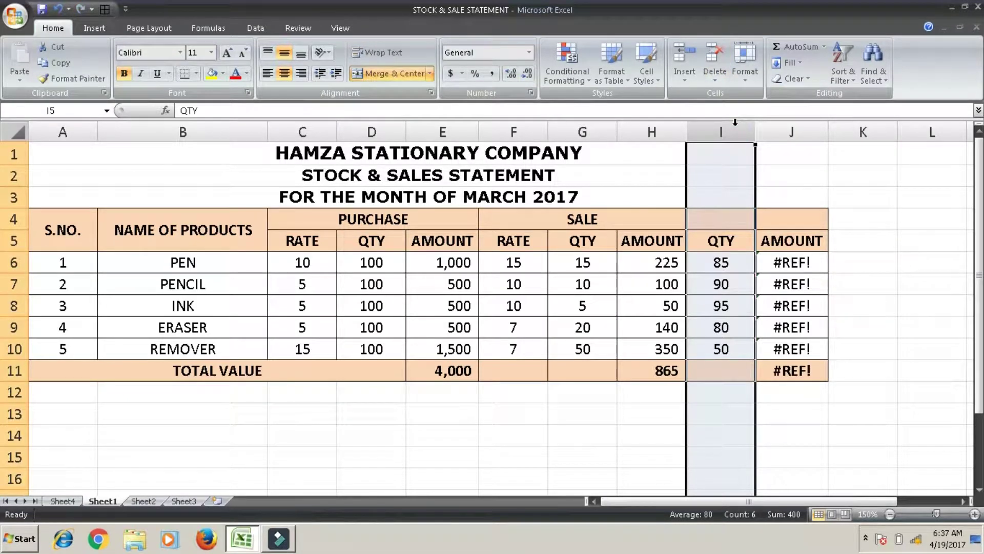
pyautogui.hotkey('ctrl', 'z')
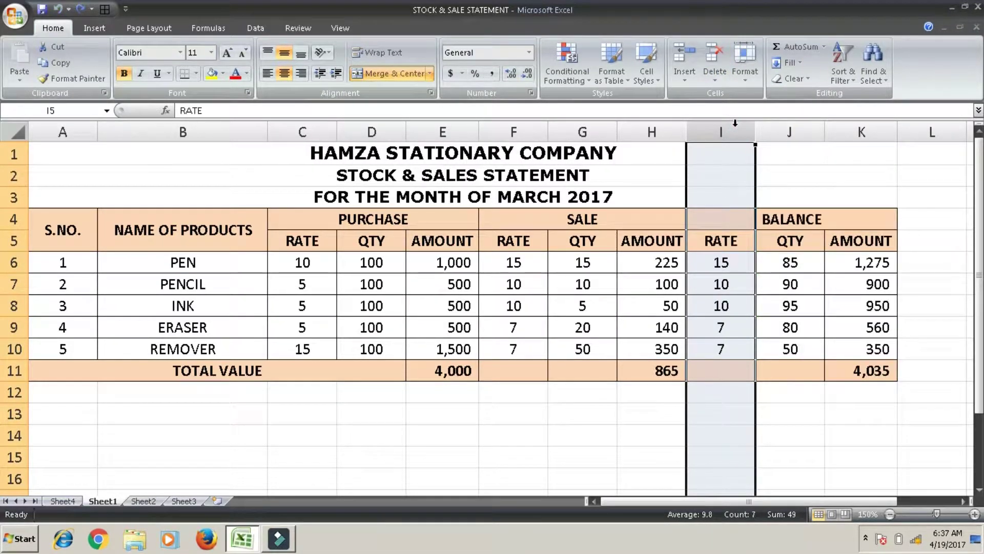
pyautogui.click(730, 150)
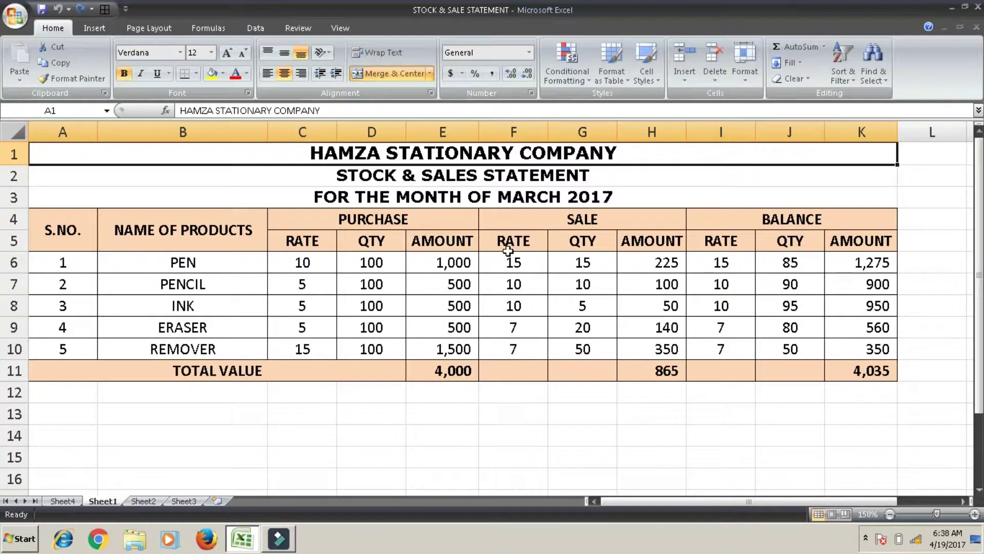
# Delete the blank Sheet4 from the workbook
pyautogui.click(63, 501)
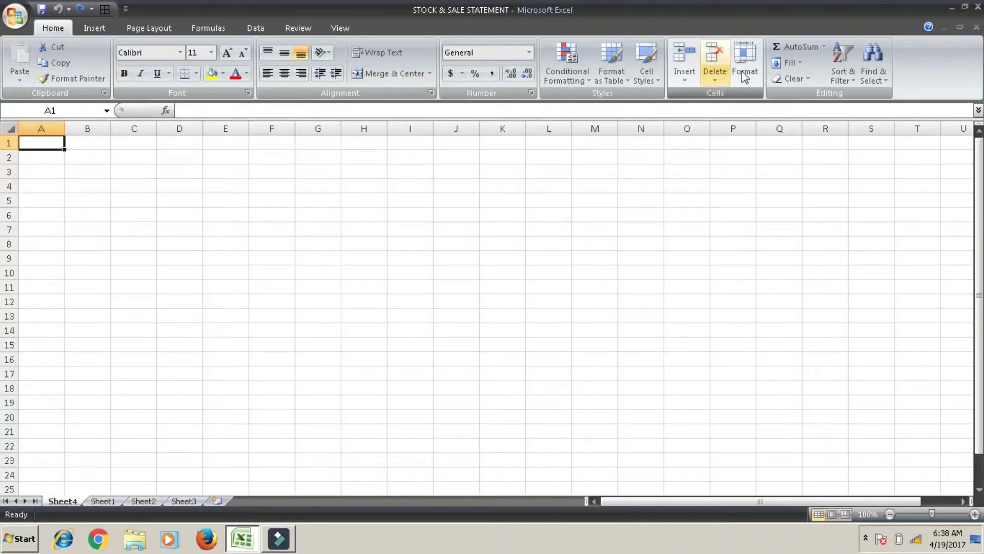
pyautogui.click(717, 75)
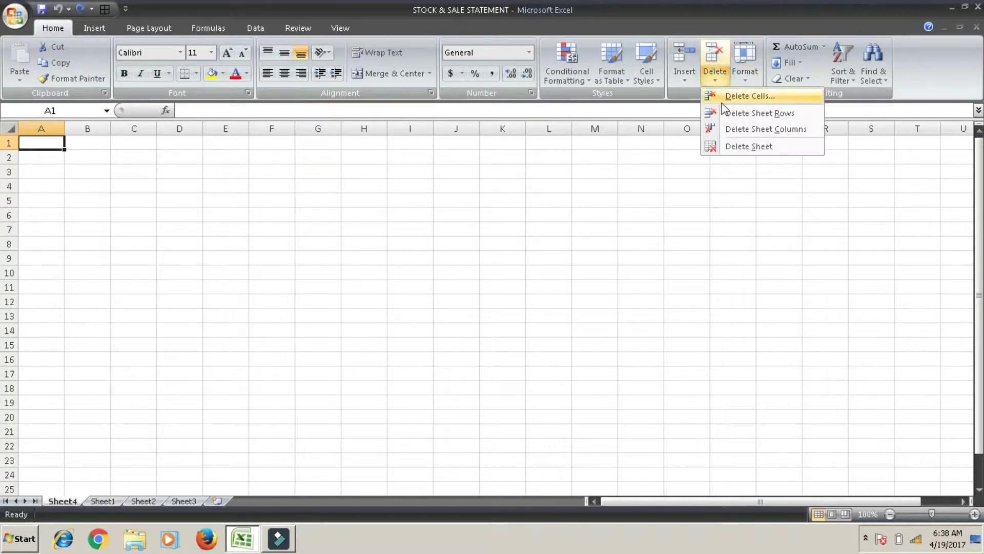
pyautogui.click(724, 141)
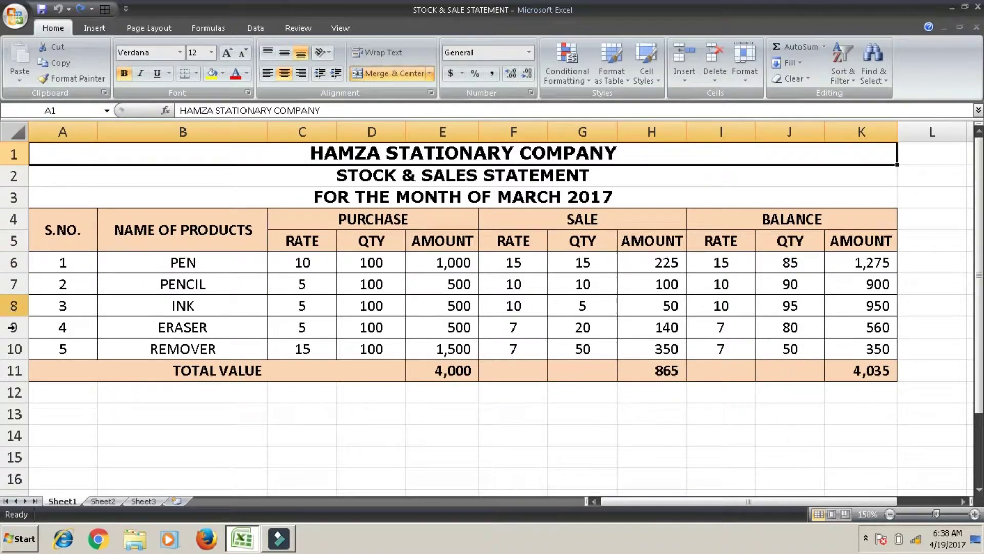
# Delete the TOTAL VALUE row 11, then undo to restore the totals
pyautogui.click(10, 372)
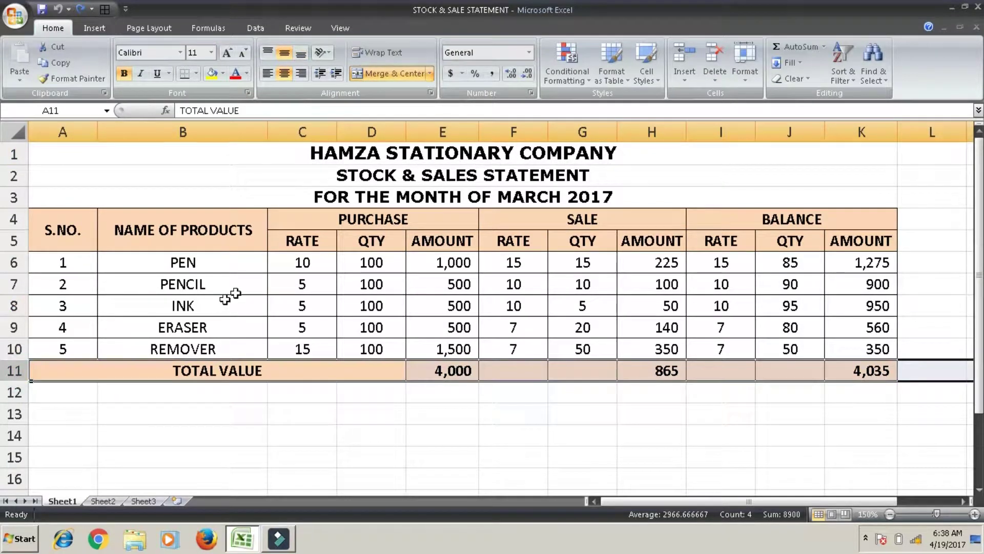
pyautogui.click(716, 77)
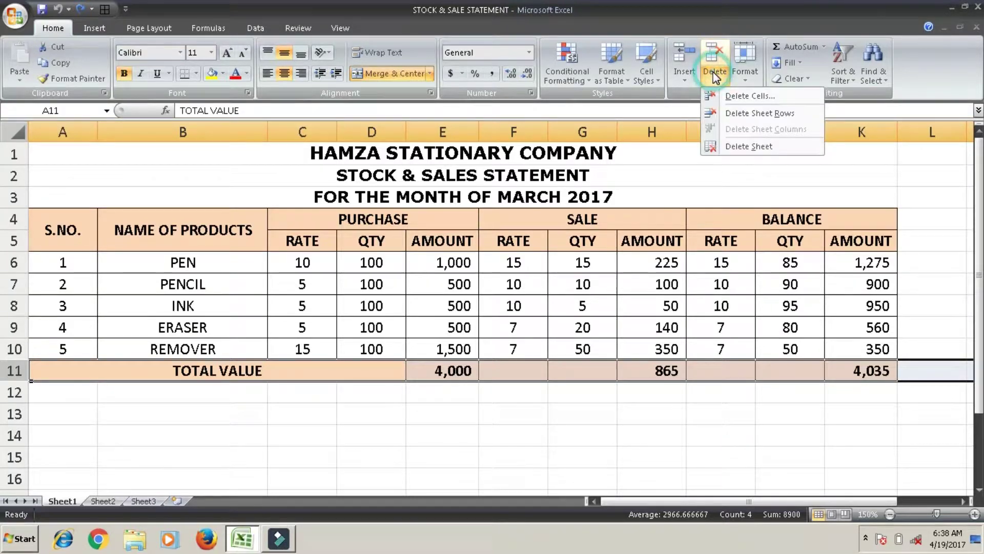
pyautogui.click(731, 114)
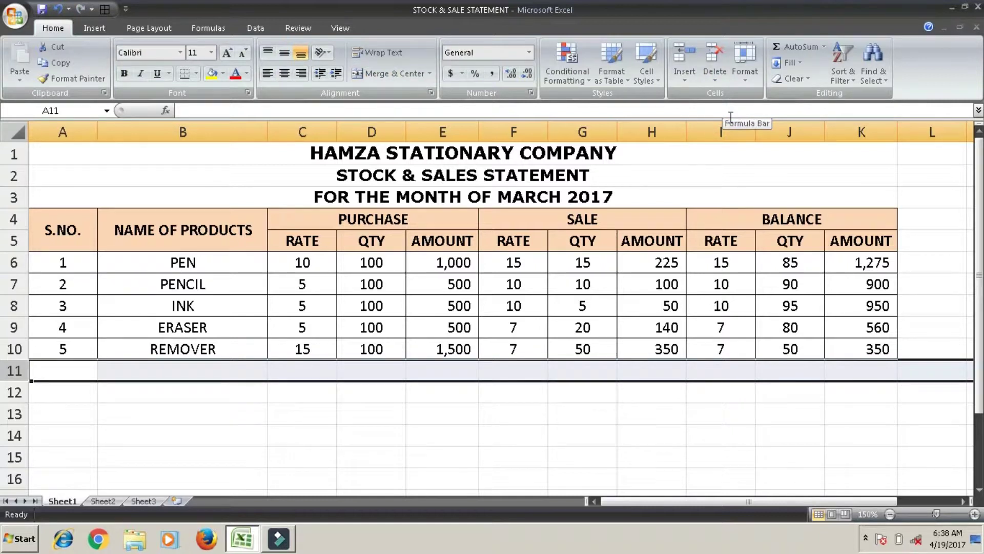
pyautogui.hotkey('ctrl', 'z')
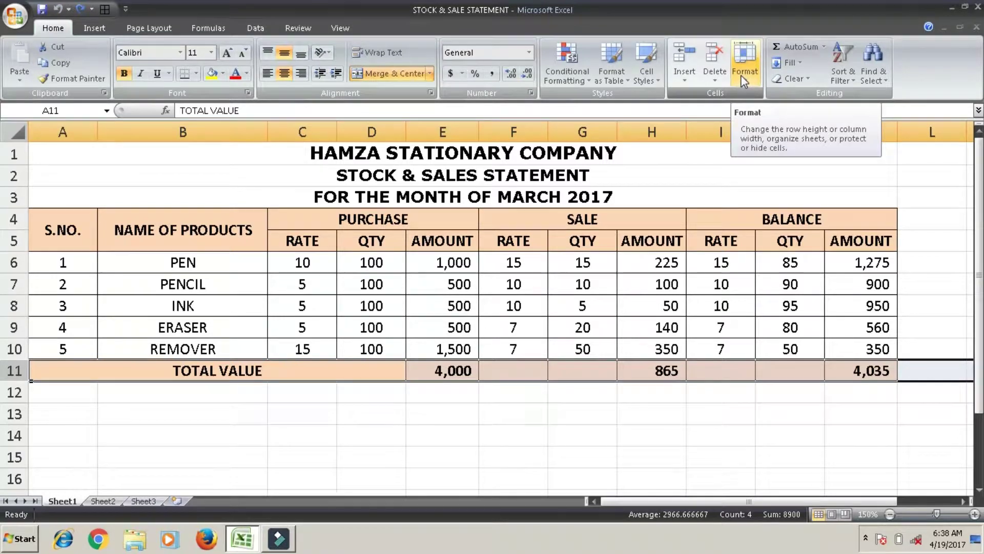
# Set the height of the PEN row 6 to 50
pyautogui.click(718, 132)
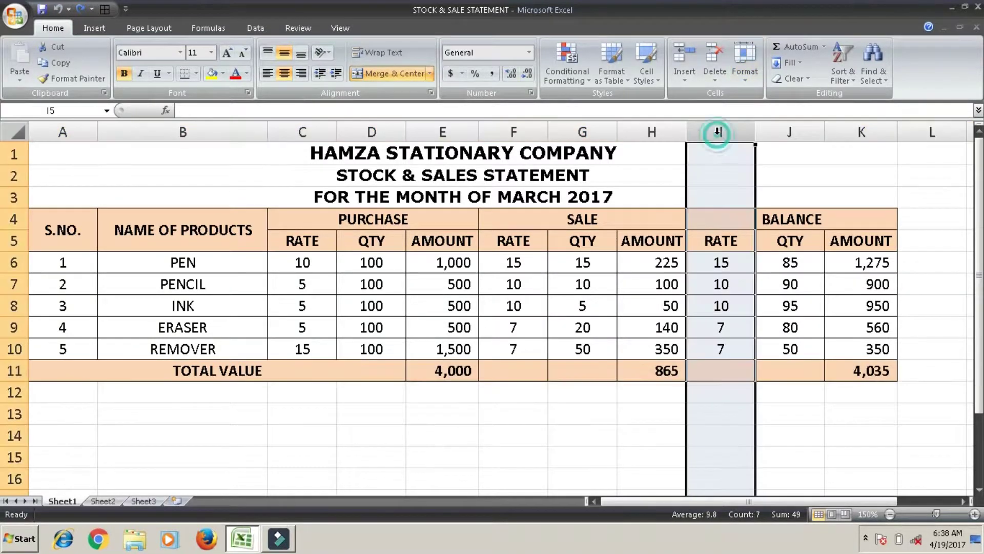
pyautogui.click(738, 78)
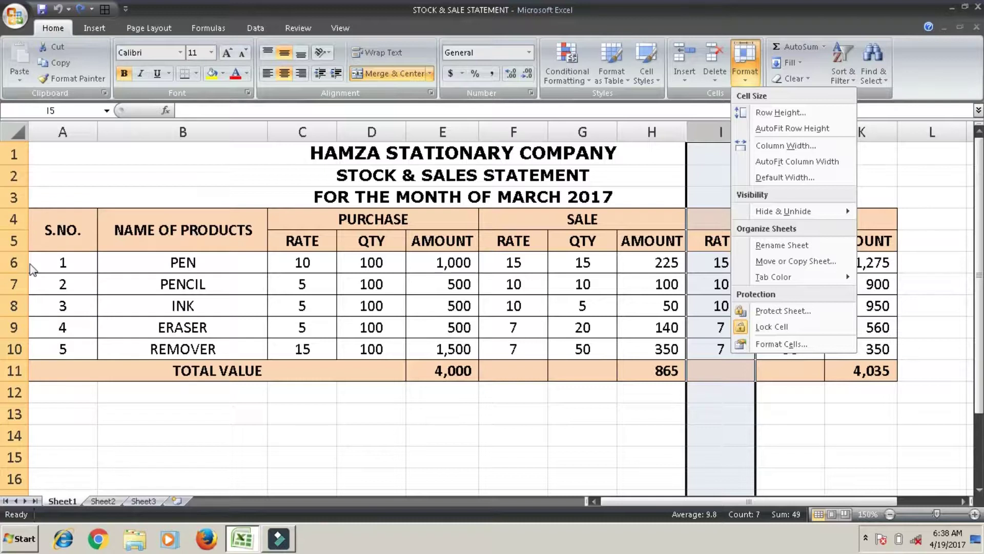
pyautogui.click(12, 265)
pyautogui.click(11, 265)
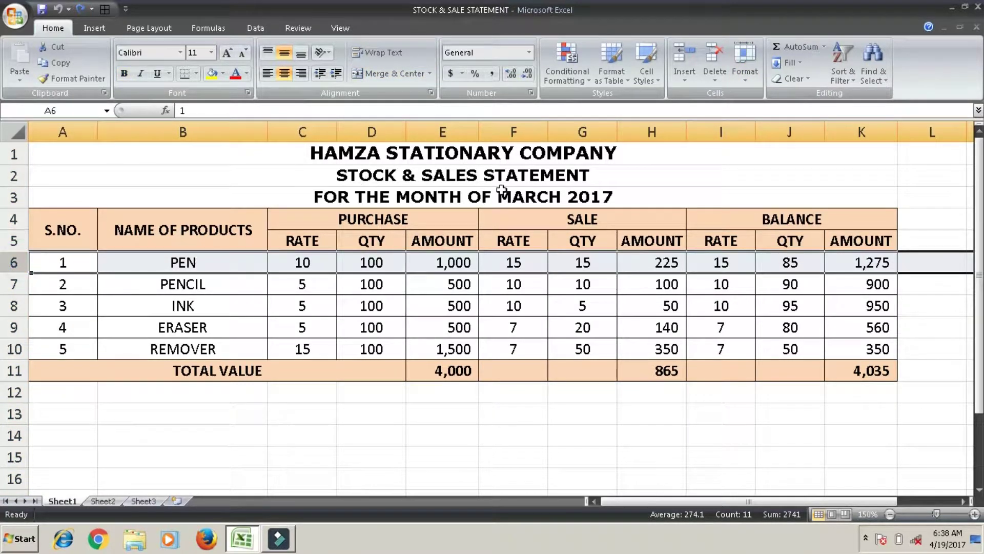
pyautogui.click(745, 75)
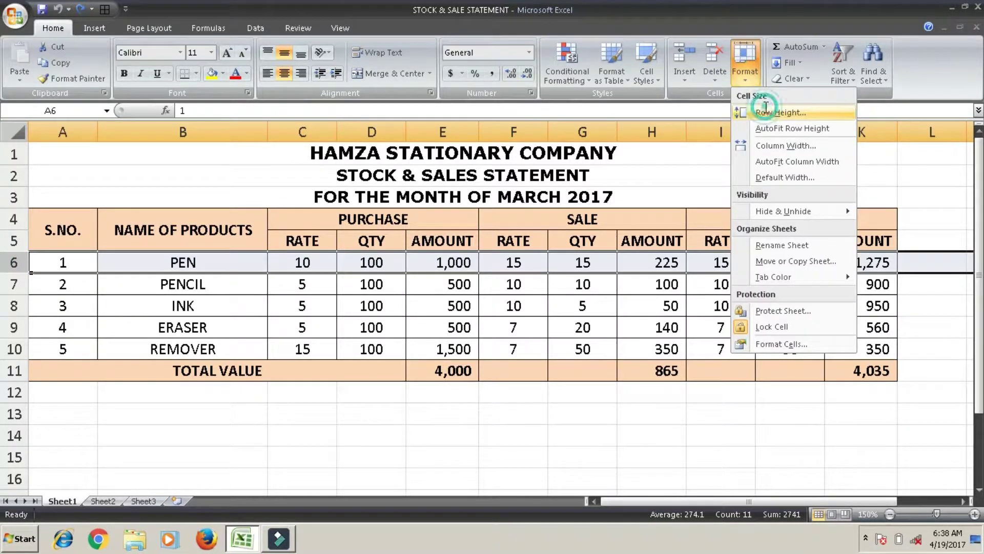
pyautogui.click(767, 112)
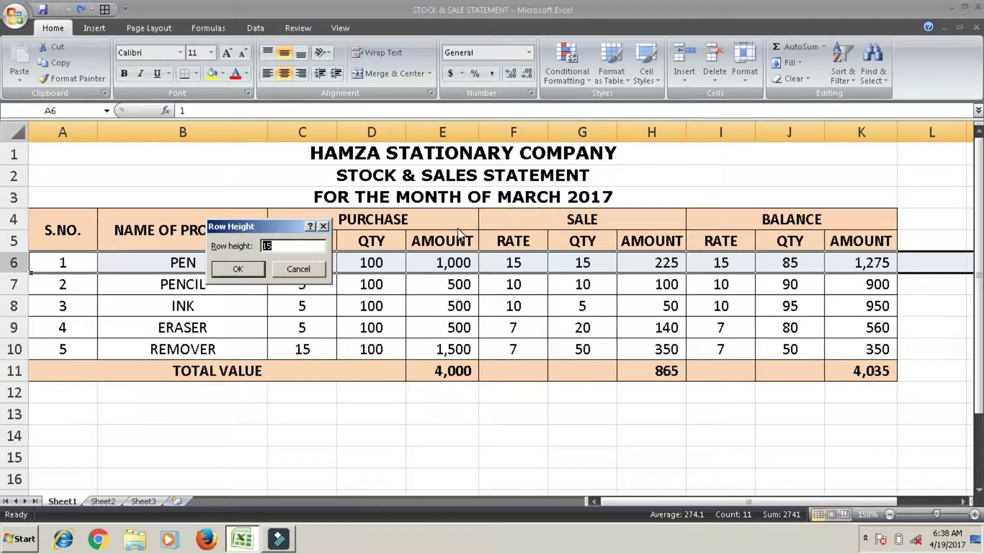
pyautogui.press('Return')
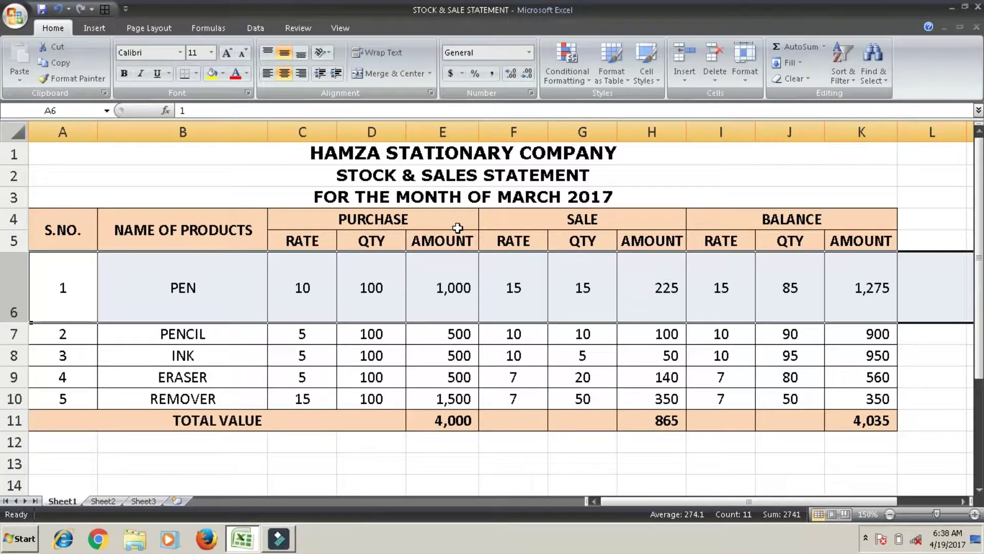
# AutoFit row 6's height back to its contents
pyautogui.click(743, 75)
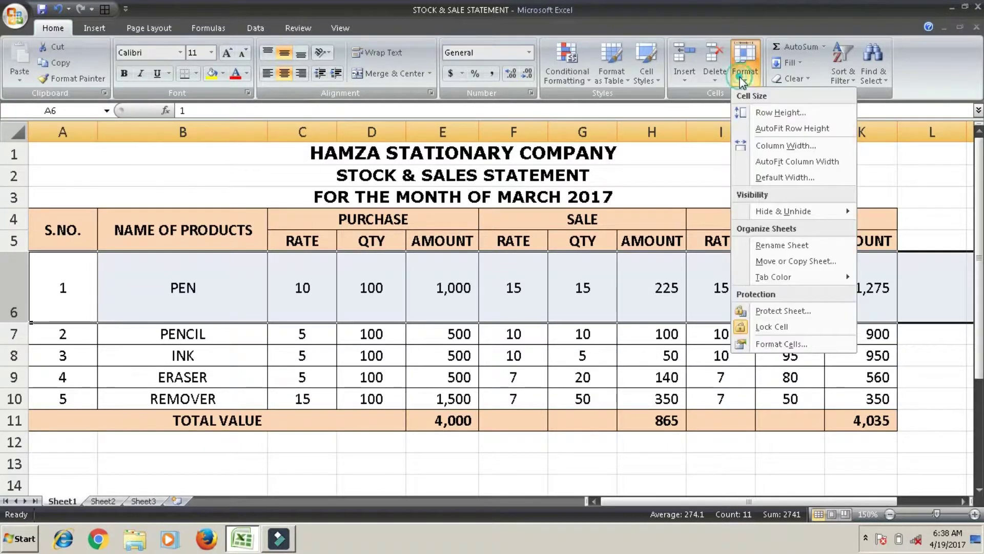
pyautogui.click(760, 135)
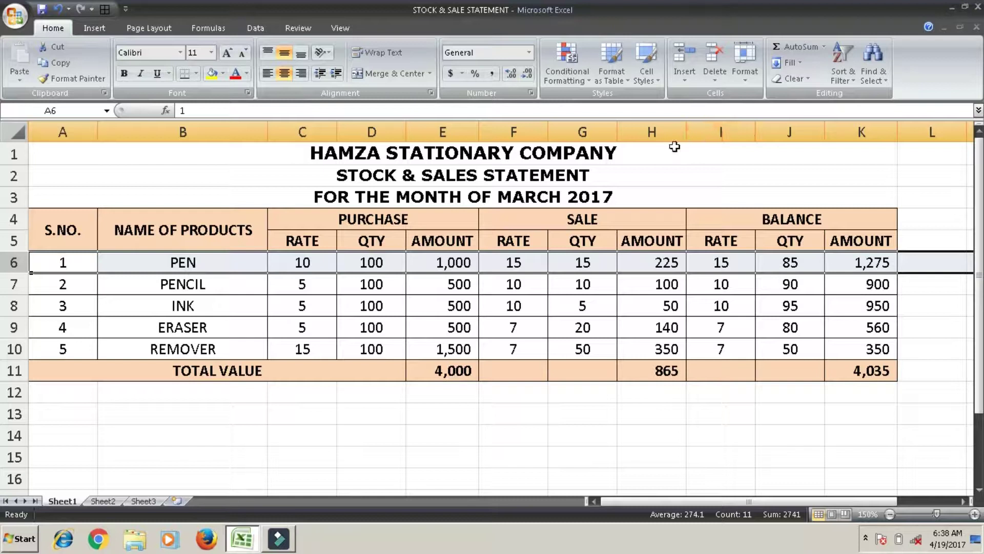
pyautogui.click(661, 132)
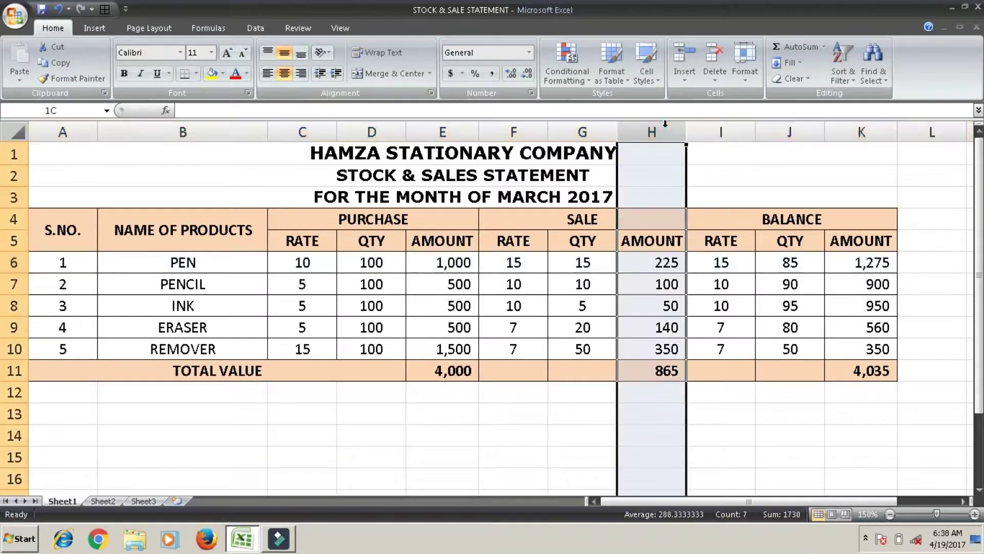
# Set column H's width to 50, then AutoFit it to its contents
pyautogui.click(743, 77)
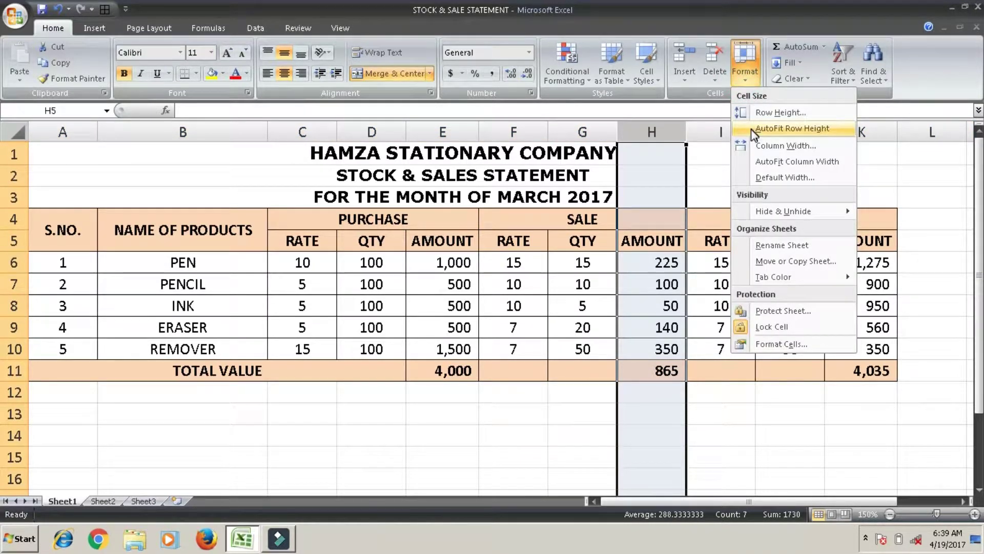
pyautogui.click(752, 147)
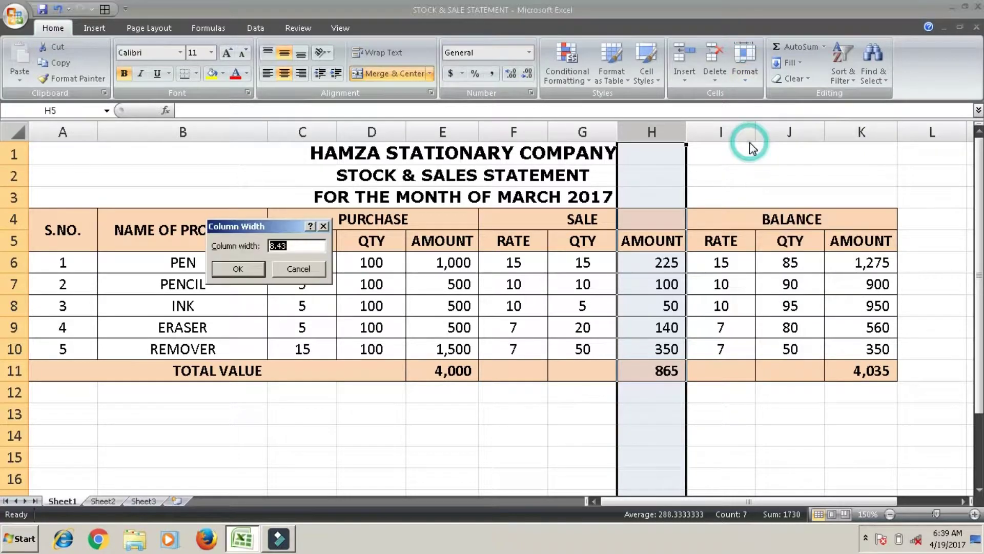
pyautogui.write('50')
pyautogui.press('Return')
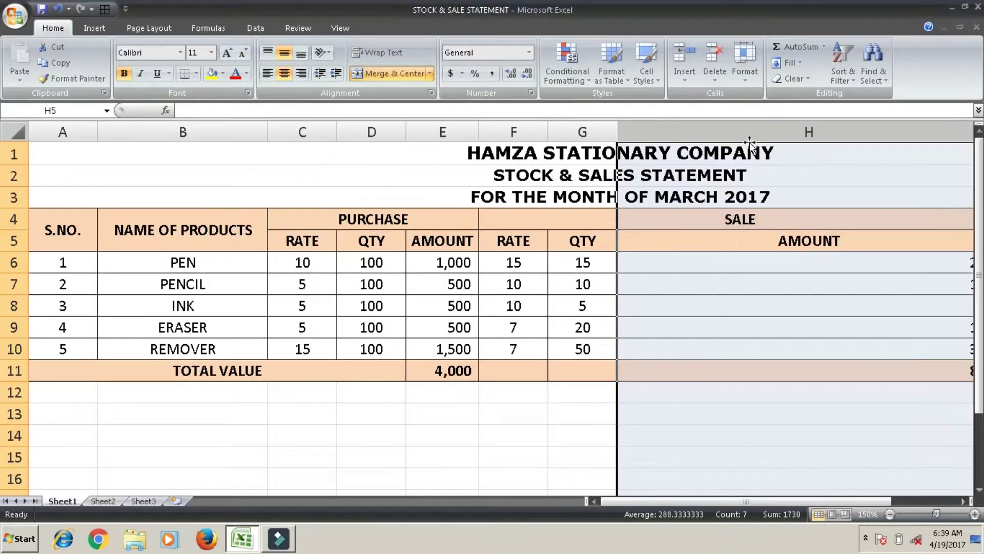
pyautogui.click(749, 77)
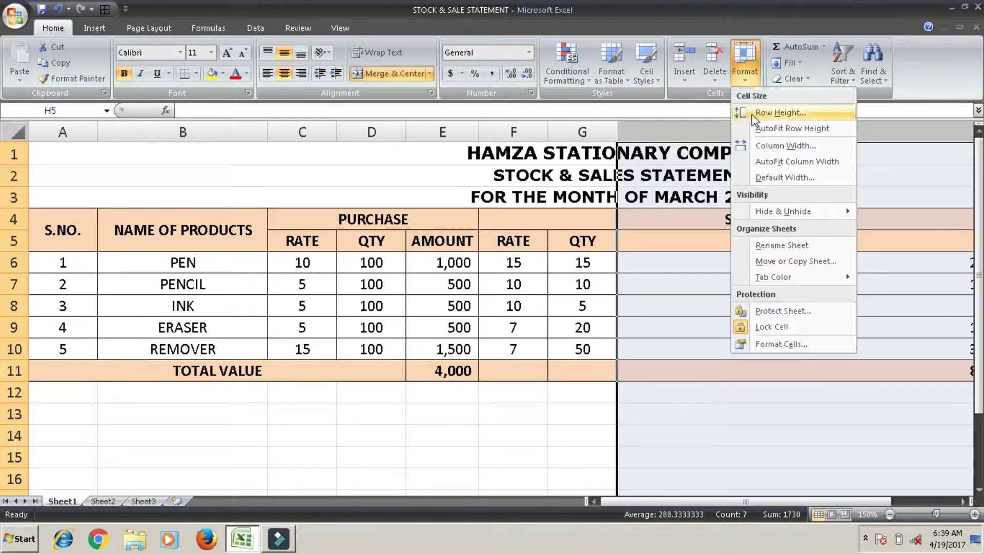
pyautogui.click(754, 163)
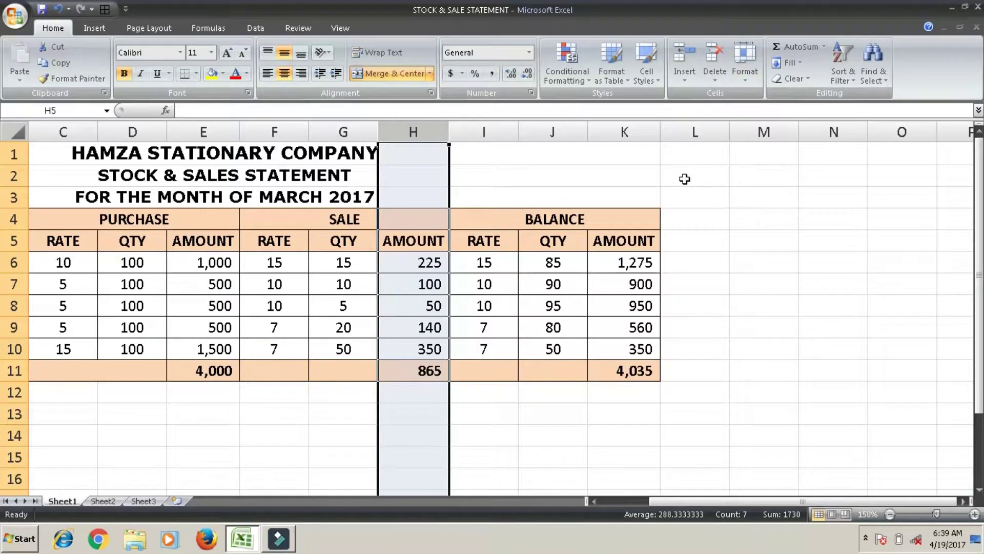
pyautogui.click(687, 176)
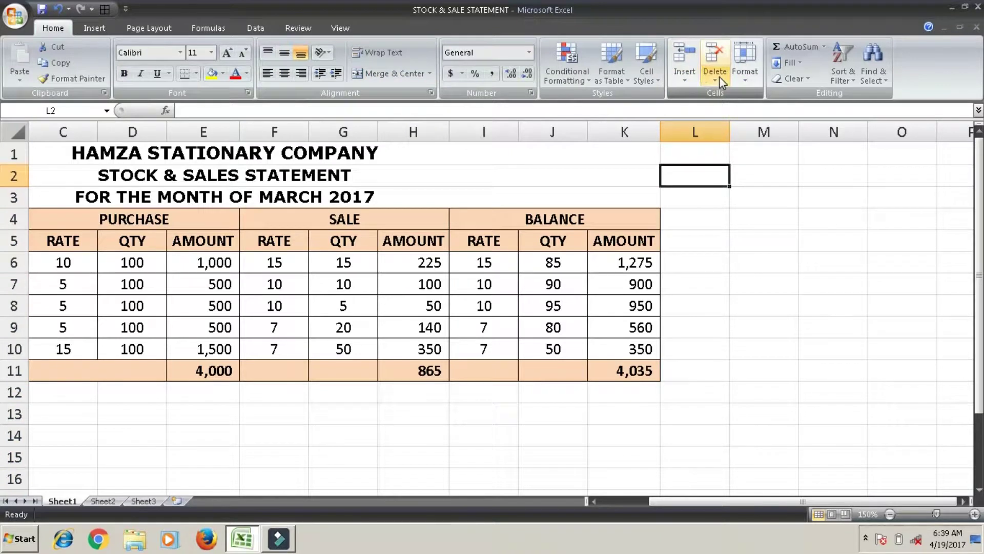
# Set the standard column width to 15 and browse the sheet back to column A
pyautogui.click(760, 74)
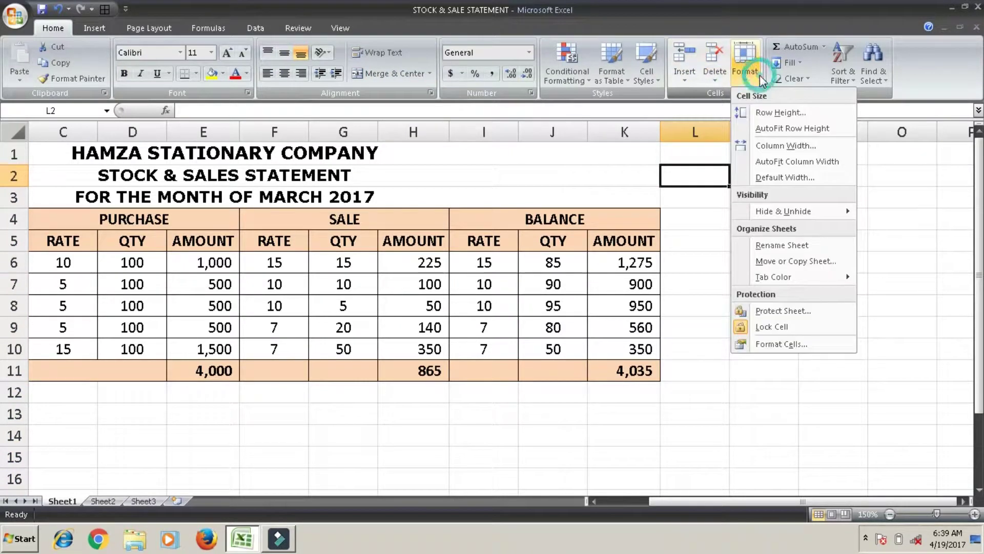
pyautogui.click(765, 177)
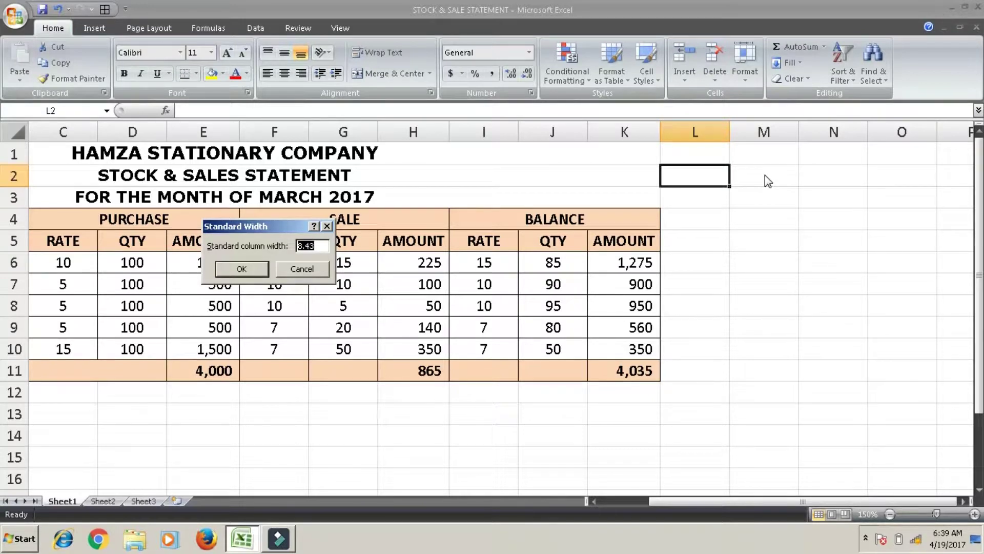
pyautogui.write('15')
pyautogui.press('Return')
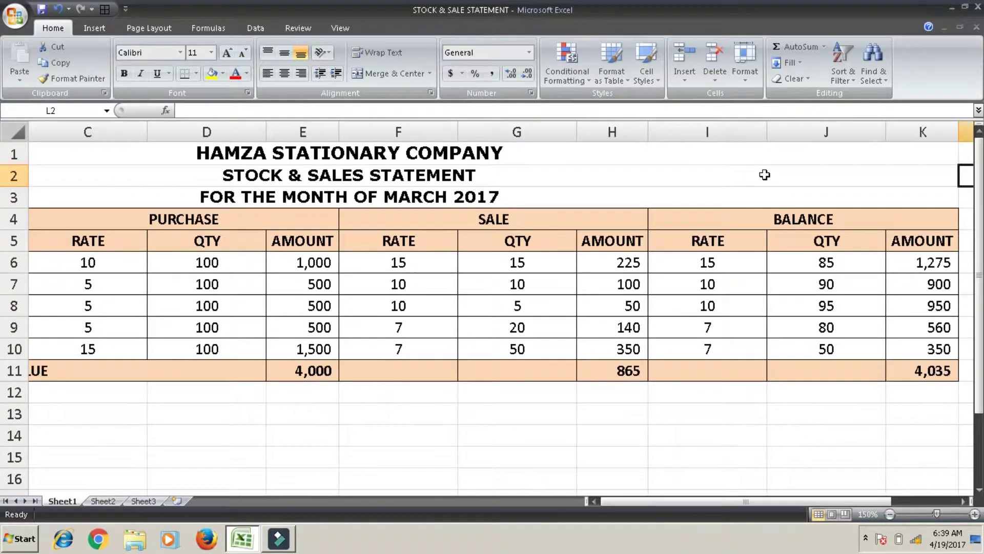
pyautogui.press('Right')
pyautogui.press('Right')
pyautogui.press('Right')
pyautogui.press('Right')
pyautogui.press('Right')
pyautogui.press('Right')
pyautogui.press('Right')
pyautogui.press('Right')
pyautogui.press('Right')
pyautogui.press('Right')
pyautogui.press('Right')
pyautogui.press('Right')
pyautogui.press('Right')
pyautogui.press('Right')
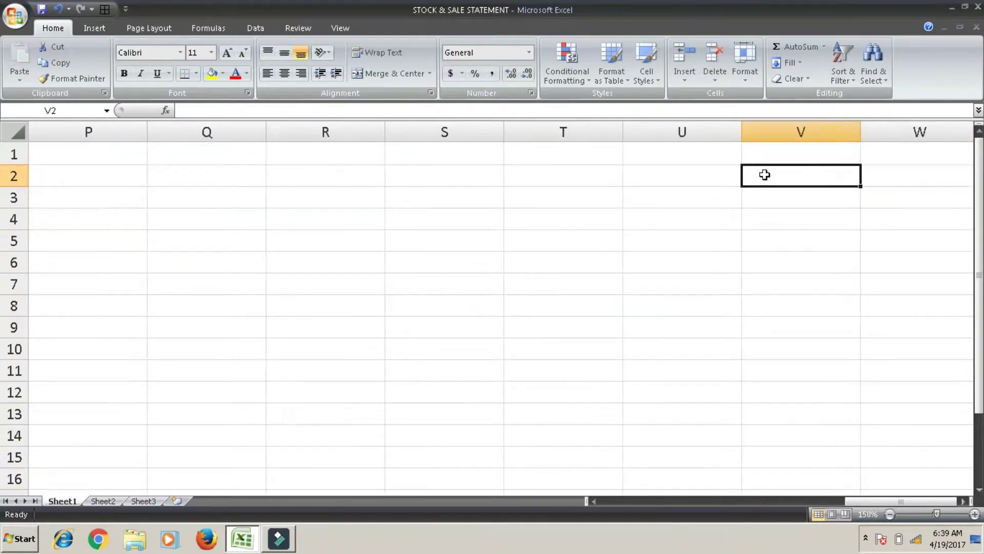
pyautogui.press('Left')
pyautogui.press('Down')
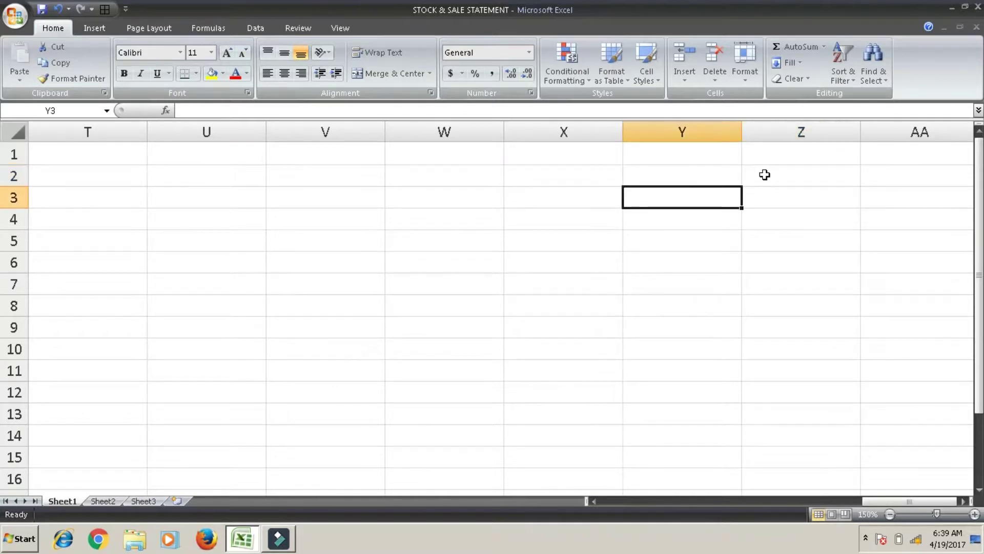
pyautogui.press('Left')
pyautogui.press('Left')
pyautogui.press('Left')
pyautogui.press('Left')
pyautogui.press('Left')
pyautogui.press('Left')
pyautogui.press('Home')
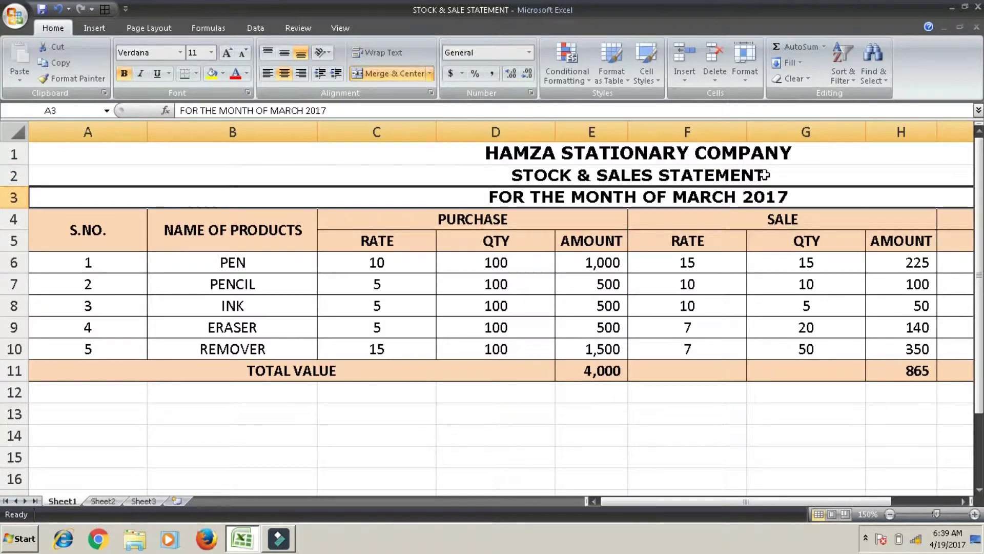
pyautogui.click(744, 78)
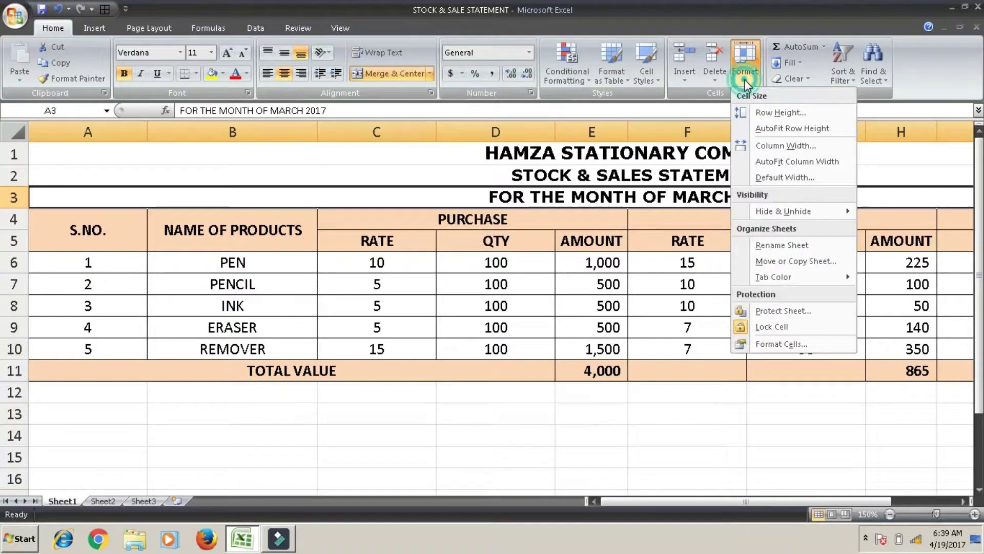
pyautogui.click(560, 250)
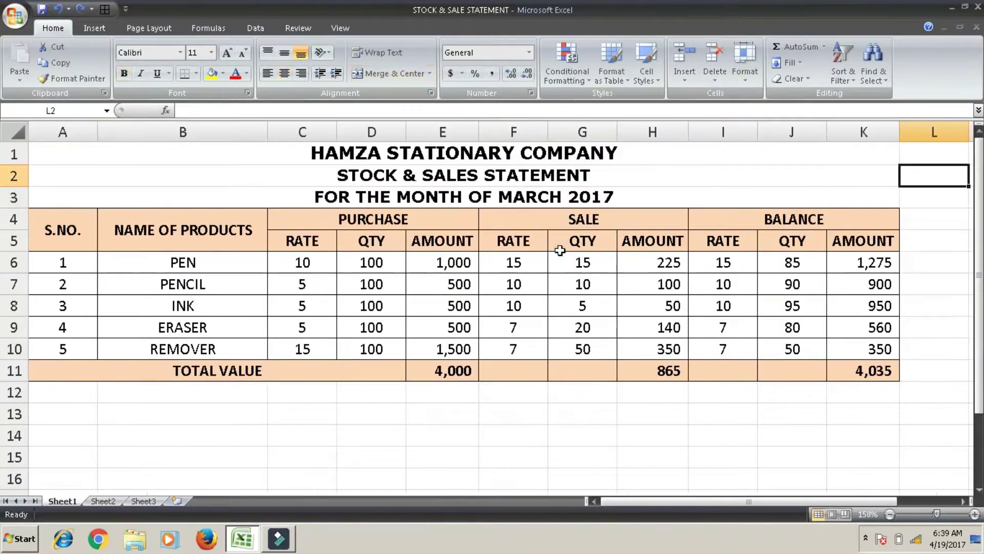
# Select rows 6 to 8 (PEN, PENCIL, INK) and hide them with Hide Rows
pyautogui.click(749, 77)
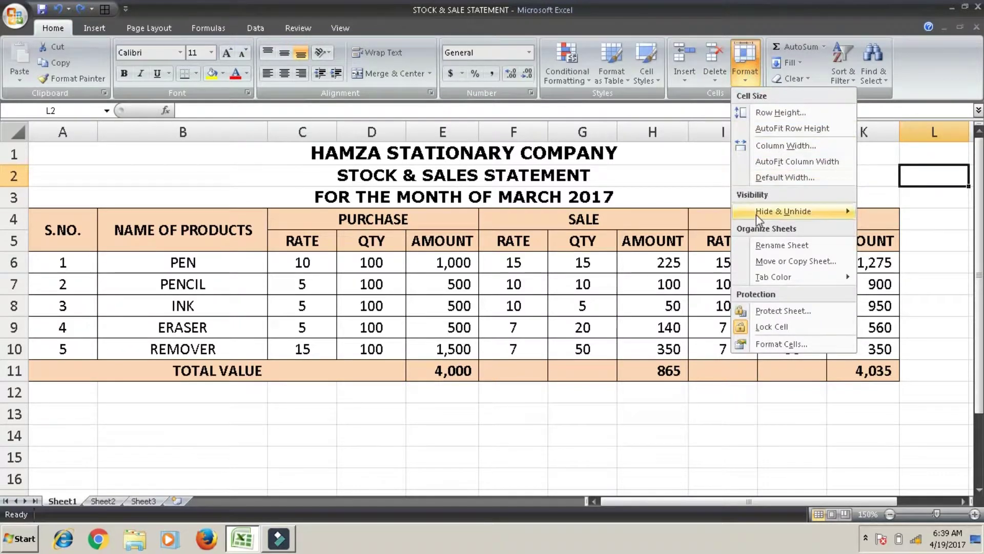
pyautogui.moveTo(758, 215)
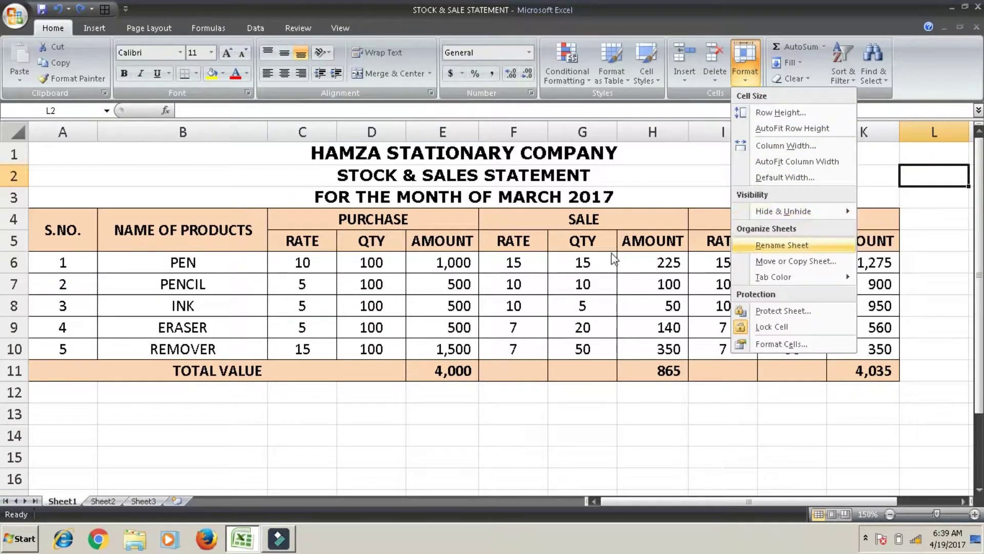
pyautogui.click(12, 264)
pyautogui.click(12, 262)
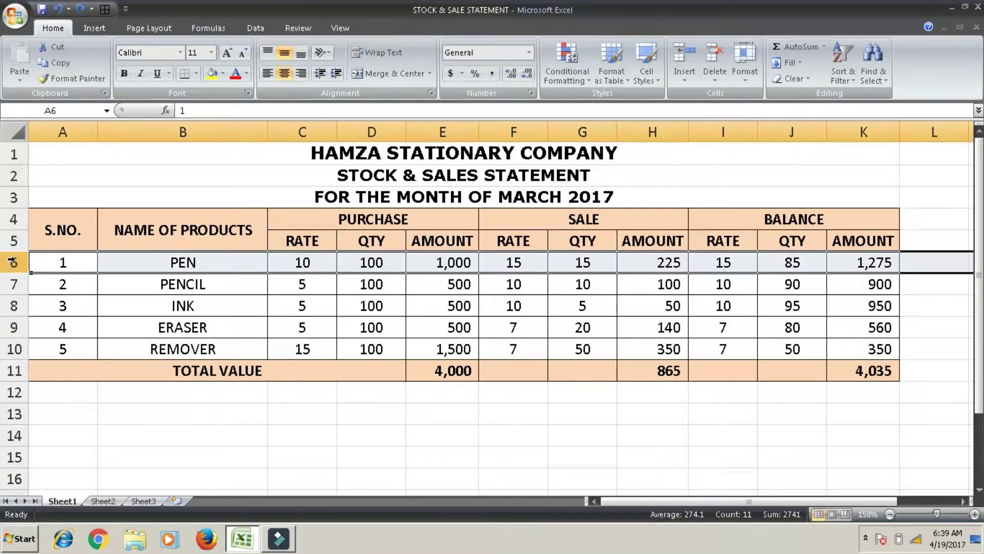
pyautogui.click(12, 261)
pyautogui.moveTo(11, 273); pyautogui.dragTo(15, 312)
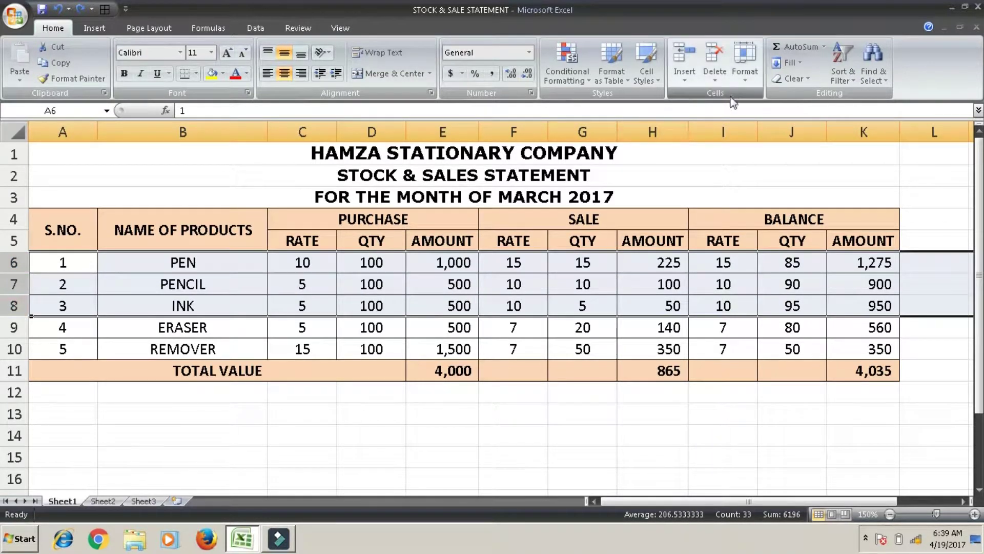
pyautogui.click(745, 69)
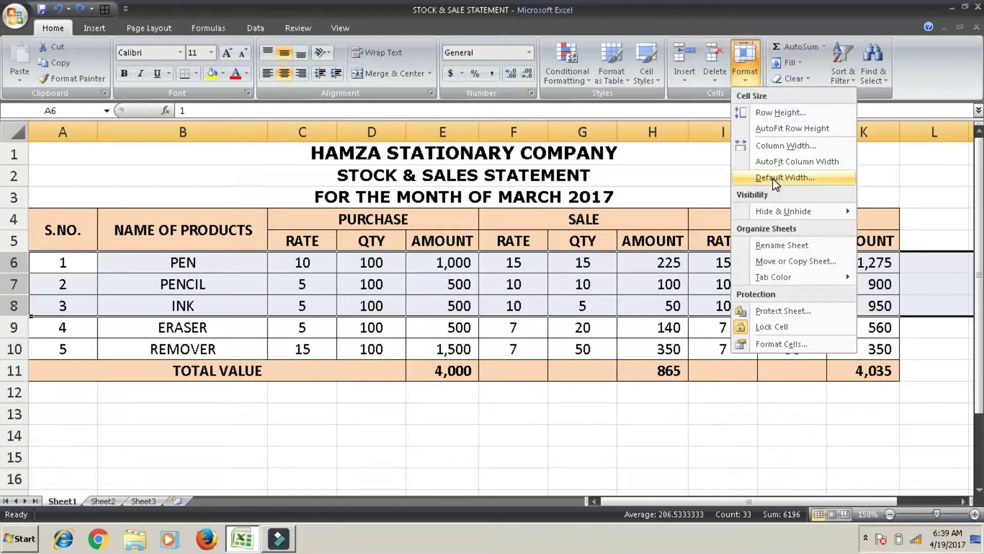
pyautogui.moveTo(765, 215)
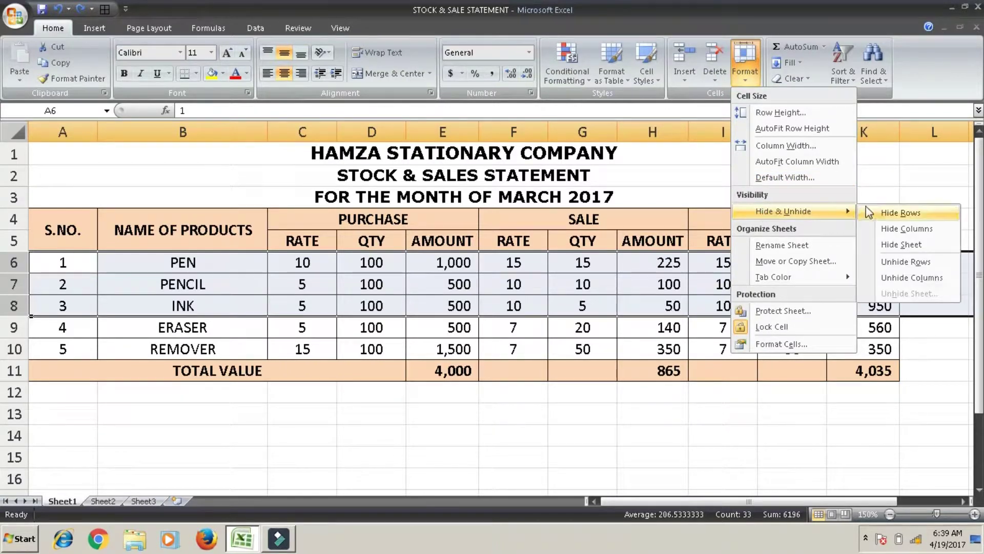
pyautogui.click(887, 213)
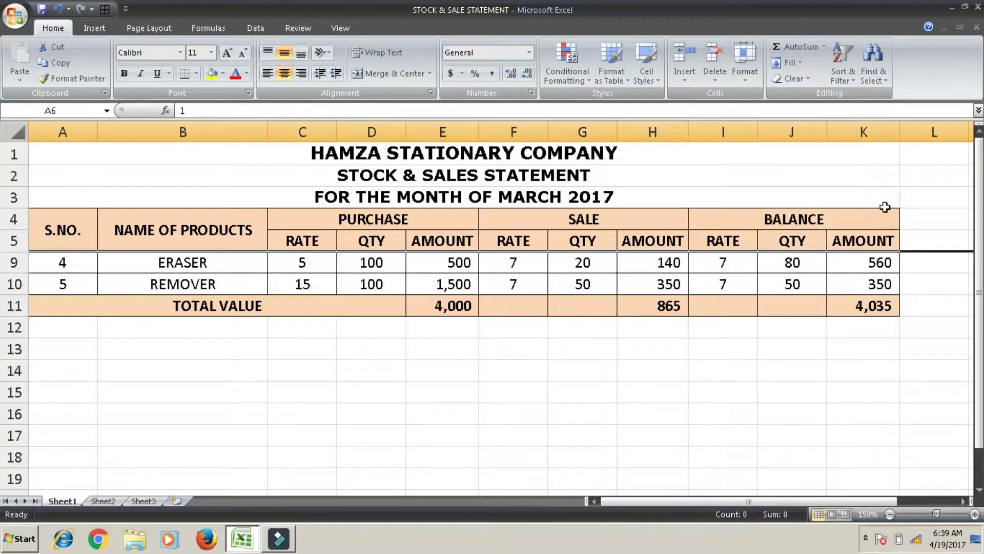
pyautogui.click(556, 328)
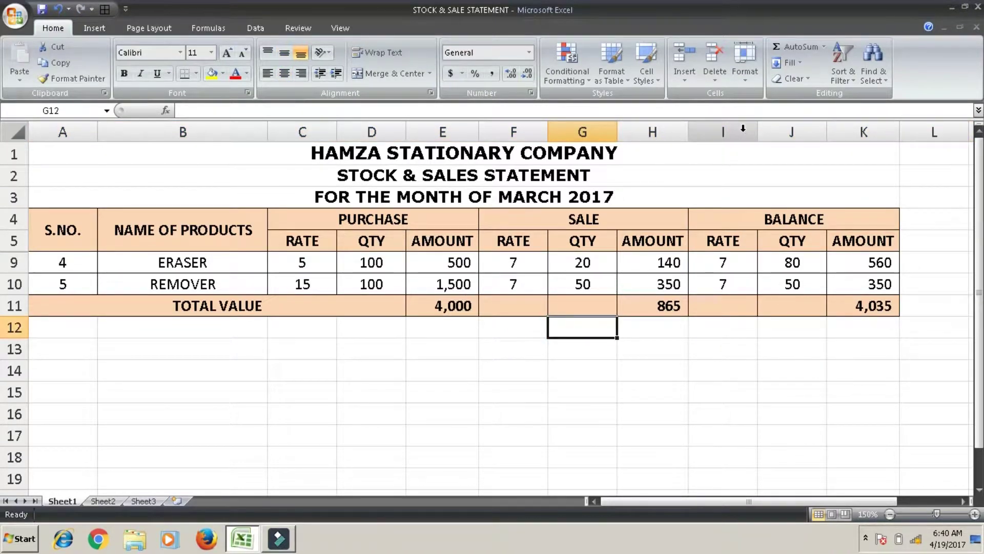
# Select columns I to K and hide them with Hide Columns
pyautogui.moveTo(743, 128); pyautogui.dragTo(866, 132)
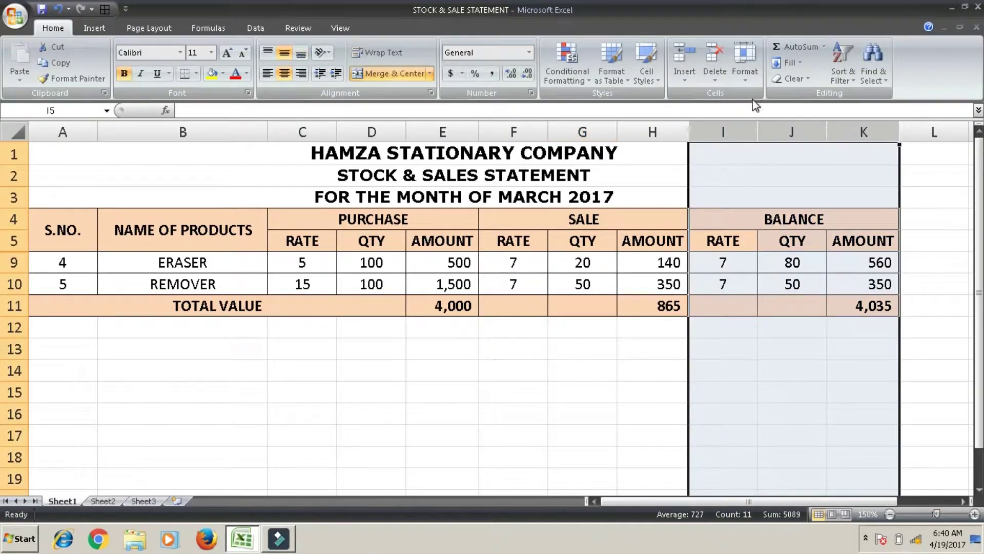
pyautogui.click(742, 74)
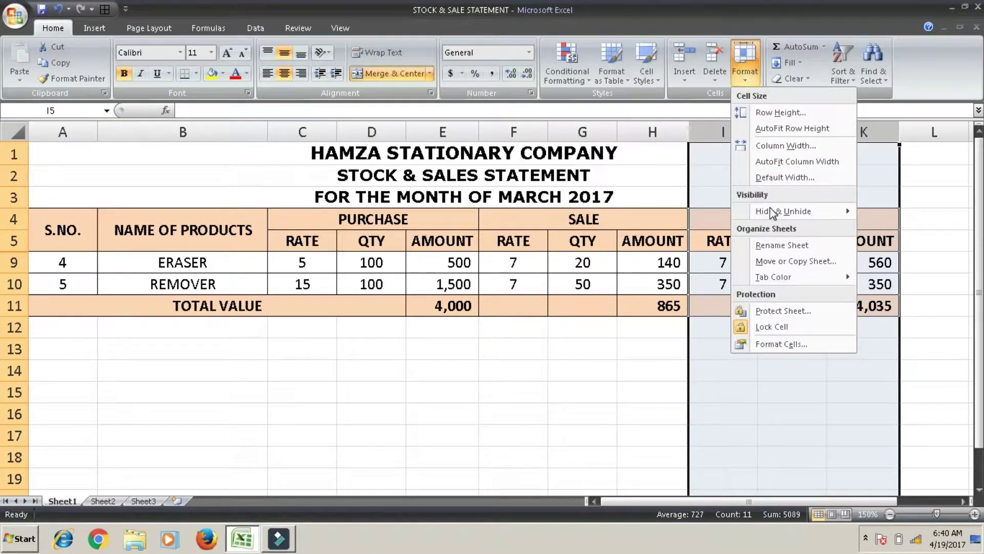
pyautogui.moveTo(797, 205)
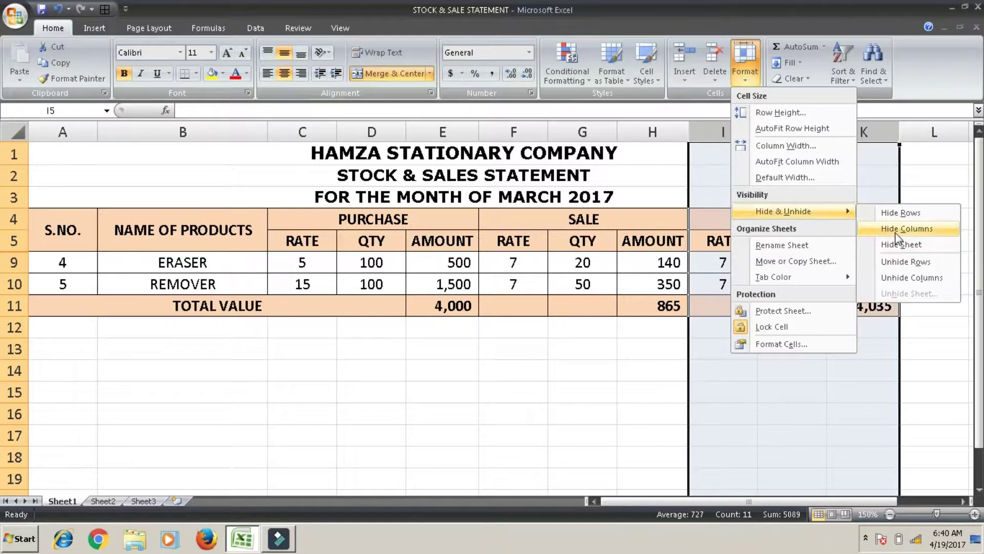
pyautogui.click(895, 231)
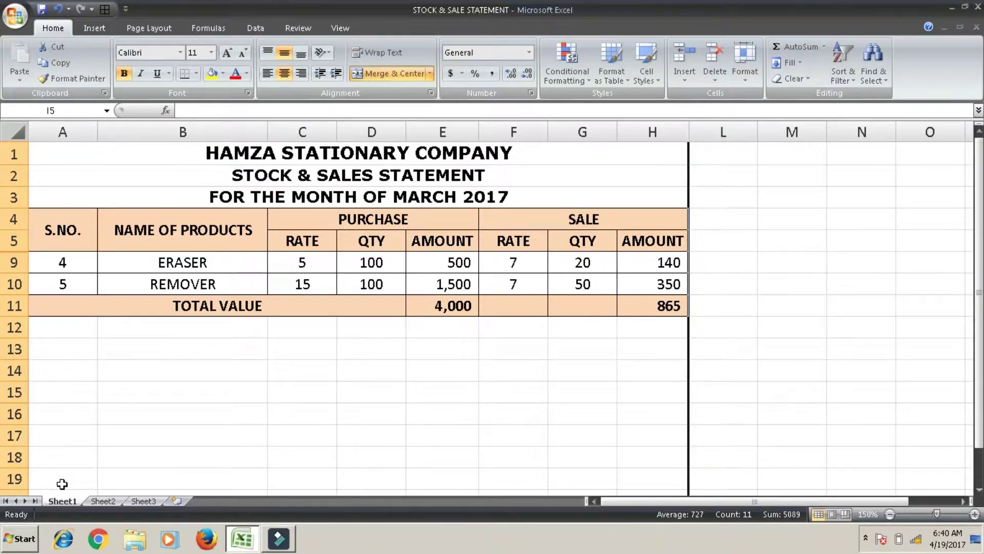
# Rename the Sheet1 tab to 'stock' from its right-click menu
pyautogui.rightClick(60, 501)
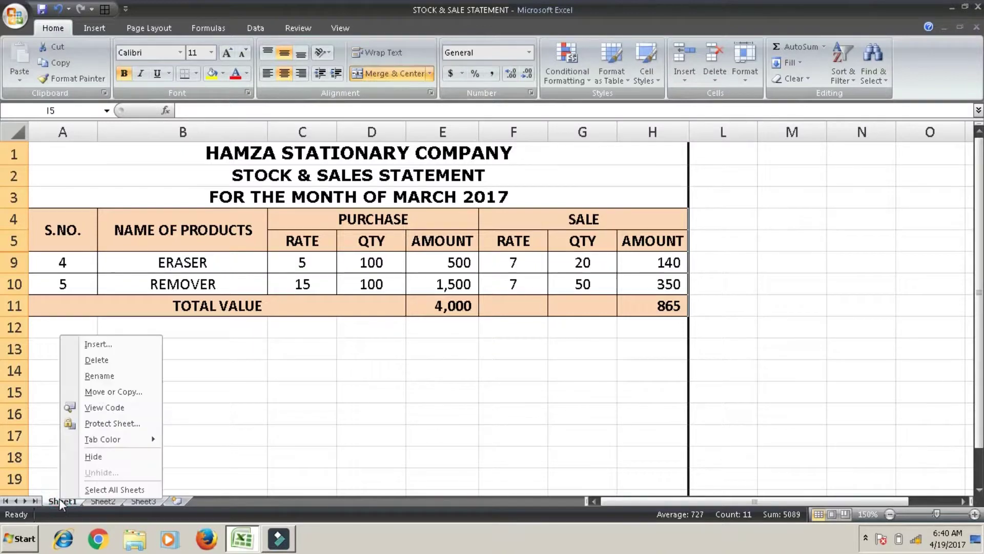
pyautogui.click(128, 377)
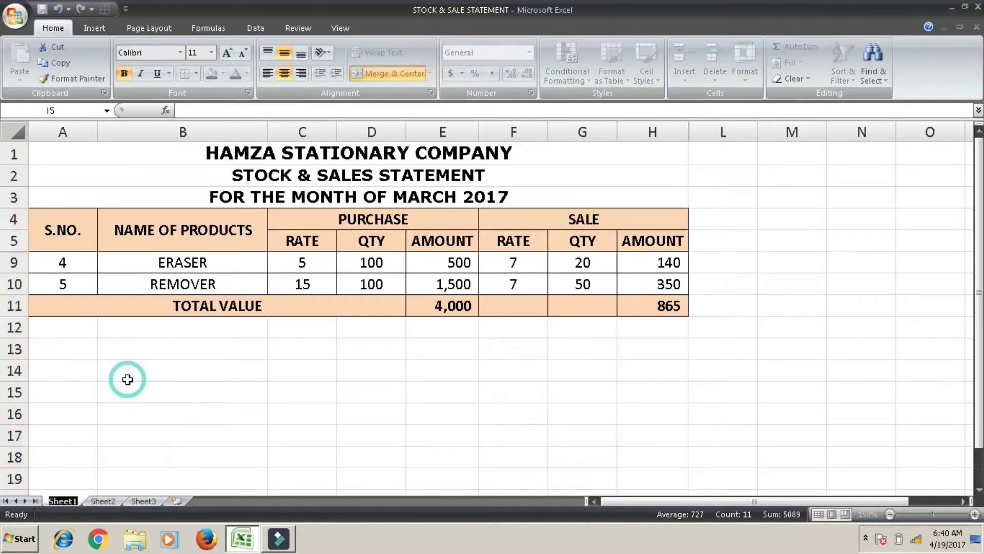
pyautogui.write('stock')
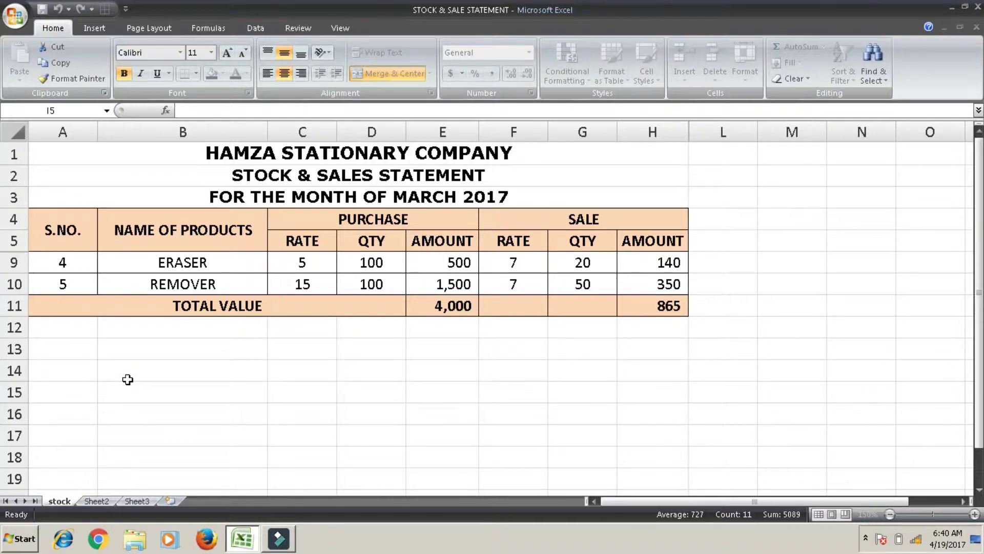
pyautogui.click(127, 379)
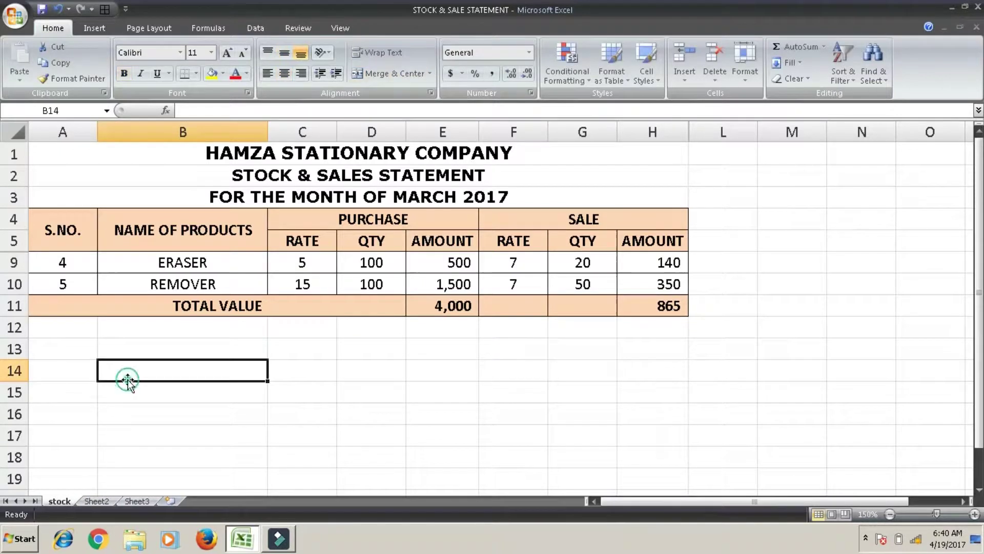
pyautogui.click(746, 74)
pyautogui.moveTo(790, 212)
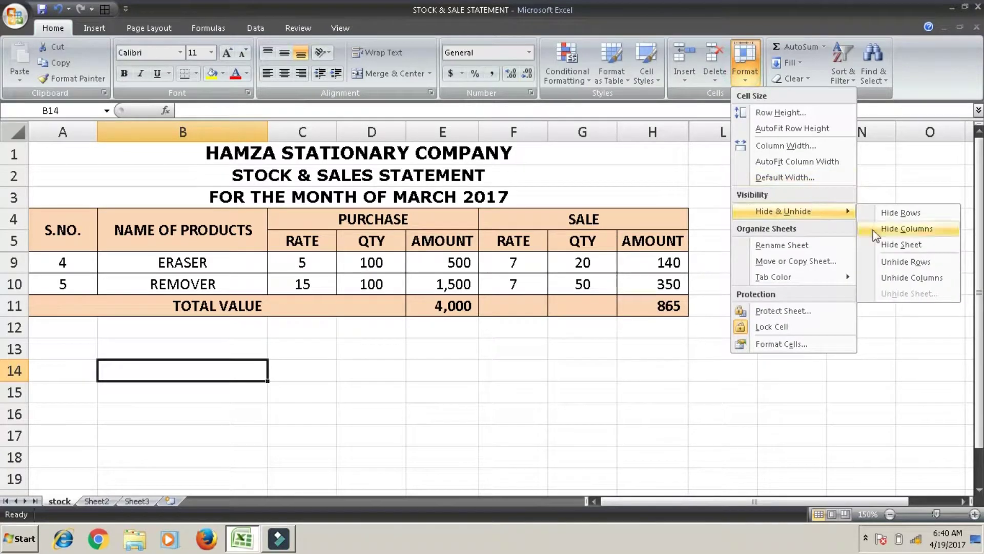
pyautogui.click(905, 246)
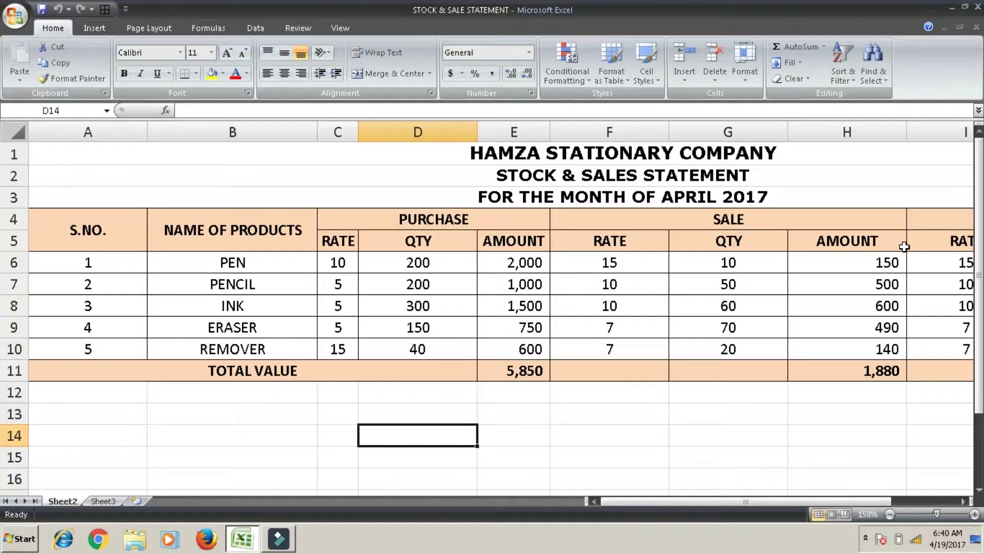
pyautogui.click(746, 76)
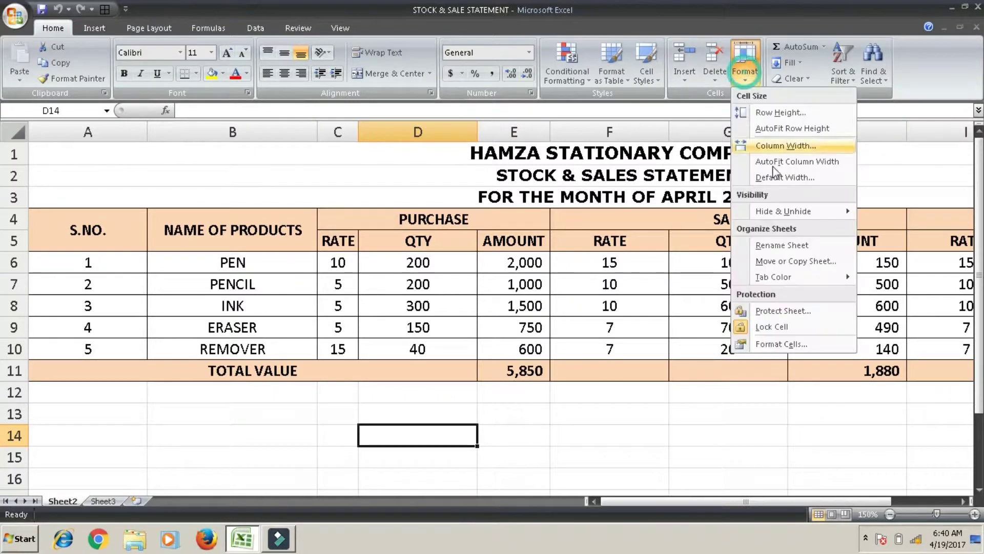
pyautogui.moveTo(782, 214)
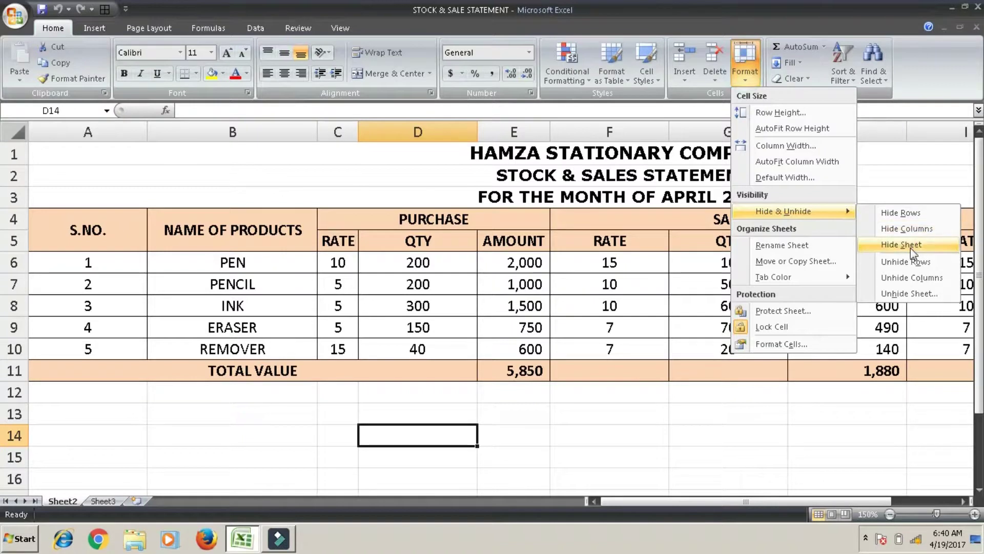
pyautogui.click(883, 296)
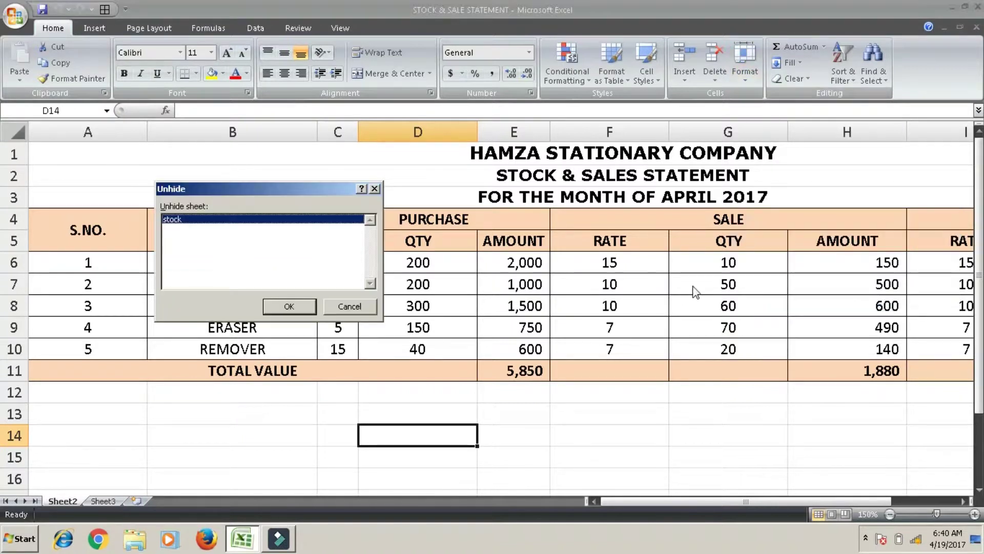
pyautogui.click(310, 307)
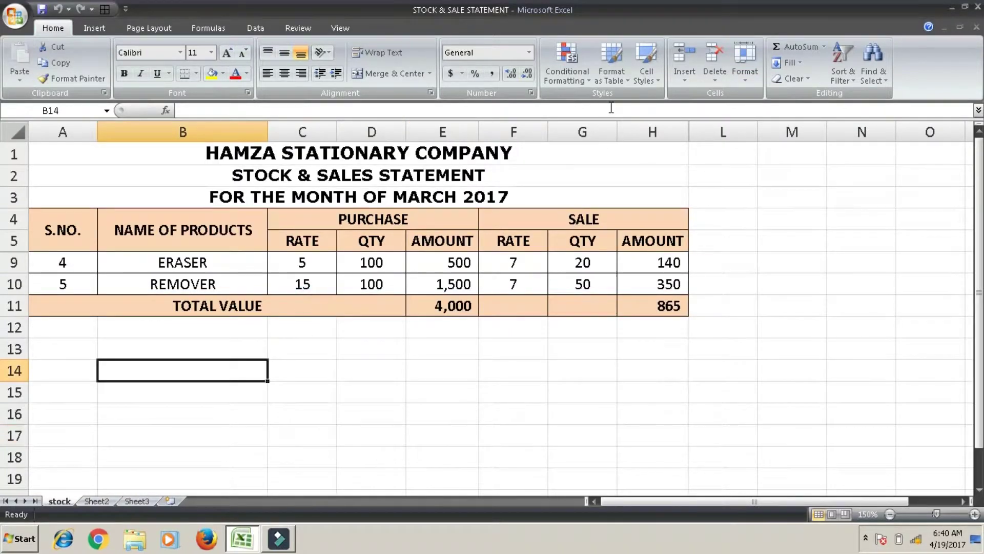
# Select rows 5 to 10 and use Unhide Rows to restore PEN, PENCIL and INK
pyautogui.click(648, 81)
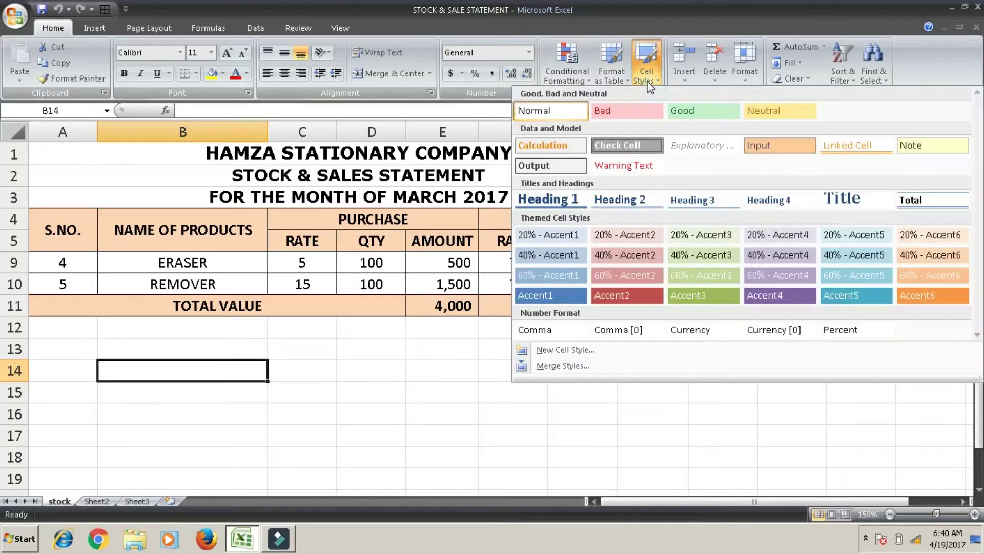
pyautogui.click(758, 53)
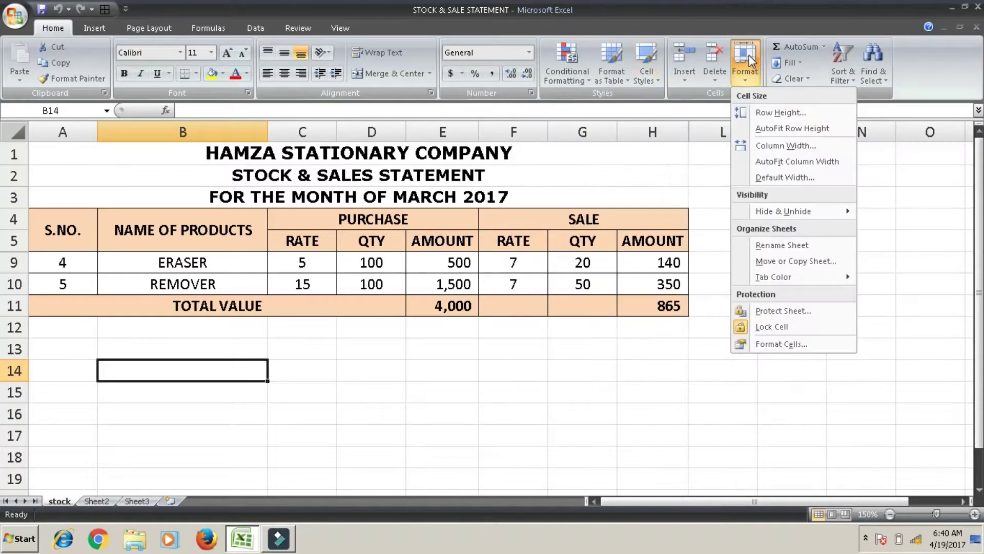
pyautogui.moveTo(798, 217)
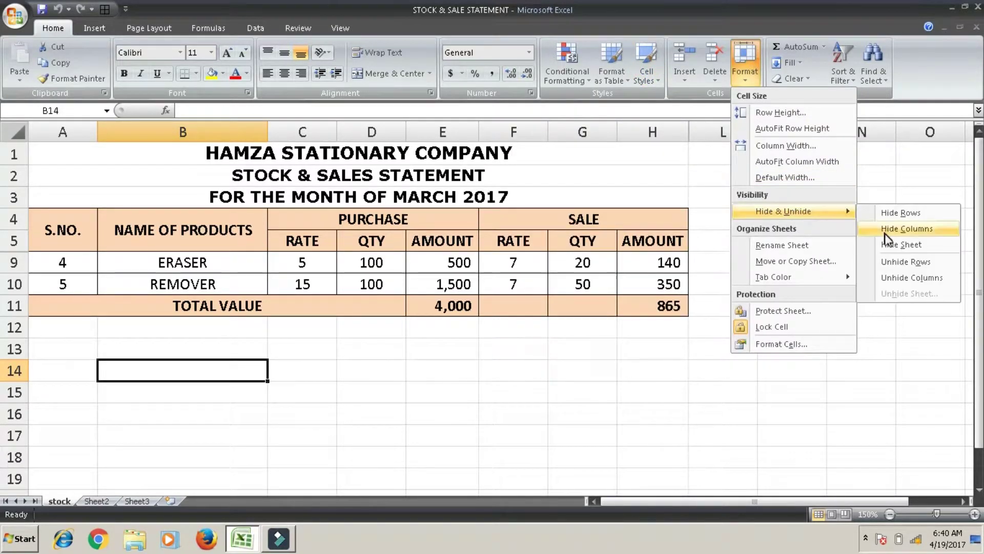
pyautogui.click(897, 264)
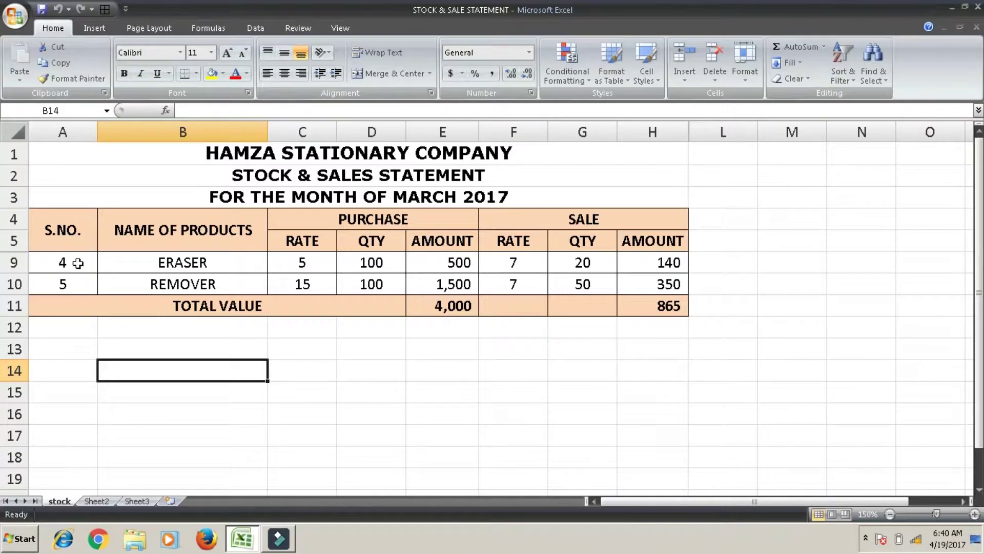
pyautogui.moveTo(14, 239); pyautogui.dragTo(14, 283)
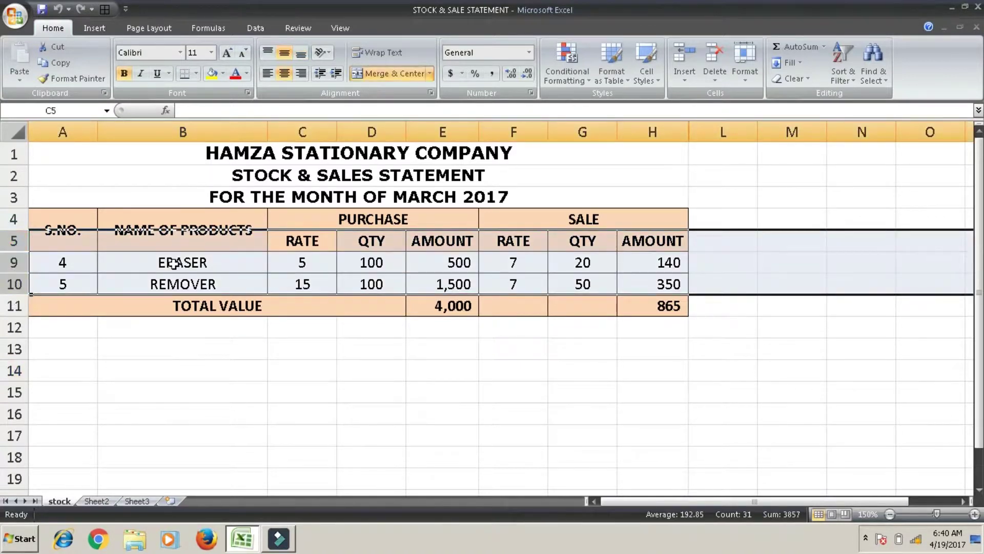
pyautogui.click(744, 64)
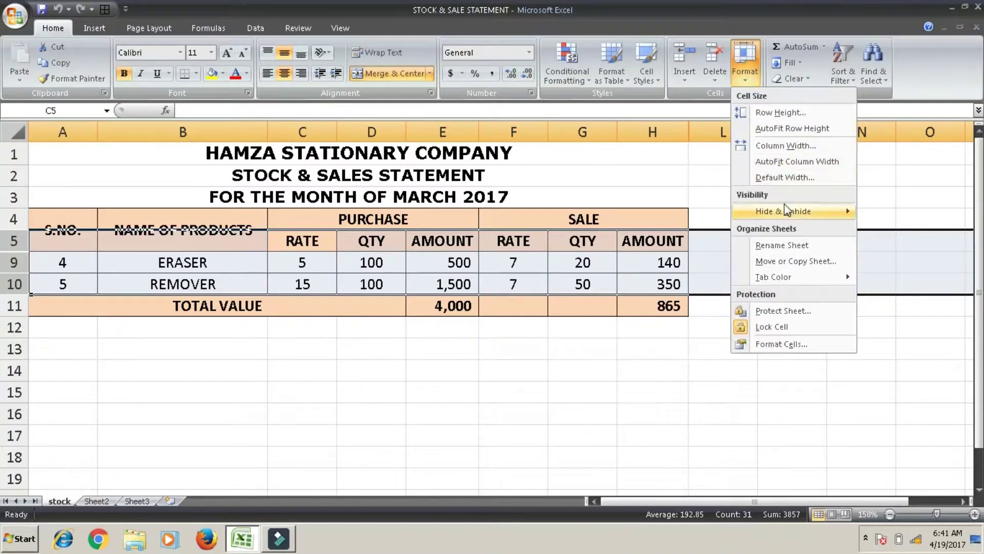
pyautogui.moveTo(786, 210)
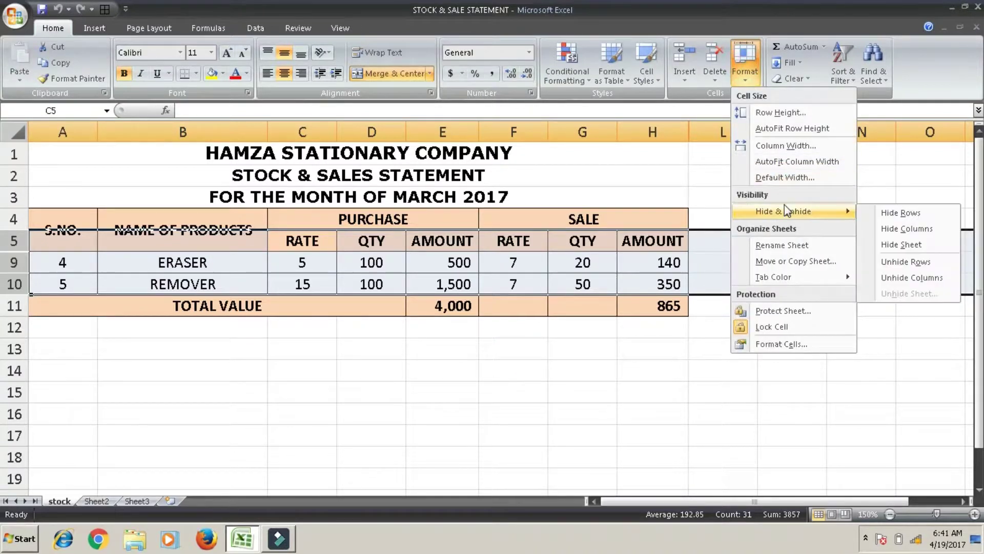
pyautogui.click(913, 262)
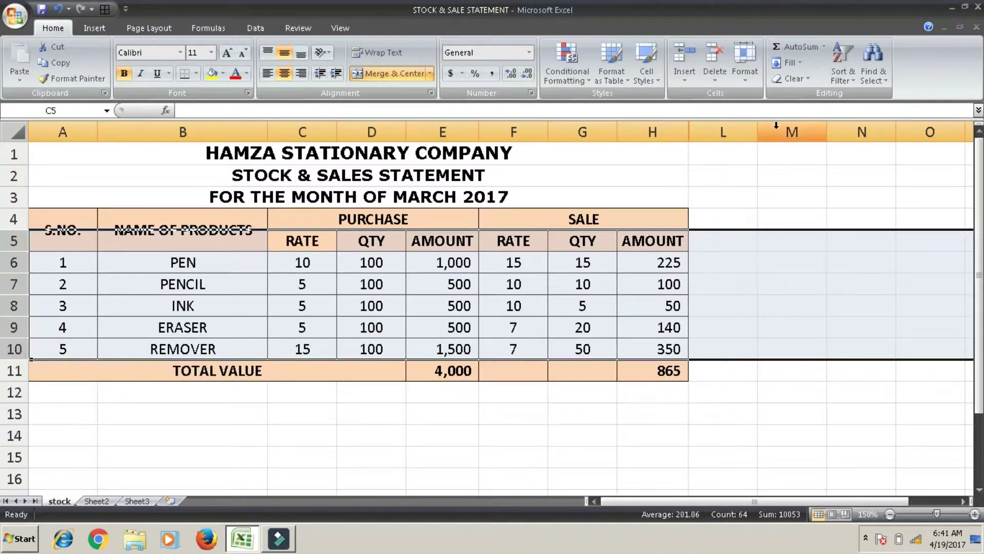
# Select columns H to L and unhide the BALANCE columns I to K
pyautogui.moveTo(722, 133)
pyautogui.mouseDown()
pyautogui.moveTo(661, 135)
pyautogui.moveTo(613, 121)
pyautogui.mouseUp()
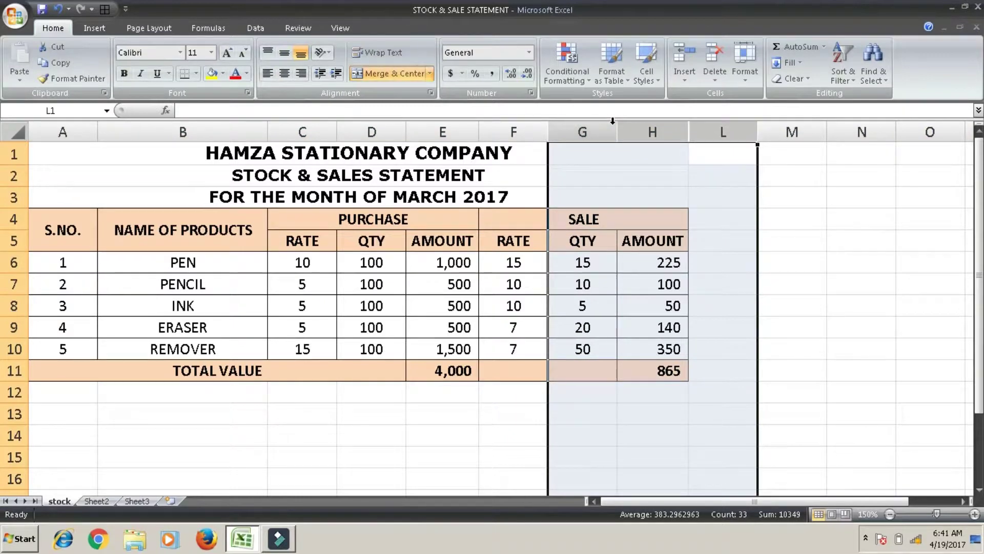
pyautogui.click(746, 76)
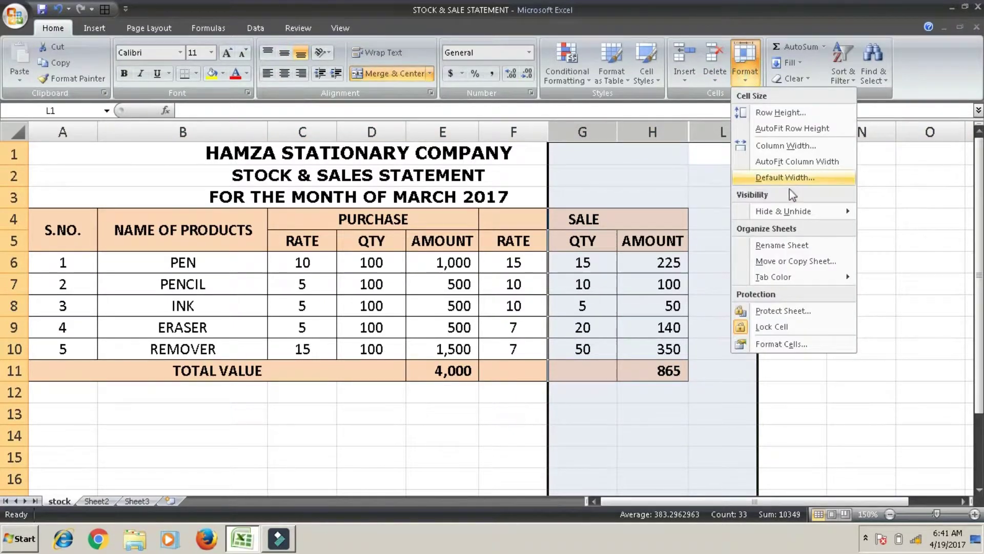
pyautogui.moveTo(795, 210)
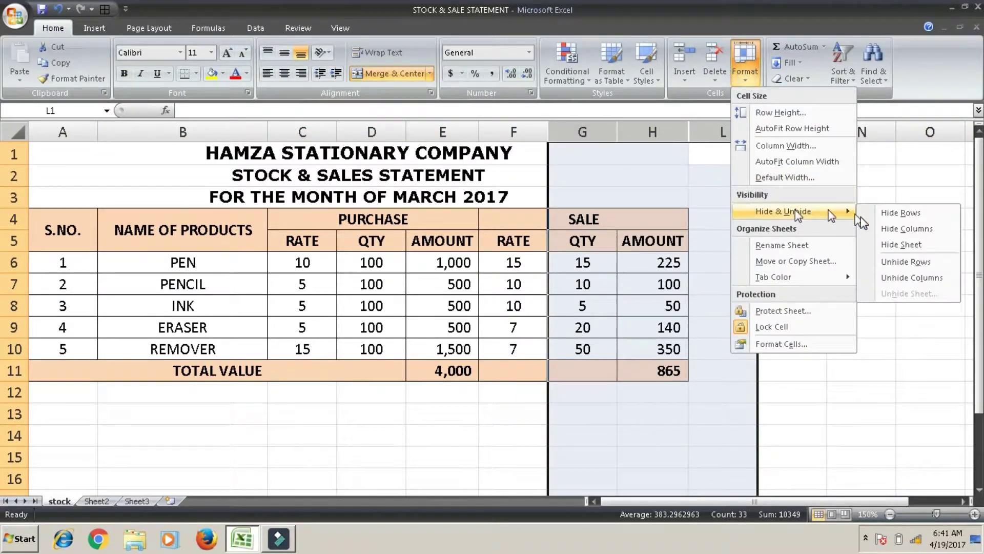
pyautogui.click(908, 280)
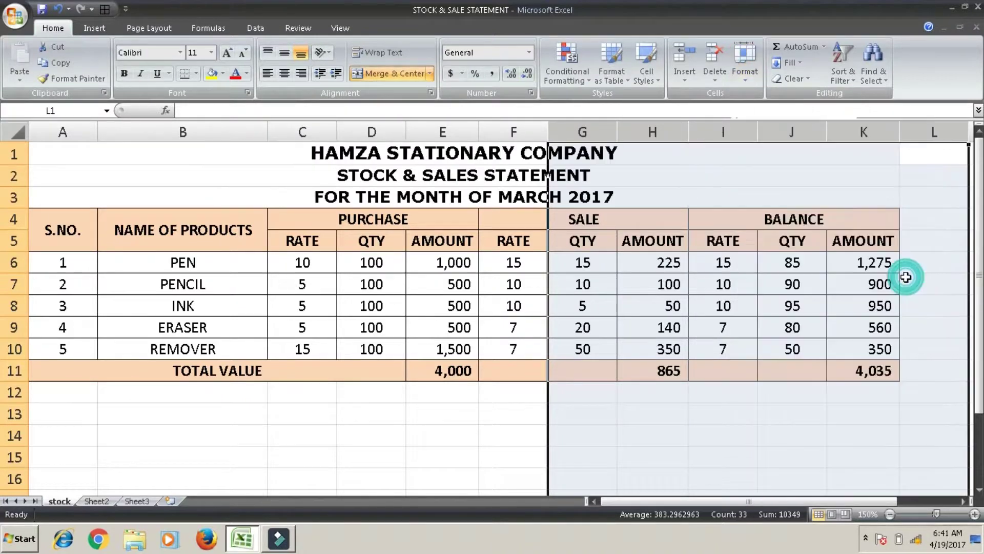
pyautogui.click(725, 265)
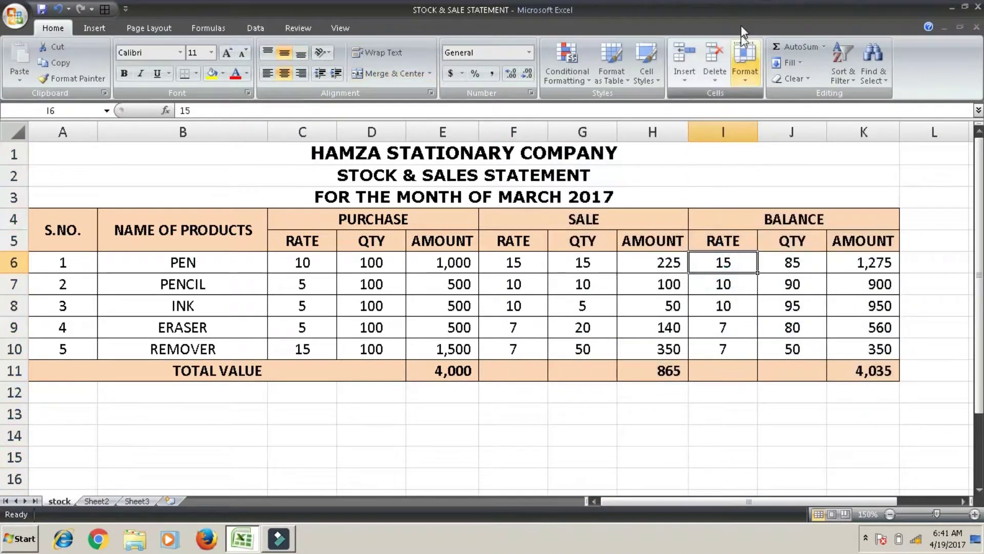
# Rename the stock sheet to 'Stock & Sales' using Format > Rename Sheet
pyautogui.click(745, 60)
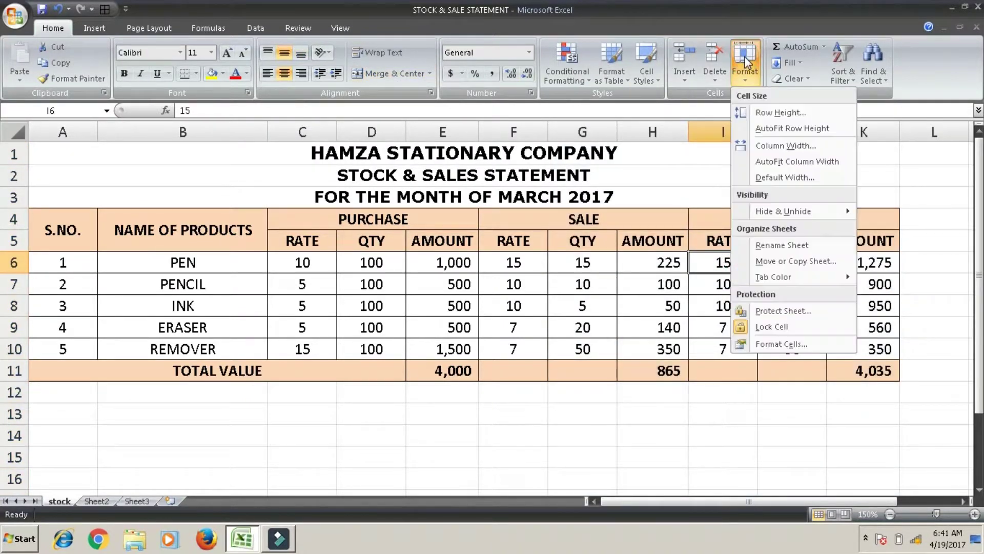
pyautogui.click(761, 245)
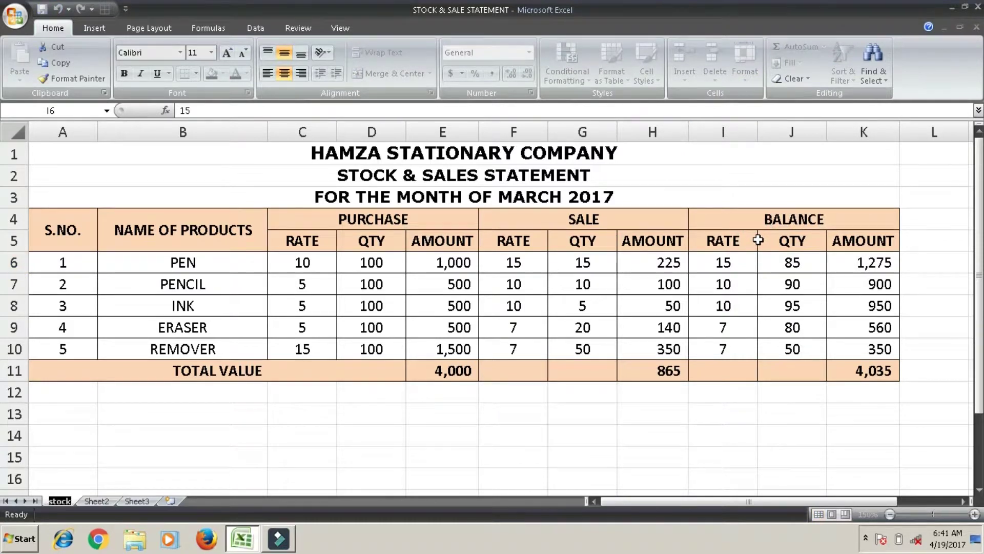
pyautogui.write('Stock & Sales')
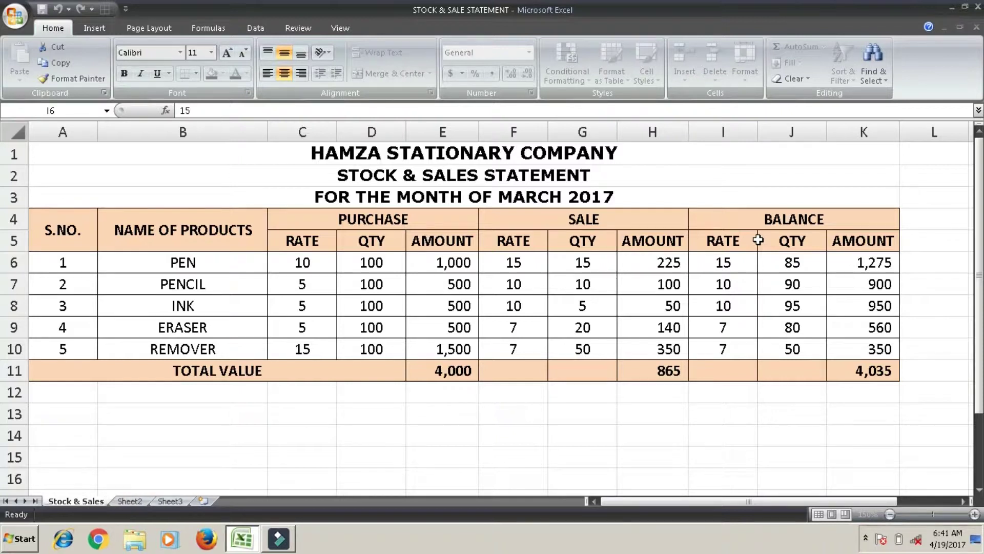
pyautogui.click(595, 374)
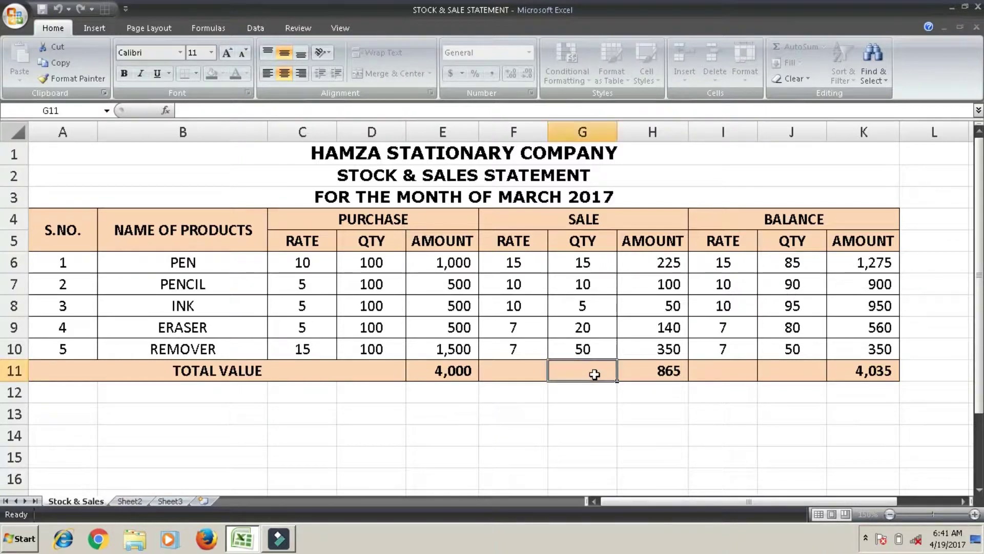
# Copy the Stock & Sales sheet into a new workbook, keeping the original
pyautogui.click(731, 62)
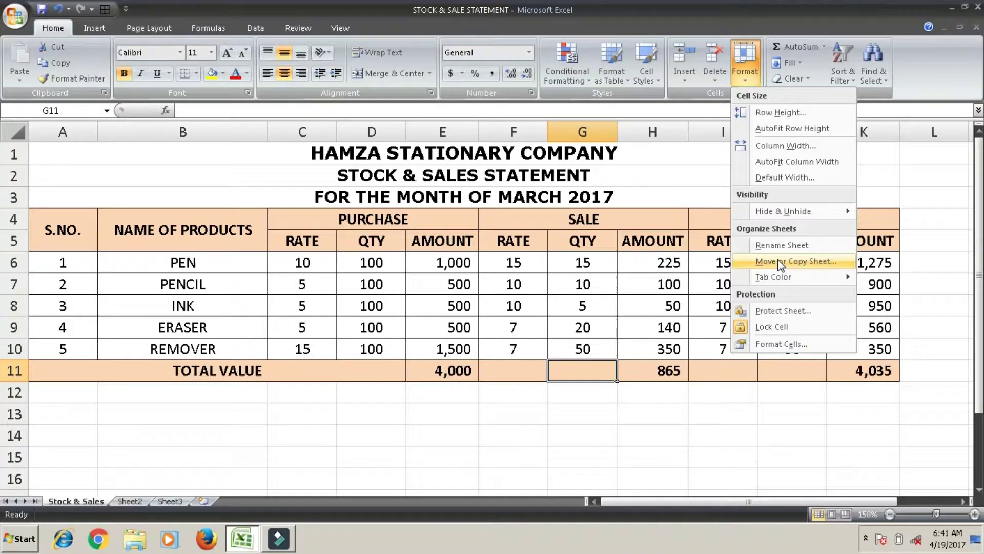
pyautogui.click(779, 259)
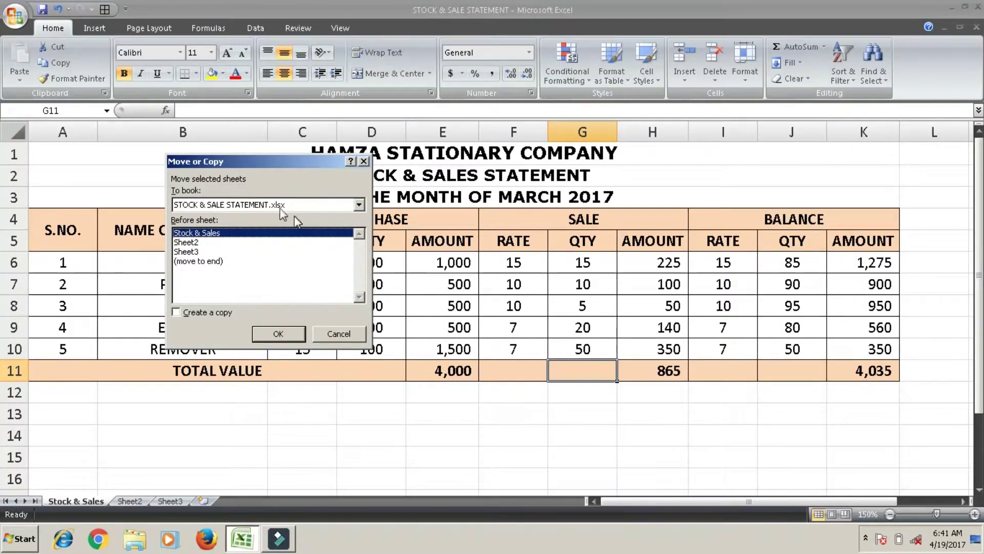
pyautogui.click(252, 205)
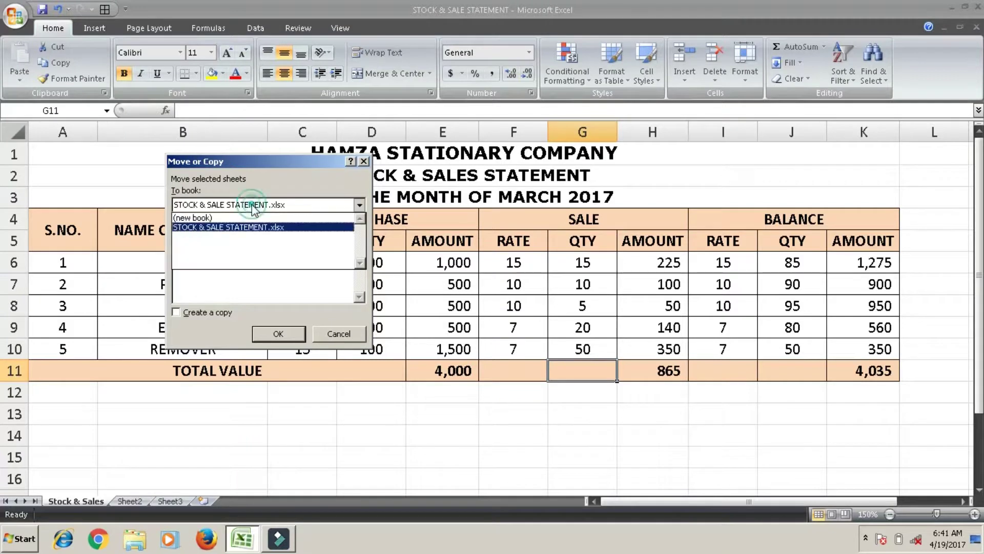
pyautogui.click(217, 221)
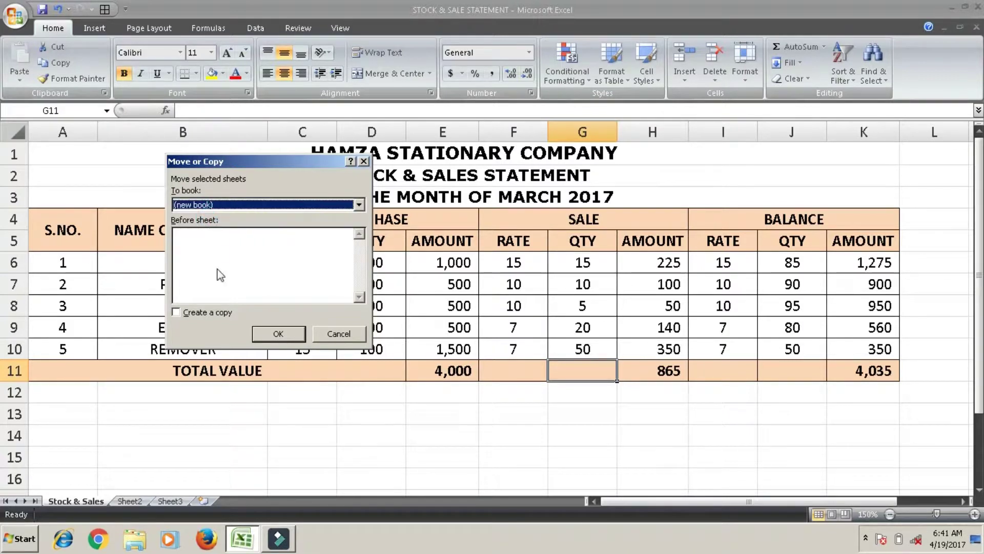
pyautogui.click(178, 312)
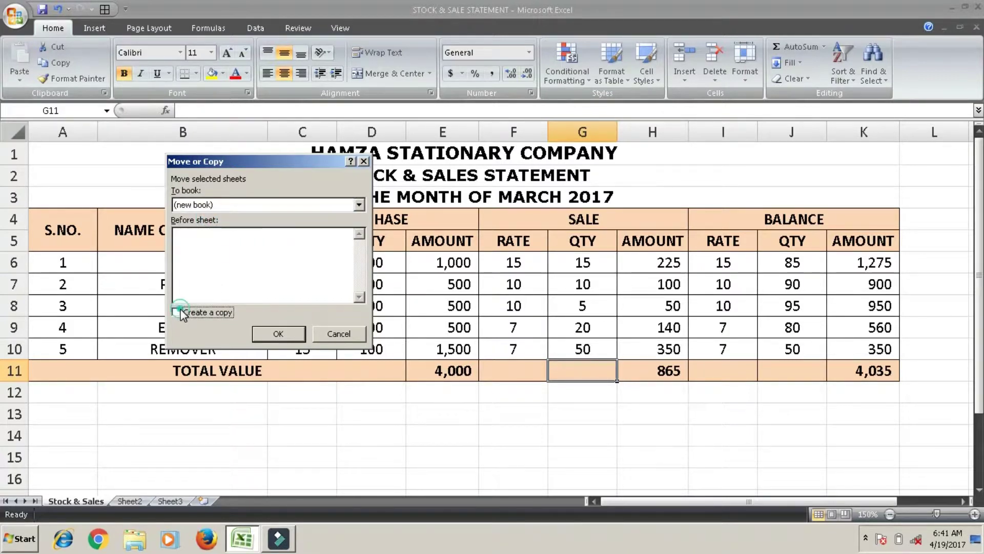
pyautogui.click(275, 334)
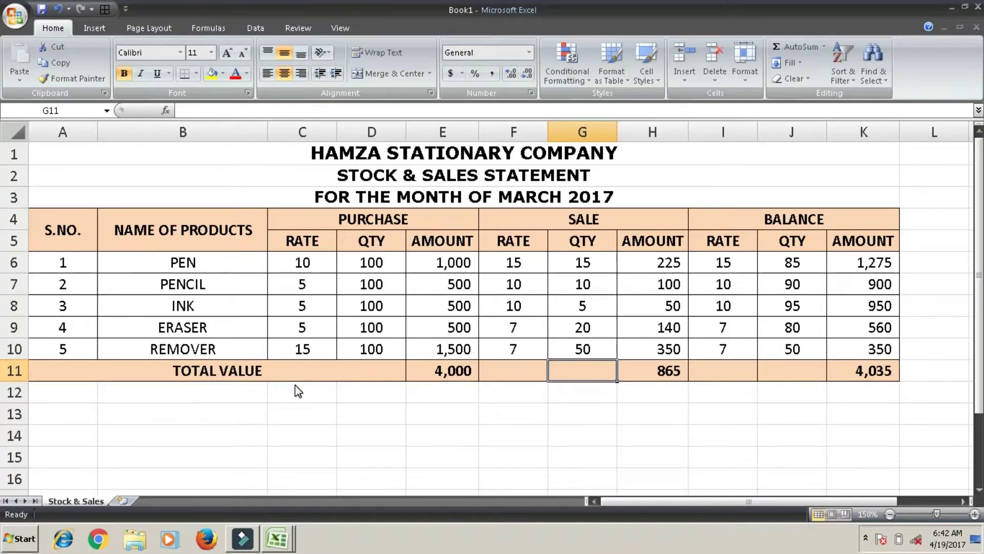
# Cancel saving the new workbook with Esc and select cell H7
pyautogui.hotkey('ctrl', 's')
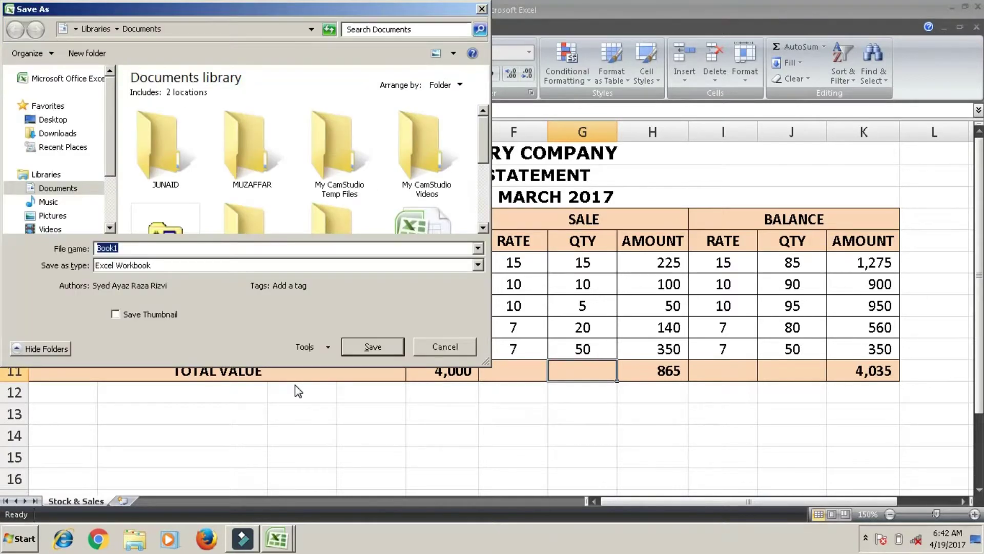
pyautogui.press('Escape')
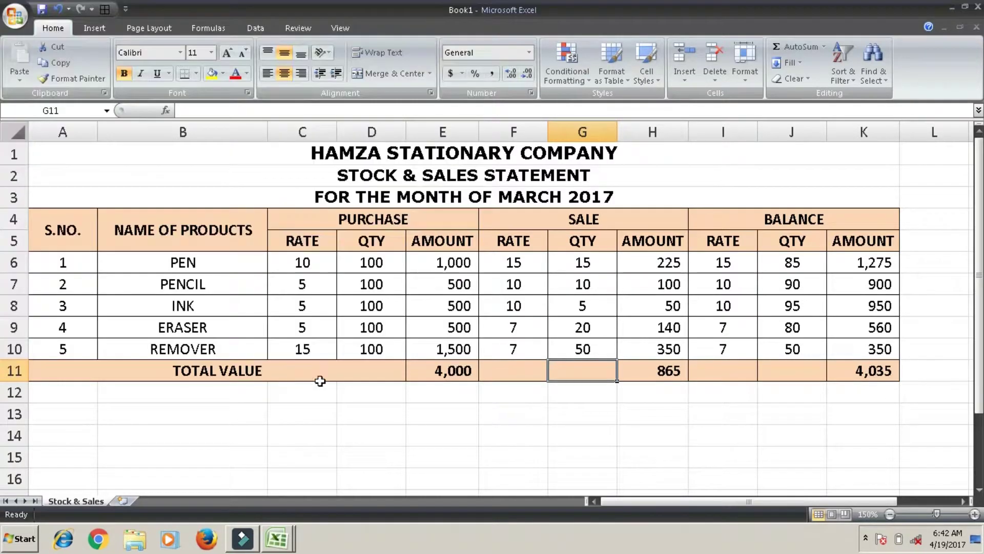
pyautogui.click(638, 285)
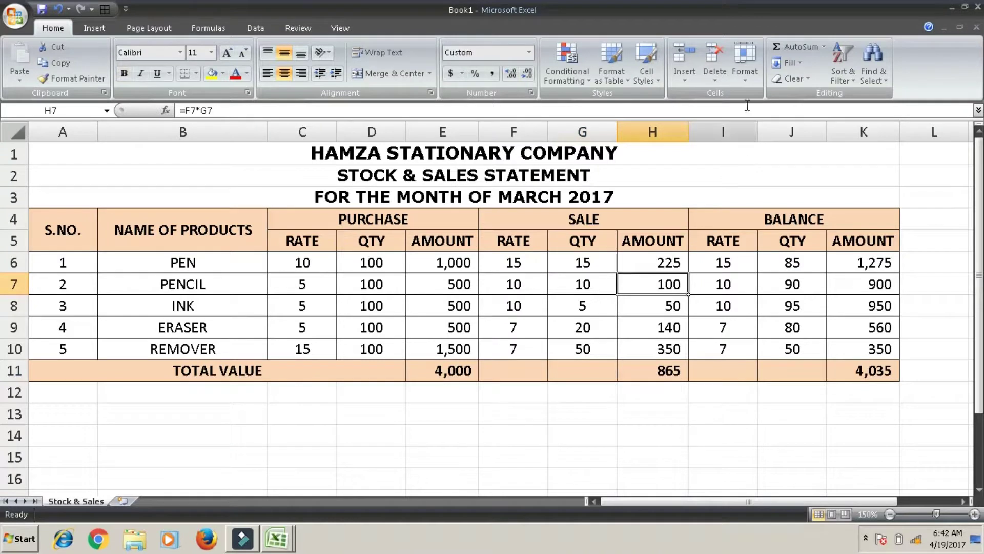
# Colour the Stock & Sales sheet tab red from the Standard Colors palette
pyautogui.click(748, 82)
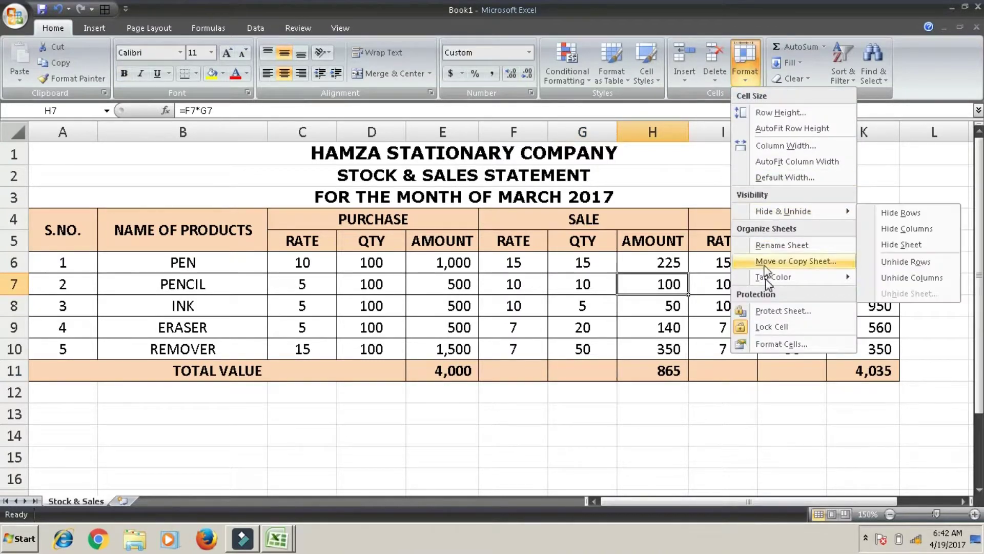
pyautogui.moveTo(766, 278)
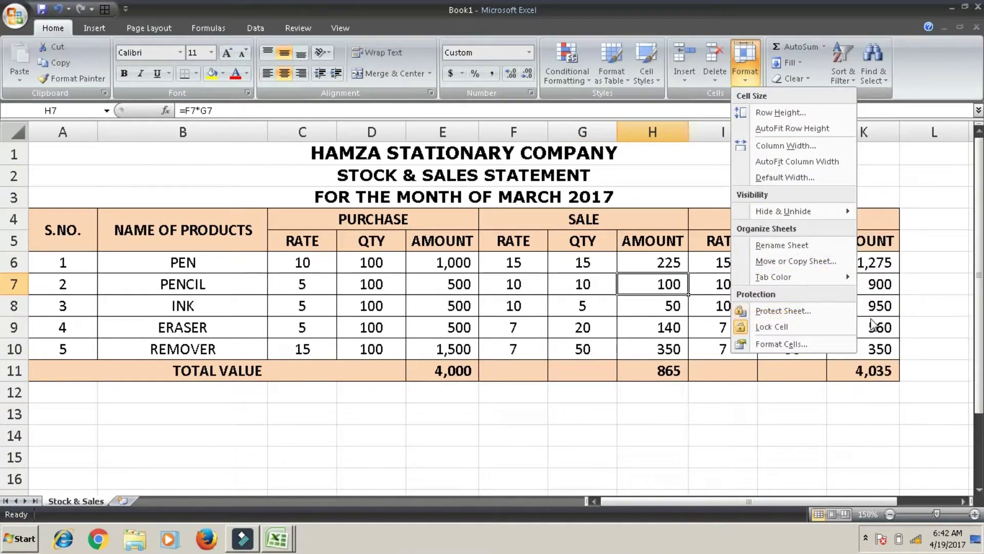
pyautogui.moveTo(841, 280)
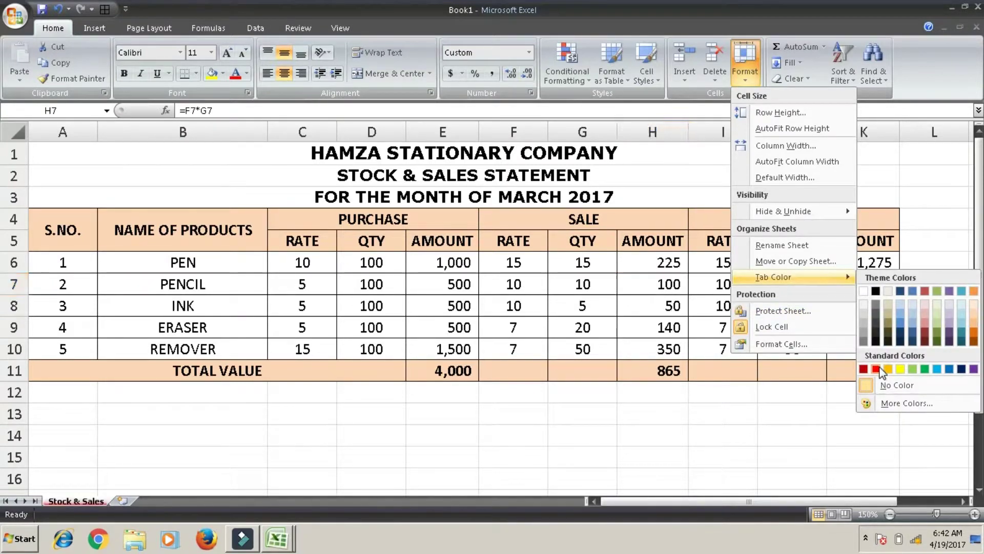
pyautogui.click(878, 369)
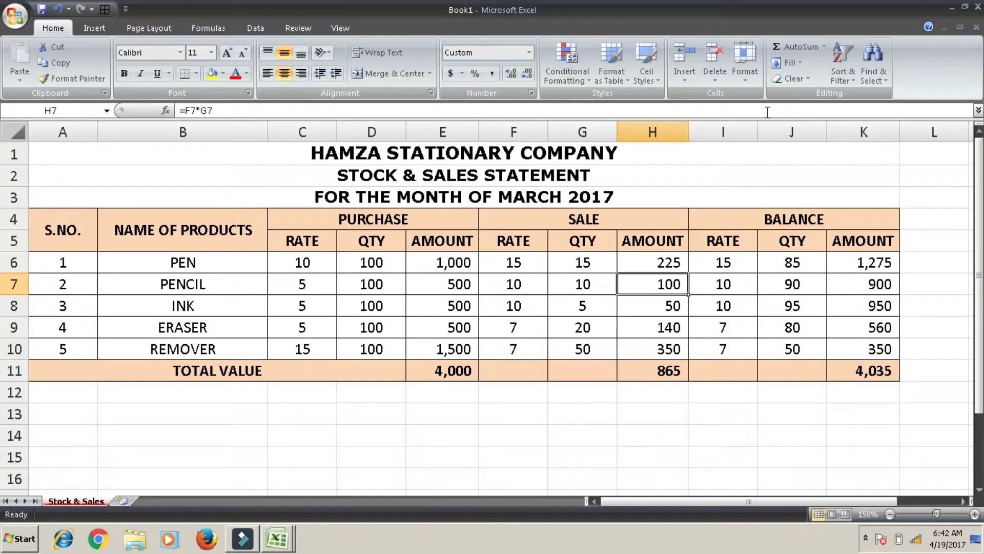
pyautogui.click(744, 73)
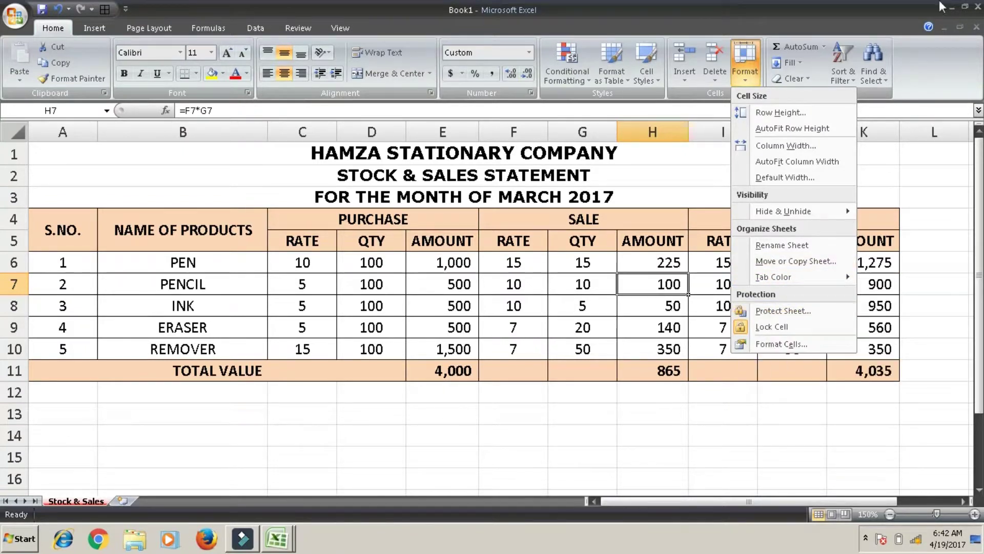
# Close the Book1 copy without saving and select the PEN sale quantity cell G6
pyautogui.click(976, 8)
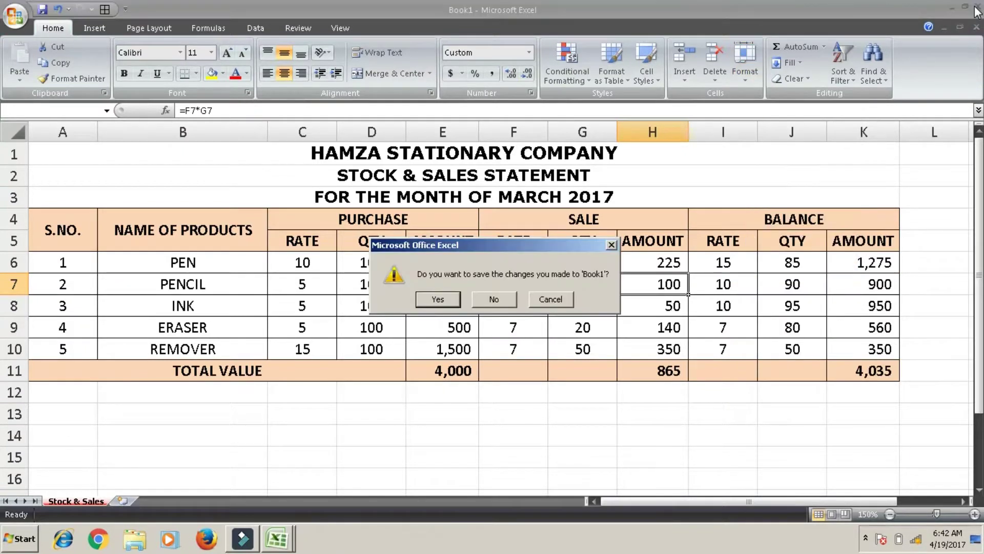
pyautogui.click(482, 301)
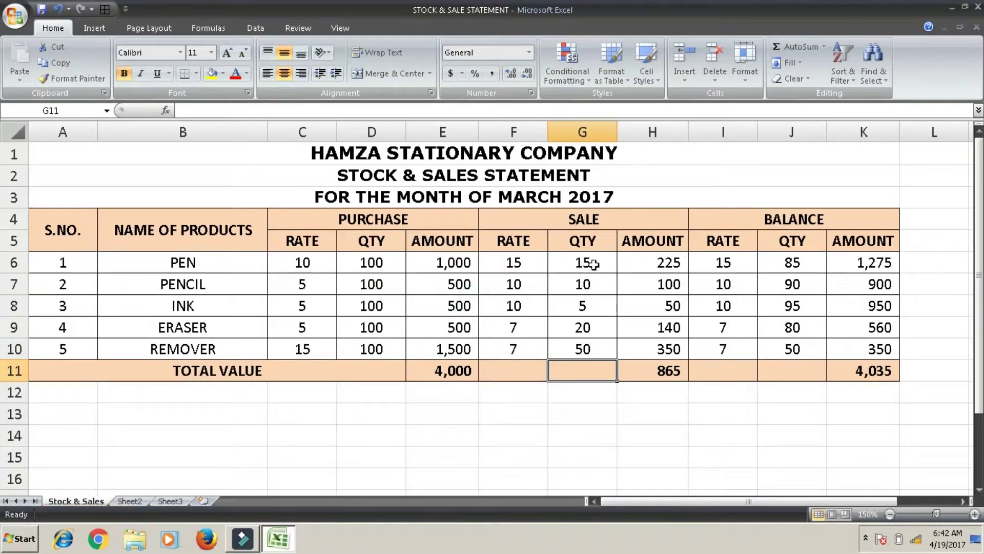
pyautogui.click(593, 264)
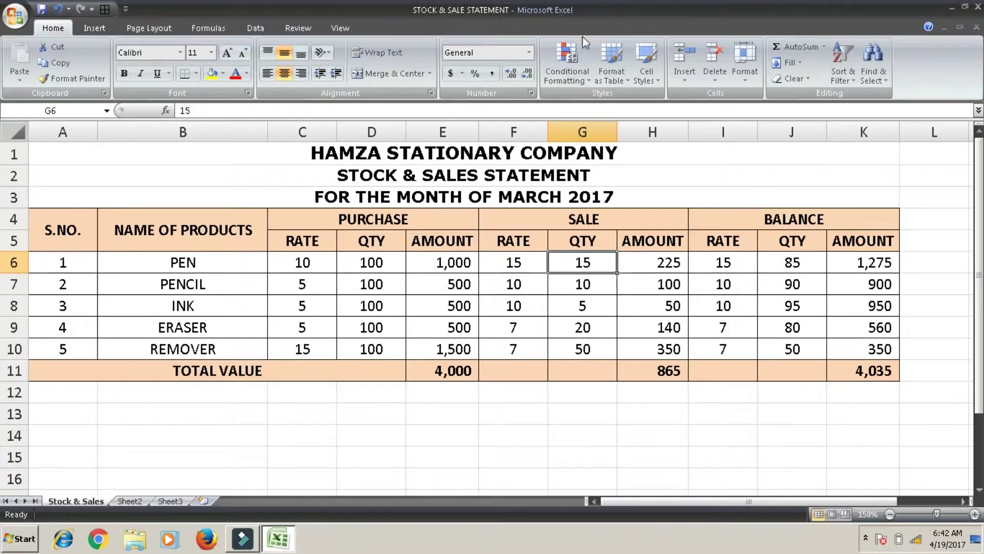
pyautogui.click(740, 64)
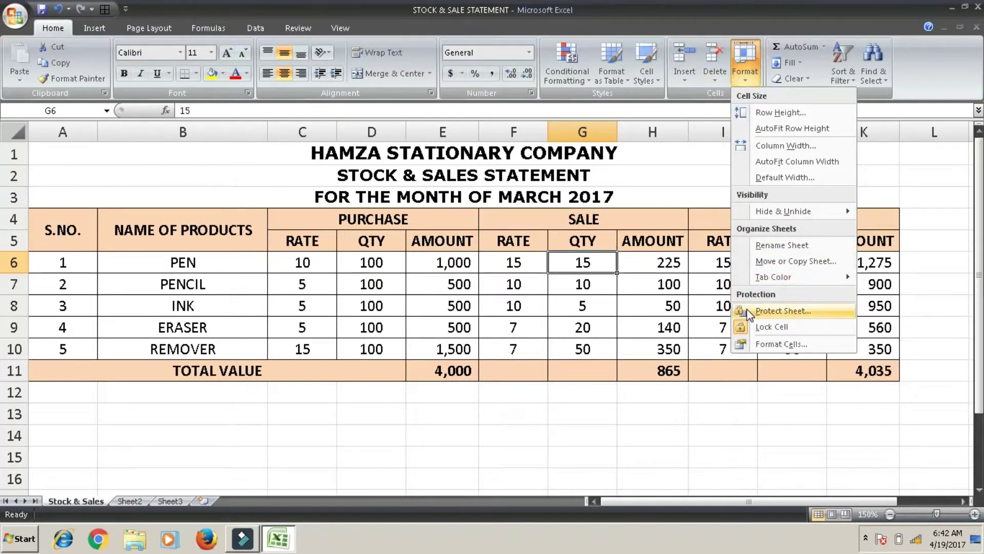
# Protect the Stock & Sales sheet with a password, entering and confirming it
pyautogui.click(769, 310)
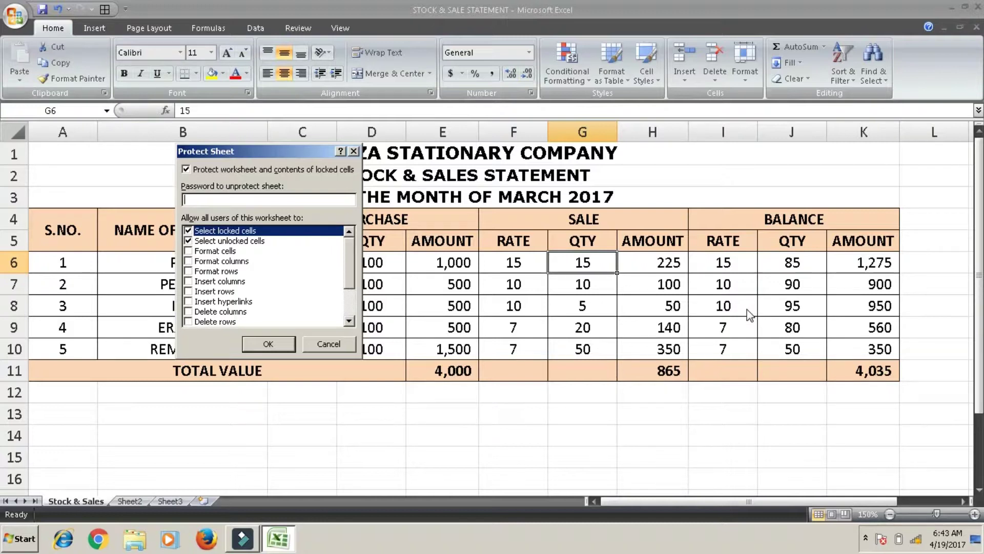
pyautogui.write('345')
pyautogui.press('Return')
pyautogui.write('12345')
pyautogui.press('Return')
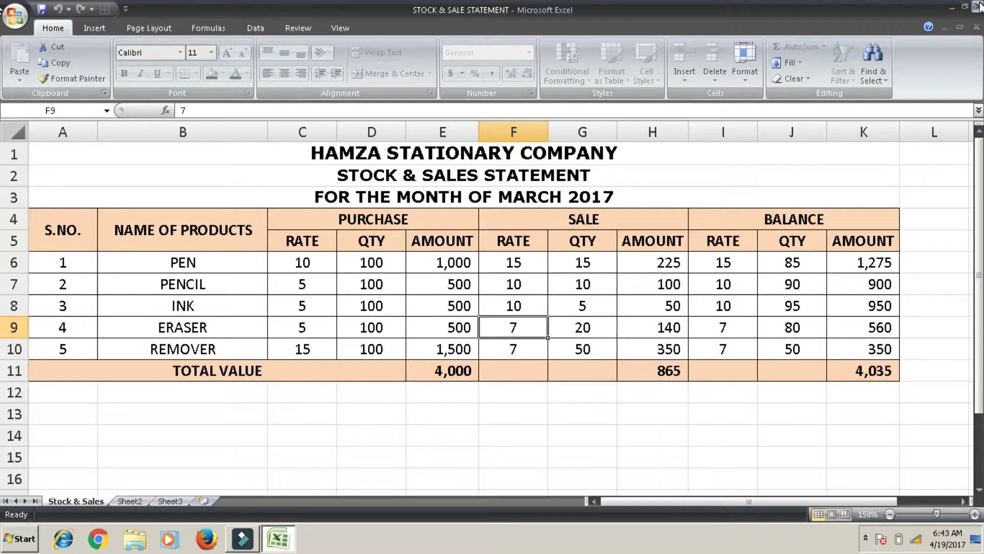
# Try editing G12 and G6 on the protected sheet, dismissing each read-only warning
pyautogui.doubleClick(596, 396)
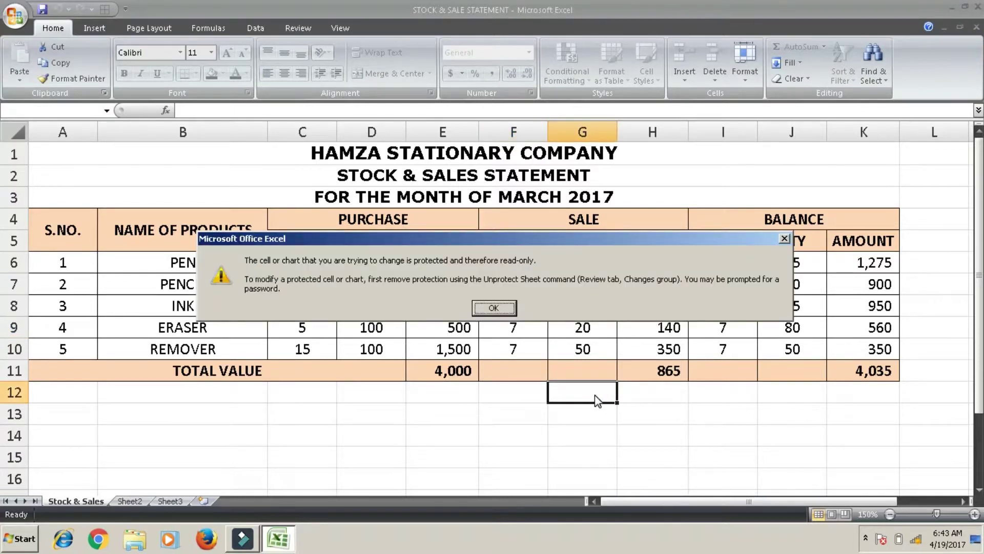
pyautogui.press('Return')
pyautogui.press('Up')
pyautogui.press('Up')
pyautogui.press('Up')
pyautogui.press('Up')
pyautogui.press('Up')
pyautogui.press('Up')
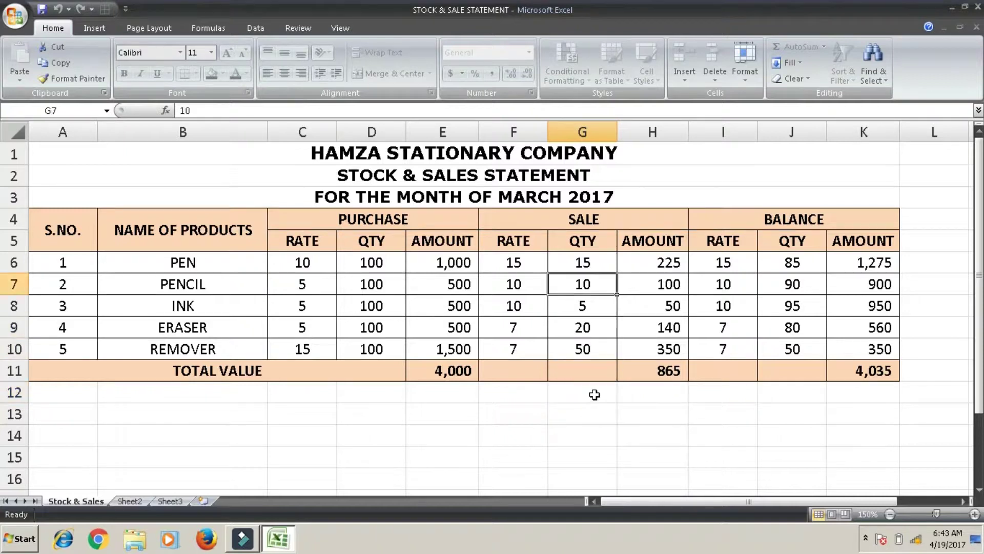
pyautogui.press('Delete')
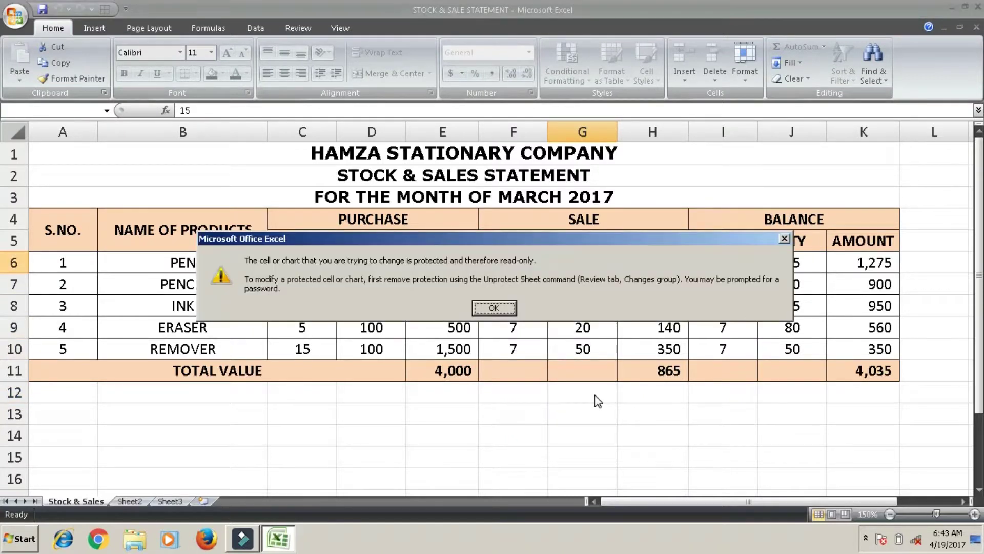
pyautogui.press('Return')
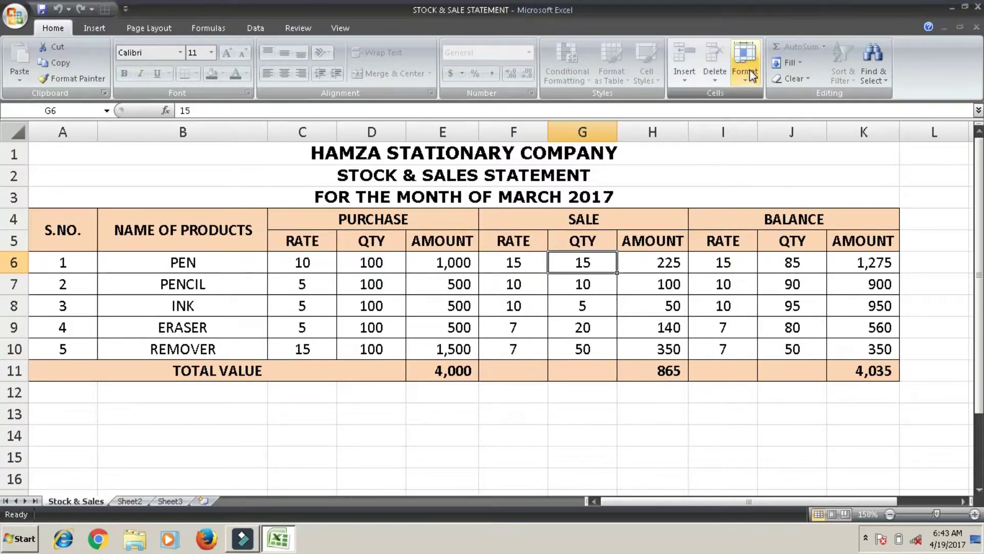
# Unprotect the Stock & Sales sheet by entering its password
pyautogui.click(748, 70)
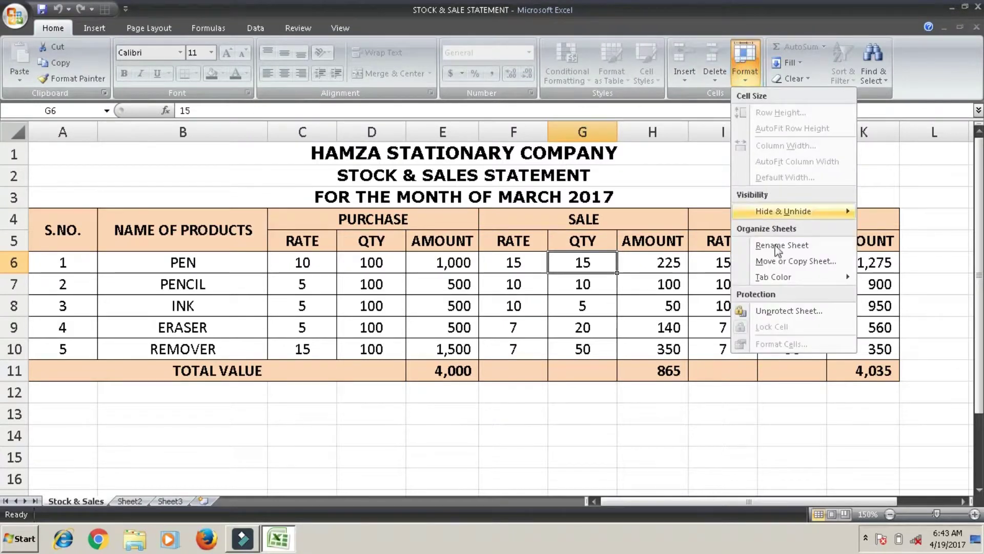
pyautogui.click(772, 311)
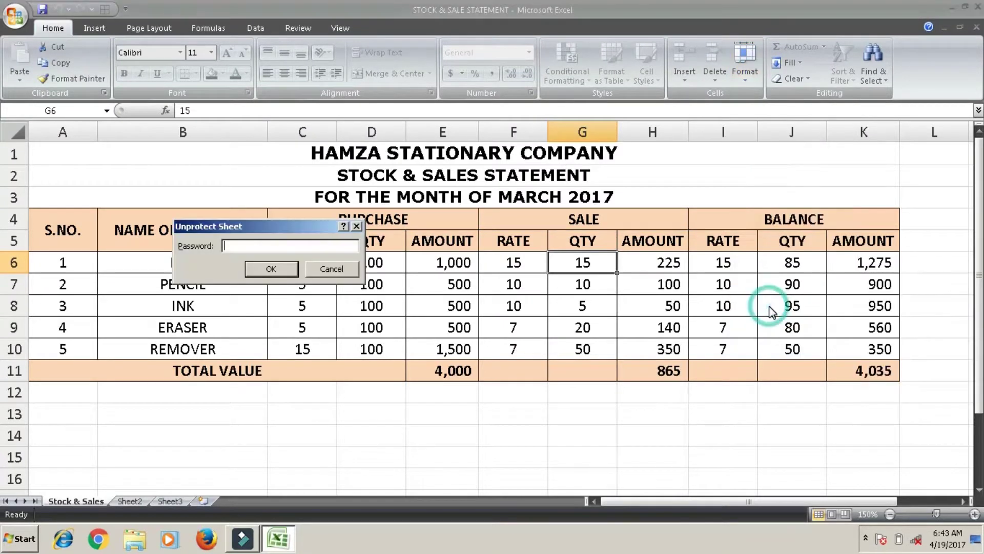
pyautogui.write('*****')
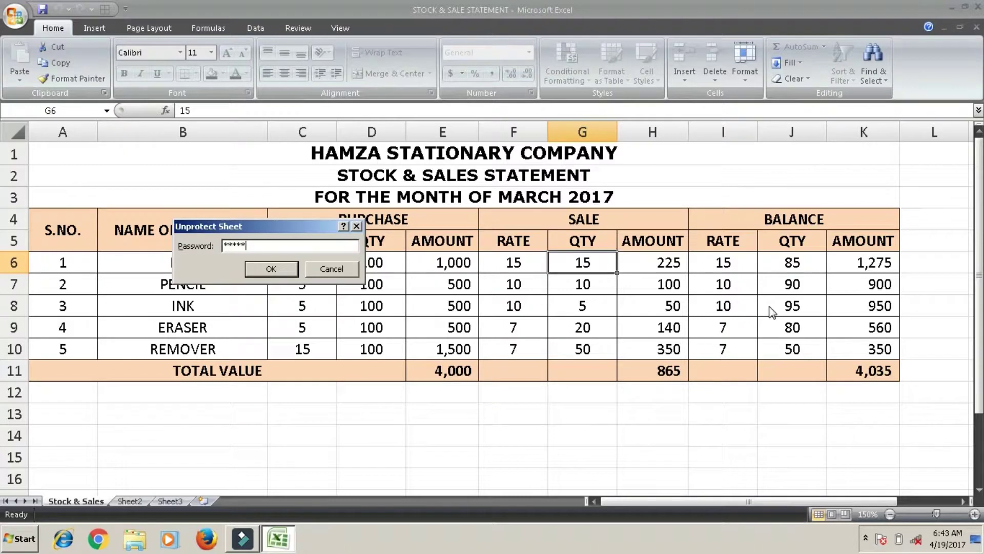
pyautogui.press('Return')
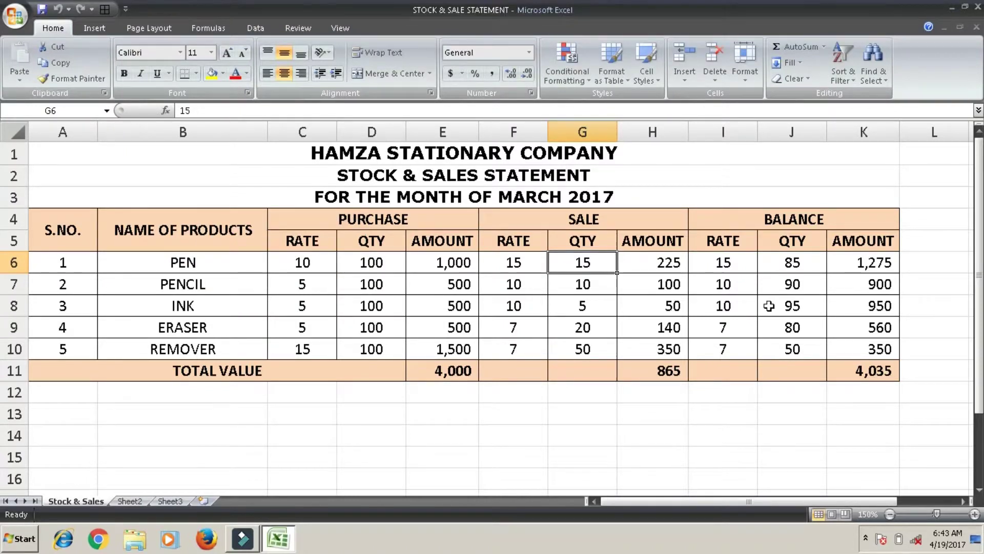
# Enter SALE QTY values 5000, 3000, 200, 200 and 100 into G6:G10
pyautogui.write('5000')
pyautogui.press('Return')
pyautogui.write('3000')
pyautogui.press('Return')
pyautogui.write('200')
pyautogui.press('Return')
pyautogui.write('200')
pyautogui.press('Return')
pyautogui.write('100')
pyautogui.press('Return')
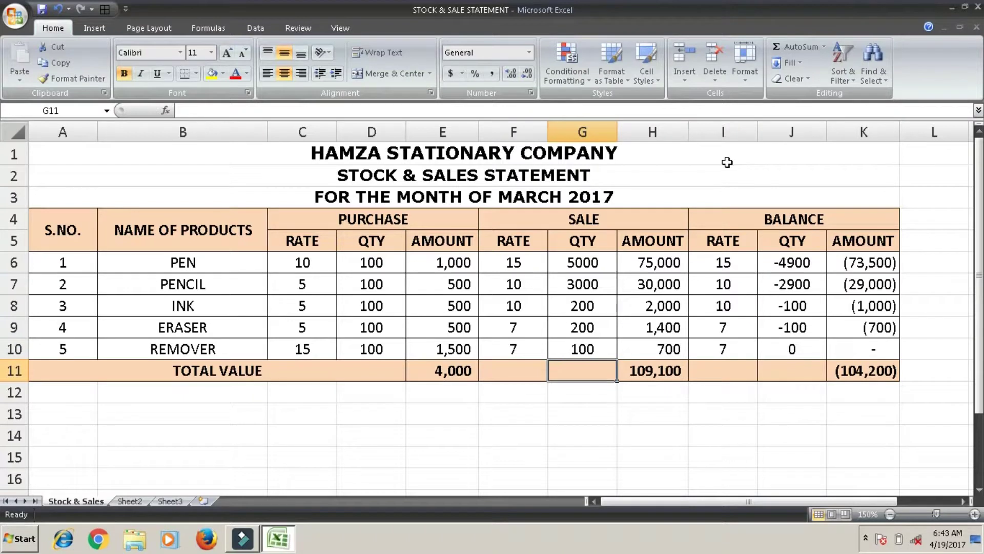
# Delete the existing balance amount total and formula in K11
pyautogui.click(747, 265)
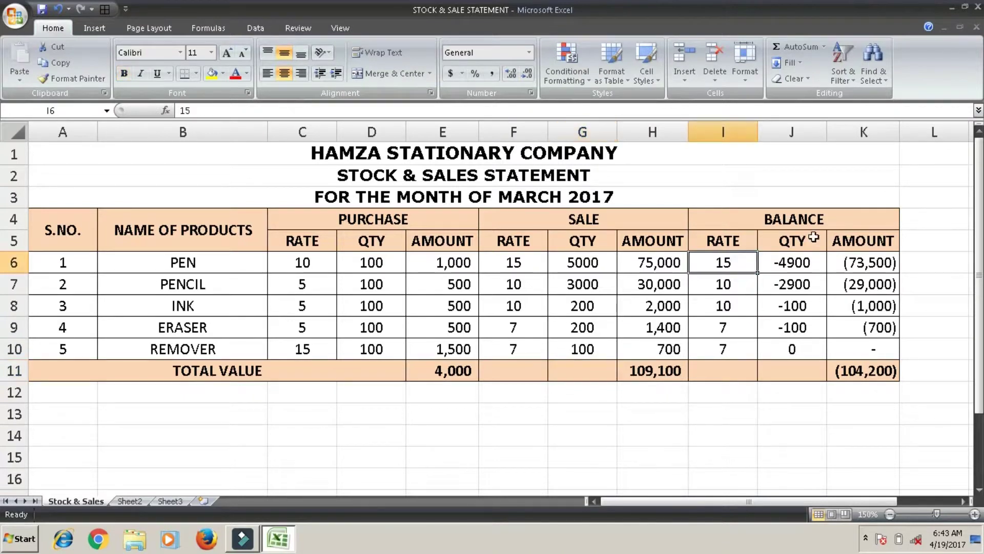
pyautogui.click(784, 173)
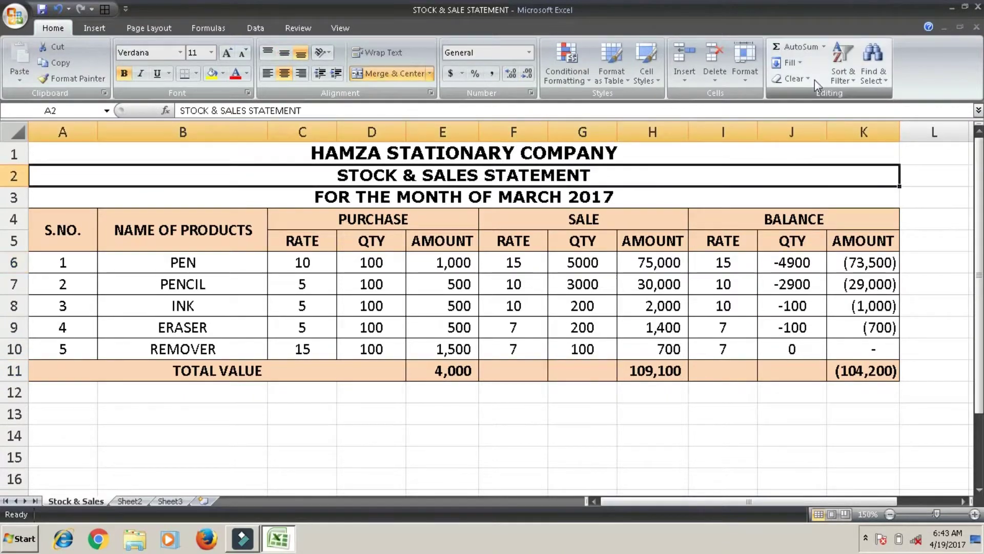
pyautogui.click(823, 47)
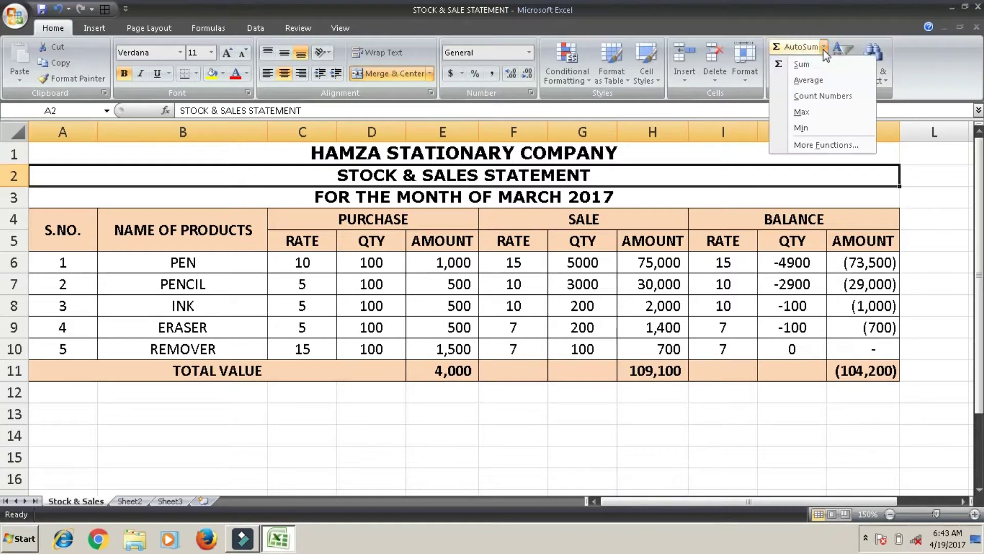
pyautogui.click(851, 368)
pyautogui.click(853, 367)
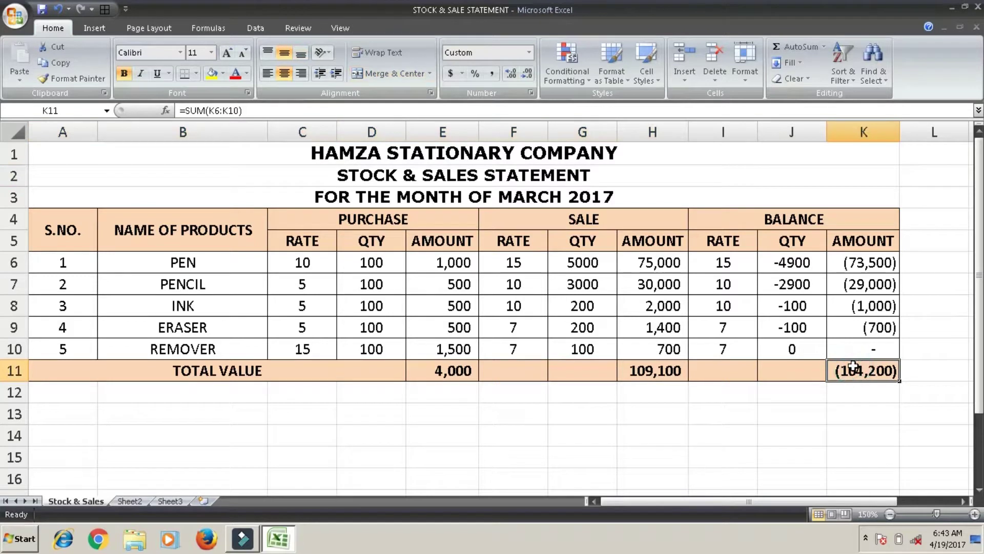
pyautogui.press('Delete')
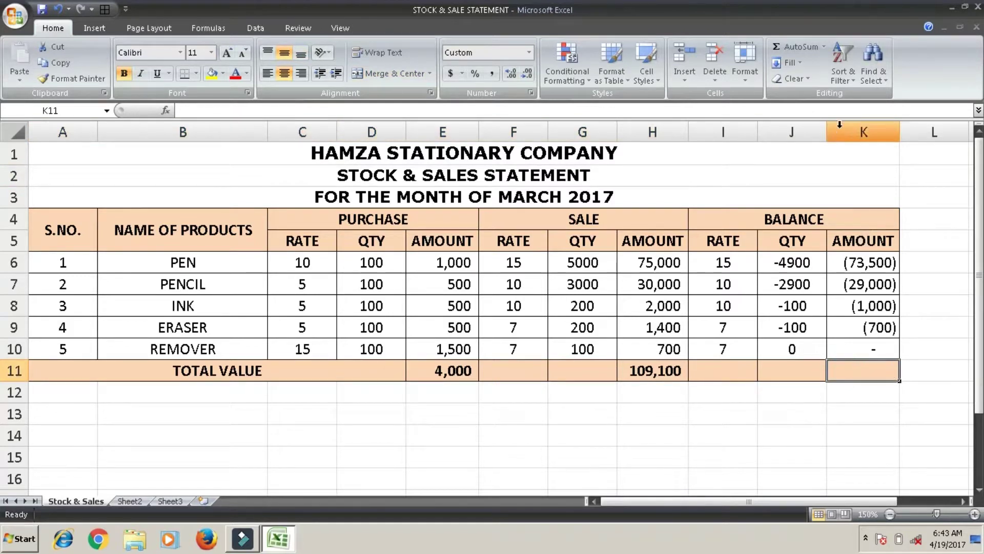
# Enter =SUM(K6:K10) in K11 so the balance total shows (104,200)
pyautogui.click(793, 44)
pyautogui.click(793, 45)
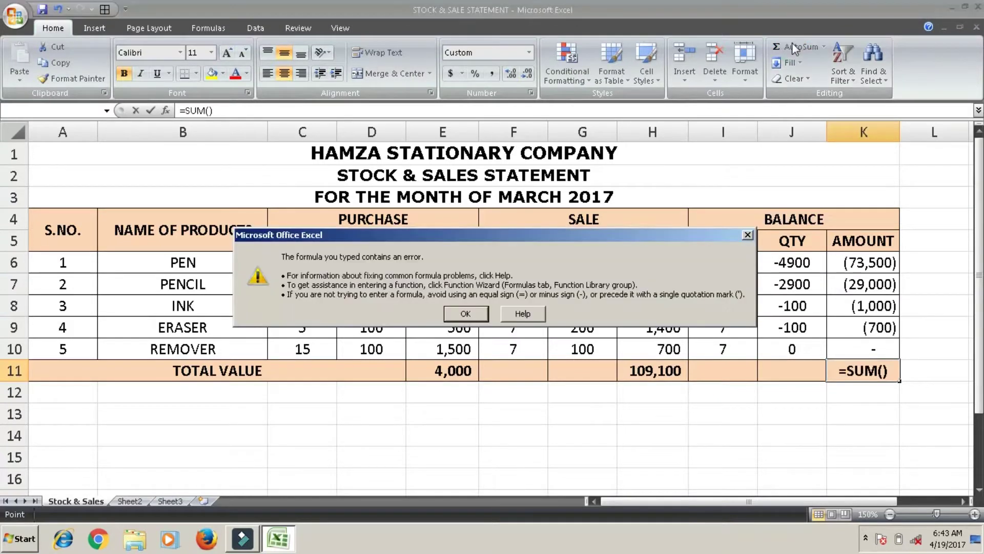
pyautogui.click(458, 316)
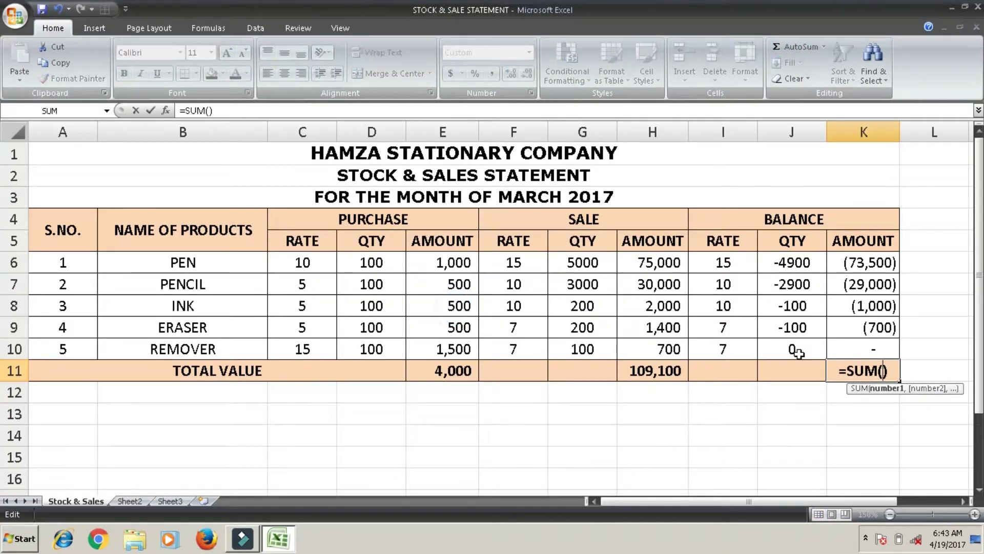
pyautogui.click(870, 266)
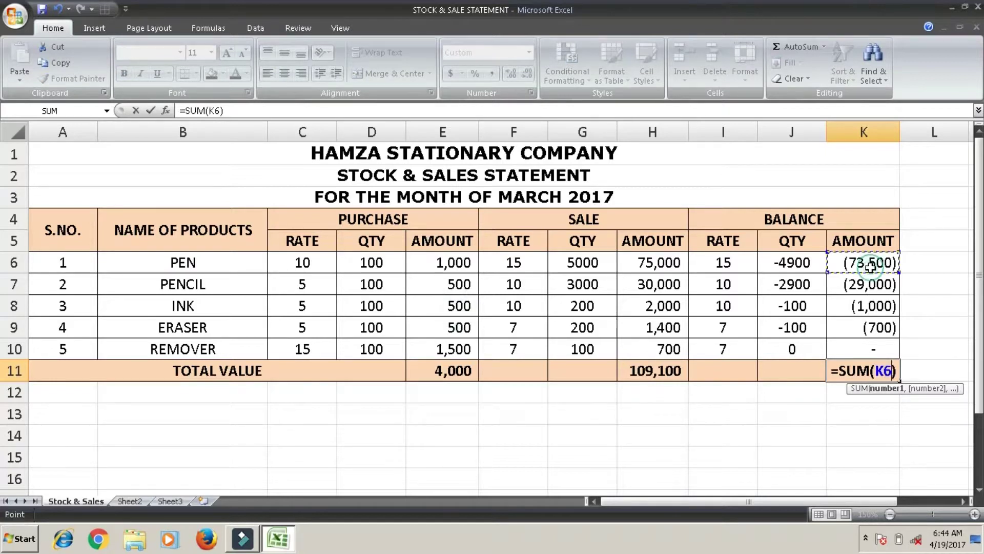
pyautogui.hotkey('shift', 'Down')
pyautogui.hotkey('shift', 'Down')
pyautogui.hotkey('shift', 'Down')
pyautogui.hotkey('shift', 'Down')
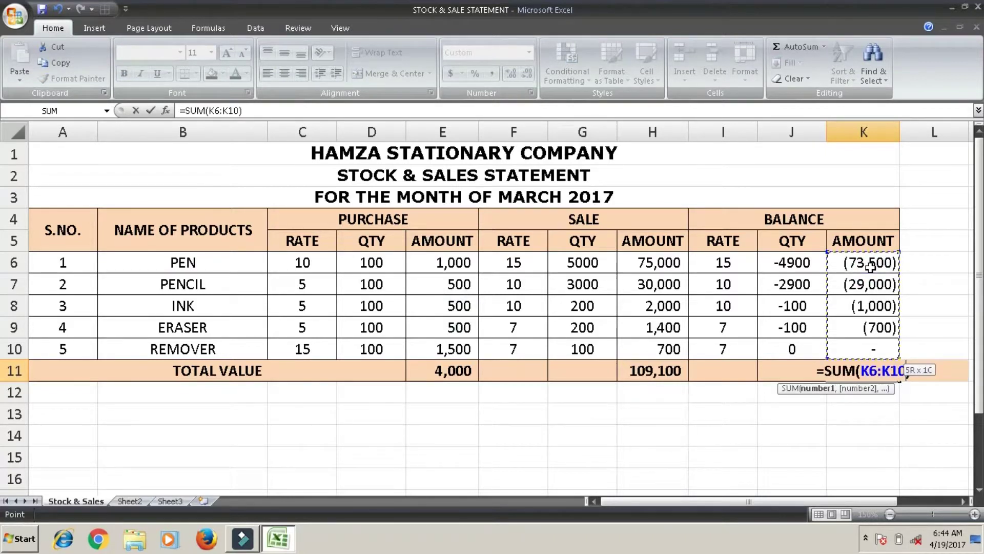
pyautogui.press('Return')
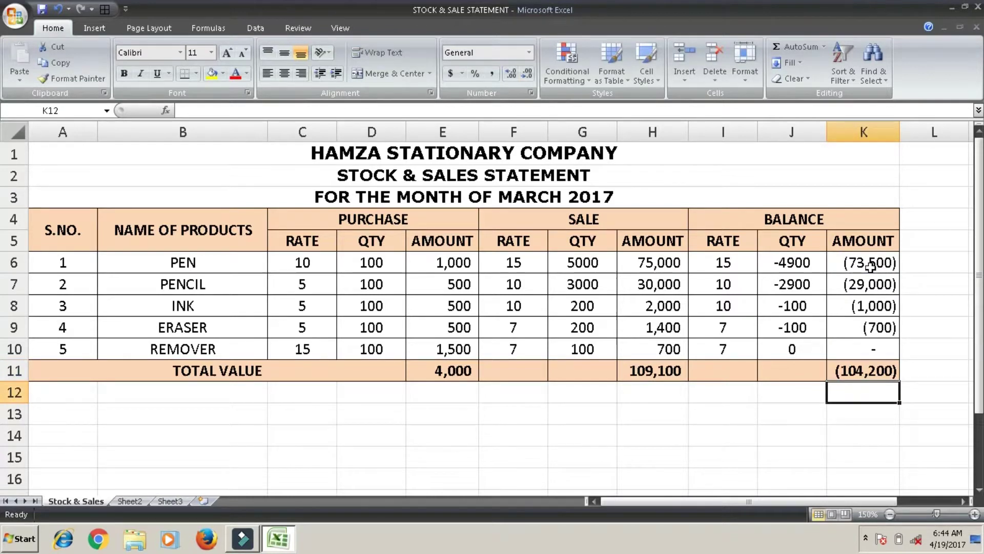
pyautogui.click(781, 356)
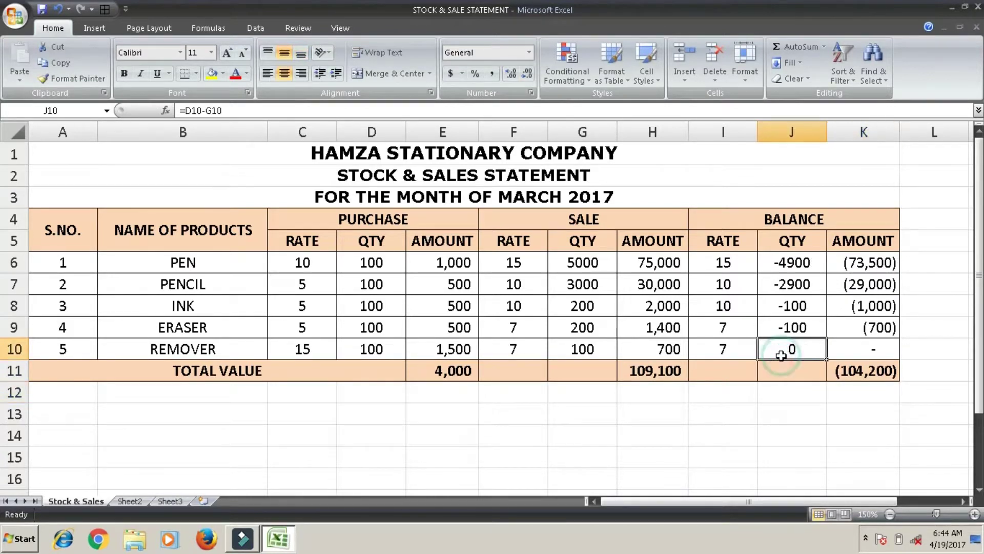
# Delete the balance amounts in K7:K10
pyautogui.click(860, 284)
pyautogui.moveTo(861, 283); pyautogui.dragTo(862, 350)
pyautogui.press('Delete')
# Fill the K6 amount formula down into K7 so PENCIL shows (29,000)
pyautogui.press('Up')
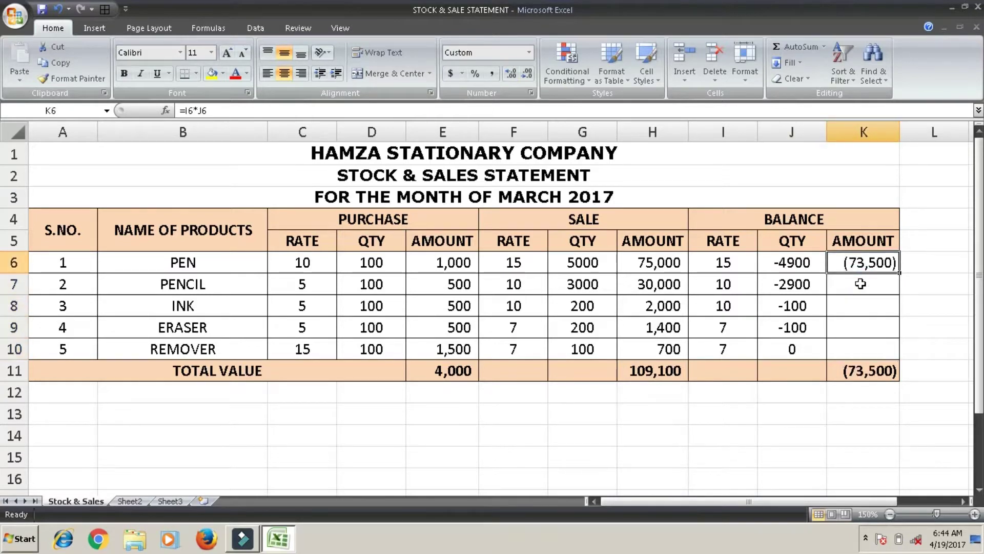
pyautogui.press('Down')
pyautogui.press('Up')
pyautogui.press('Down')
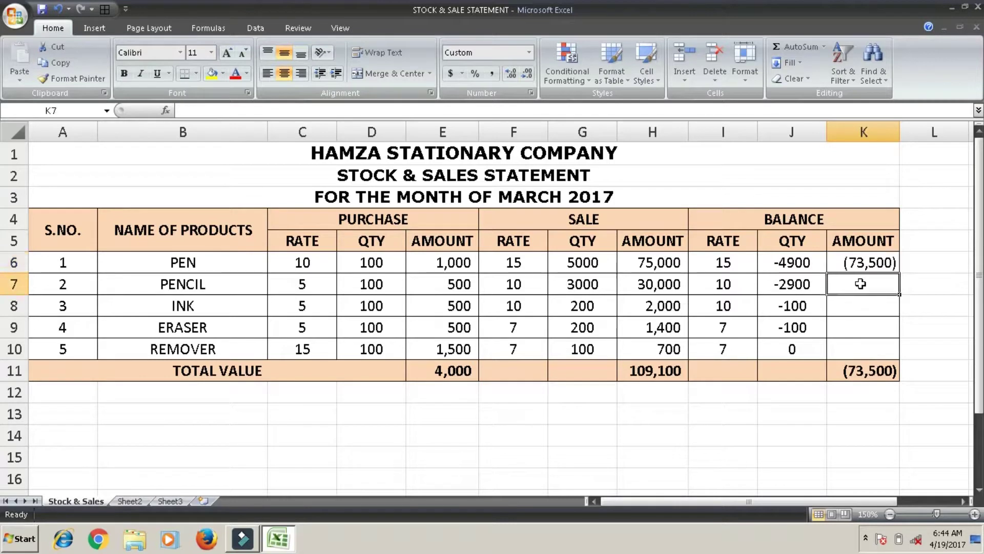
pyautogui.click(803, 63)
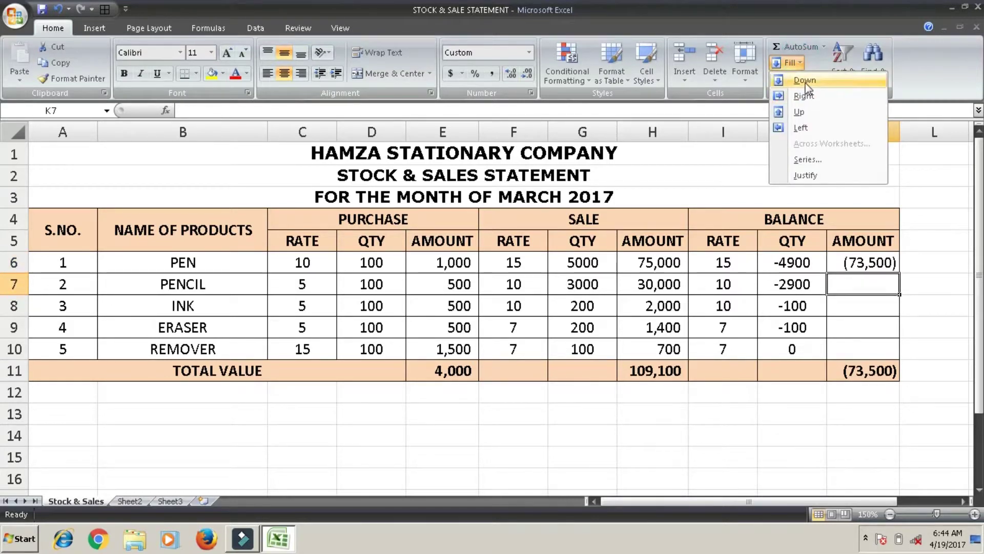
pyautogui.click(805, 80)
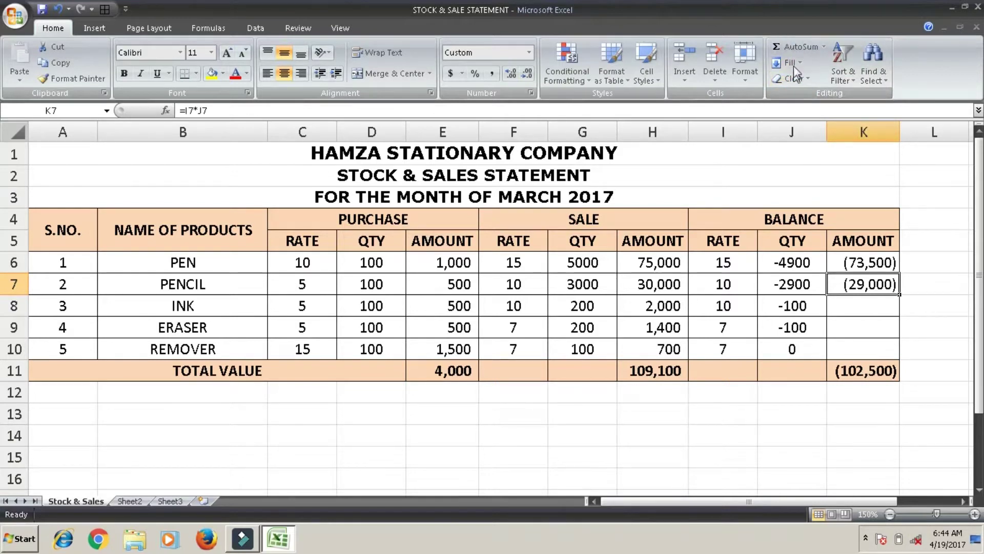
pyautogui.click(795, 63)
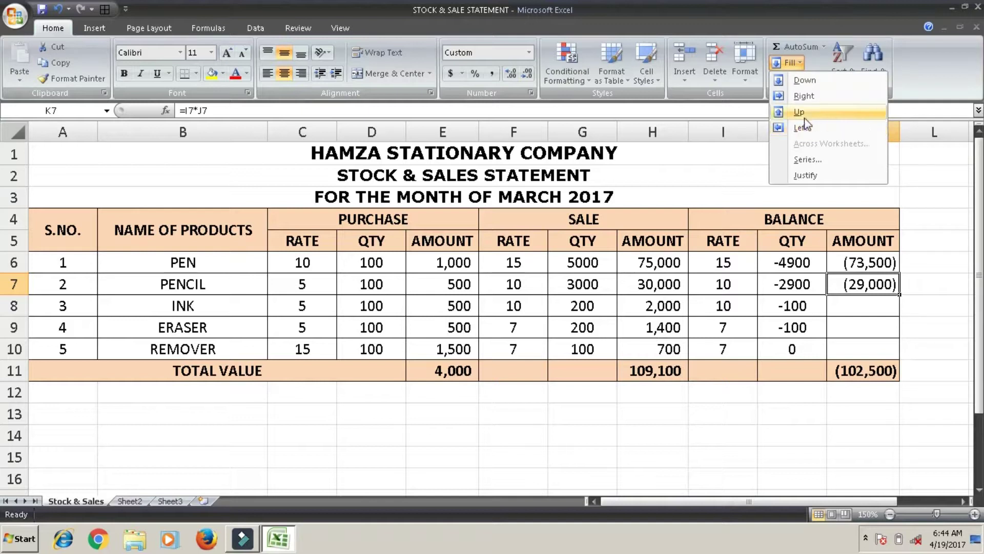
pyautogui.click(892, 162)
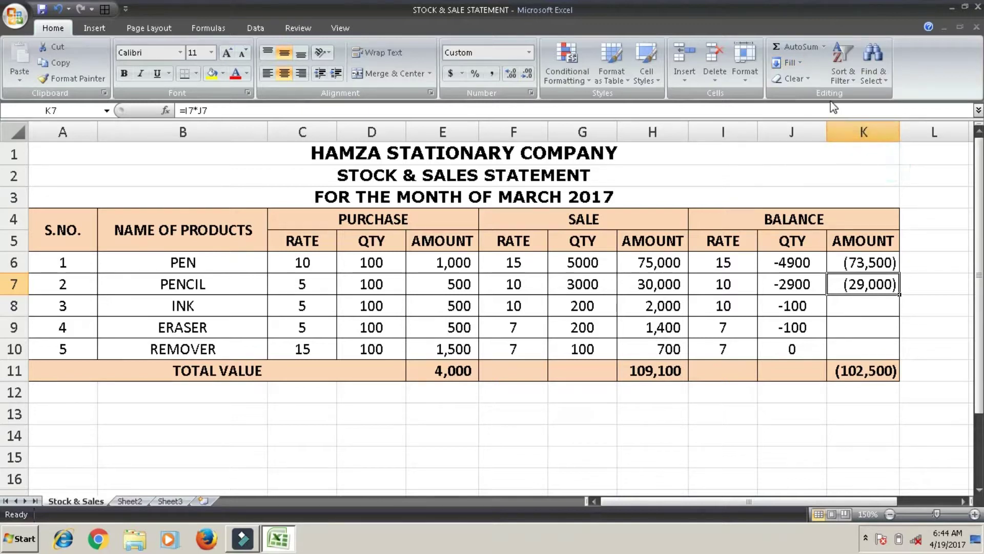
pyautogui.click(801, 81)
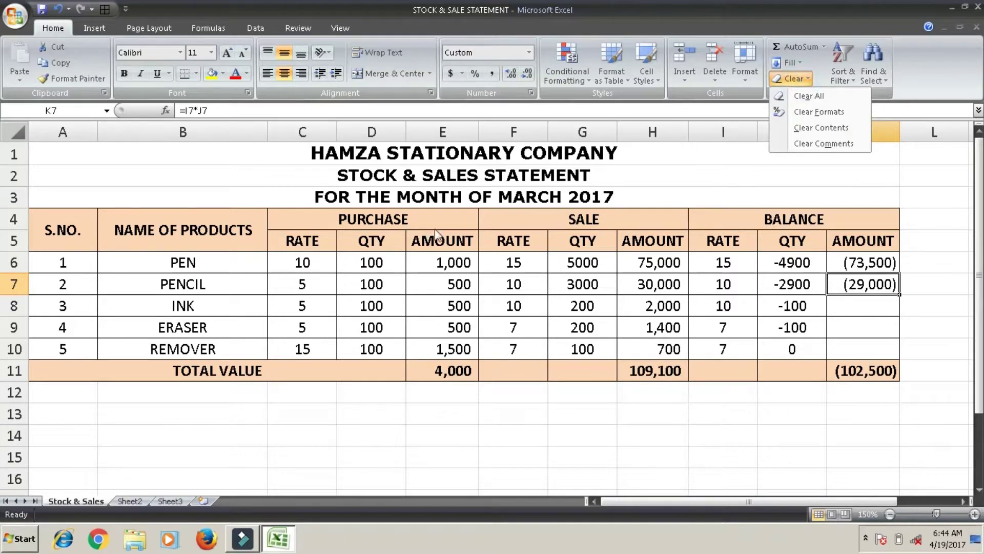
pyautogui.click(183, 209)
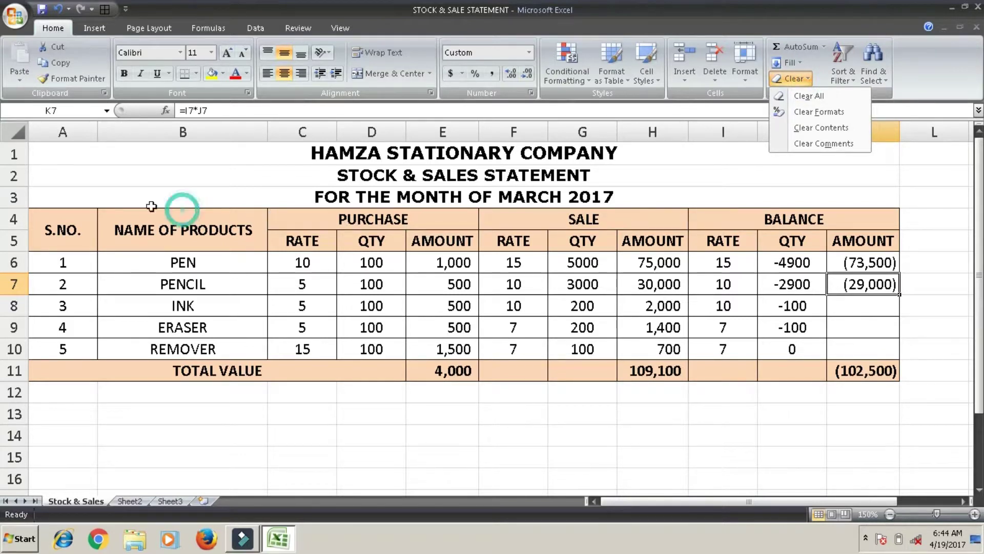
pyautogui.click(114, 205)
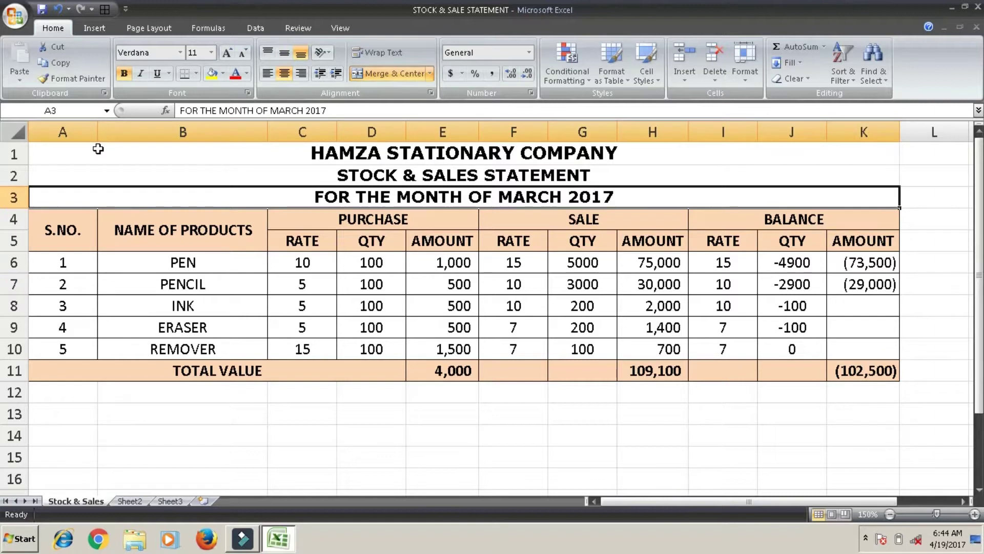
pyautogui.press('Up')
pyautogui.press('Up')
pyautogui.hotkey('shift', 'Down')
pyautogui.hotkey('shift', 'Down')
pyautogui.hotkey('shift', 'Down')
pyautogui.hotkey('shift', 'Down')
pyautogui.hotkey('shift', 'Down')
pyautogui.hotkey('shift', 'Down')
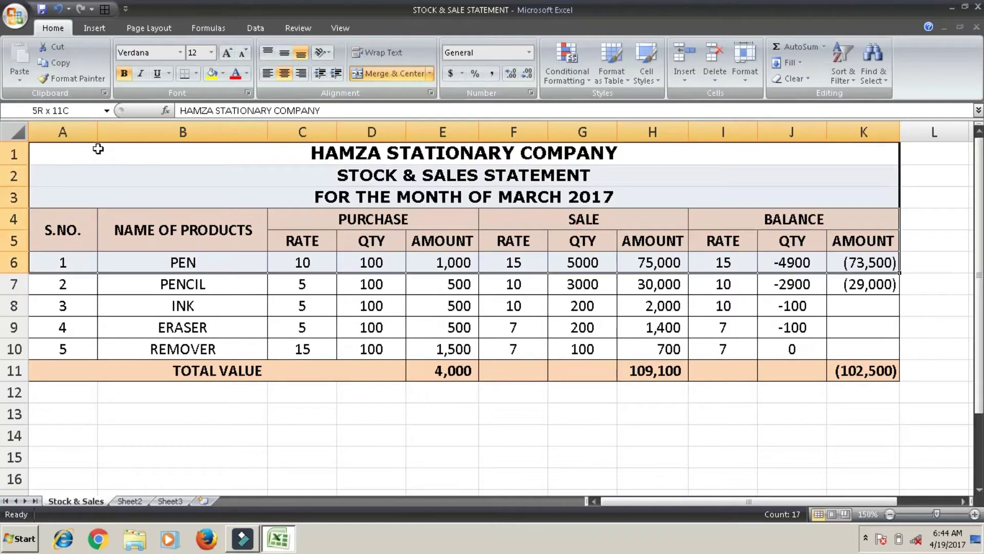
pyautogui.hotkey('shift', 'Down')
pyautogui.hotkey('shift', 'Down')
pyautogui.hotkey('shift', 'Down')
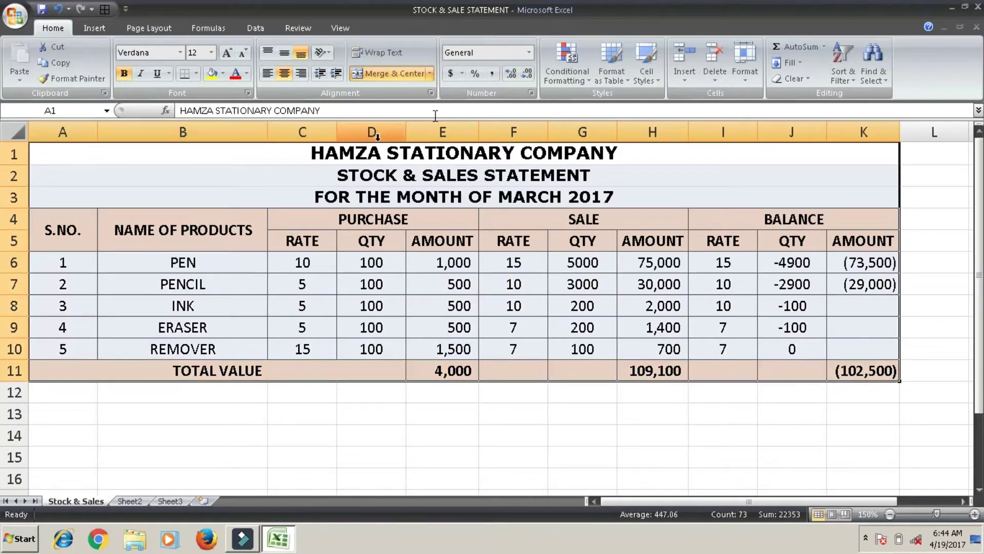
pyautogui.click(792, 79)
pyautogui.click(795, 97)
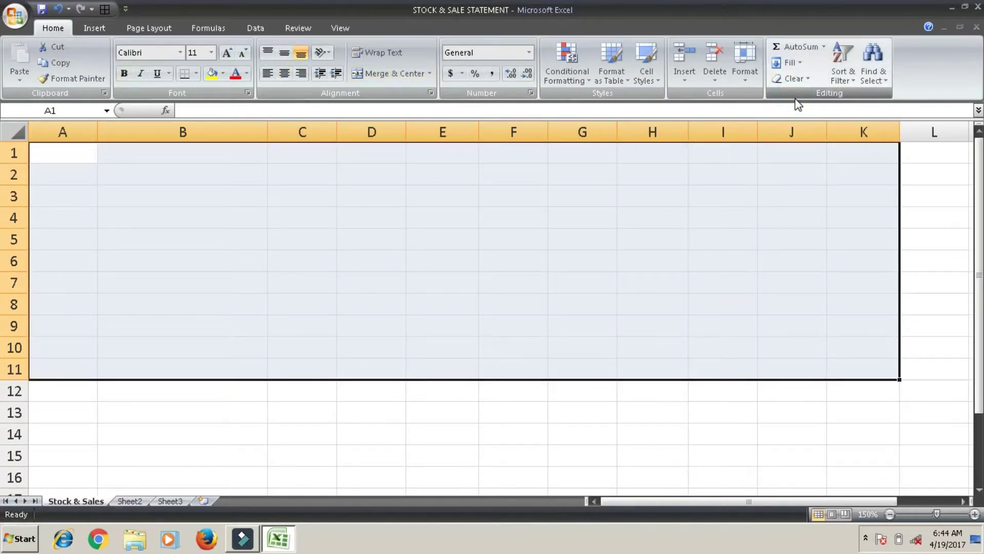
pyautogui.hotkey('ctrl', 'z')
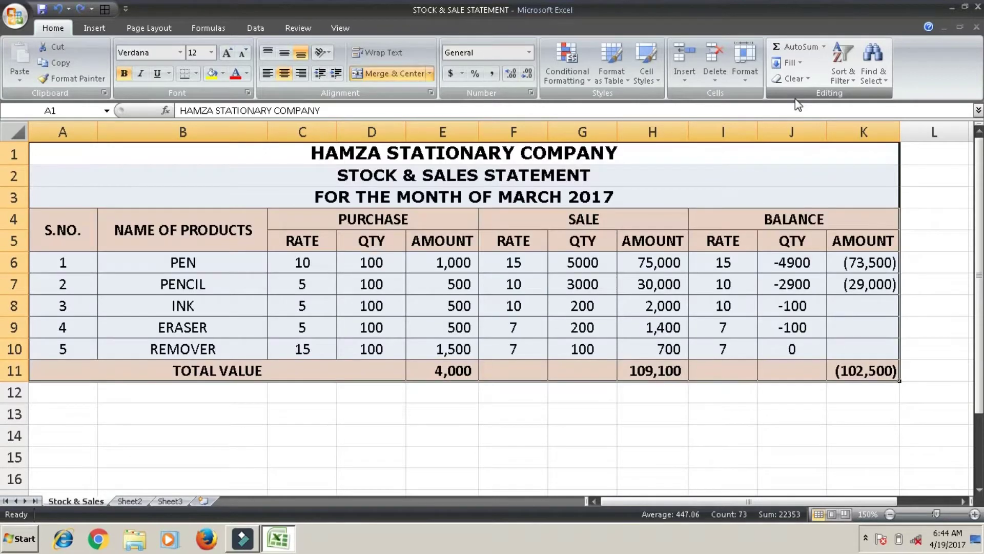
pyautogui.click(795, 82)
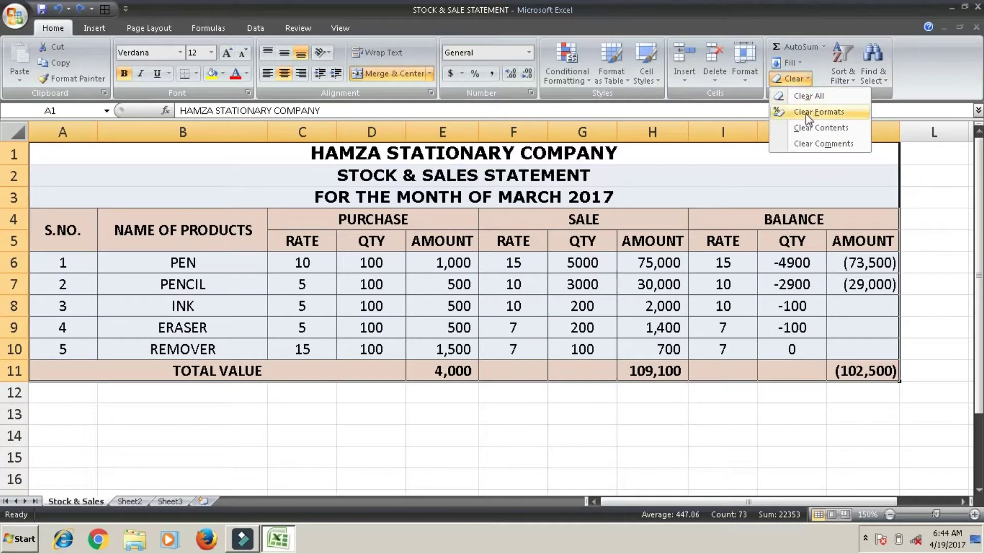
pyautogui.click(806, 114)
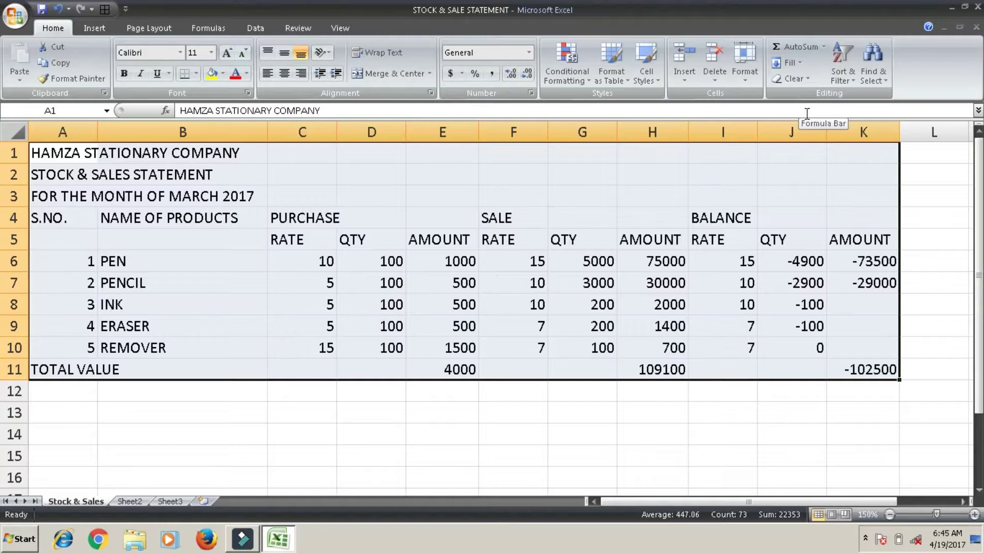
pyautogui.hotkey('ctrl', 'z')
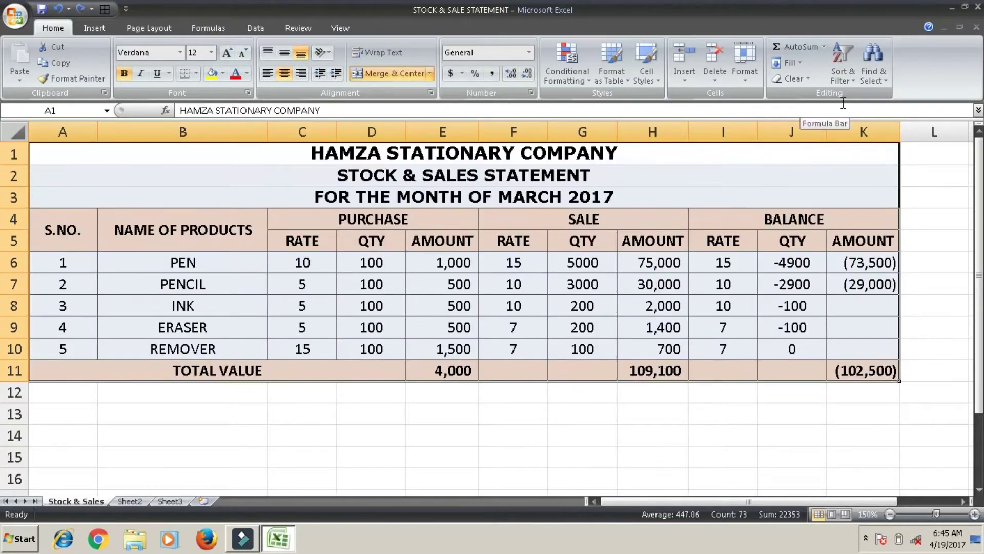
pyautogui.click(796, 82)
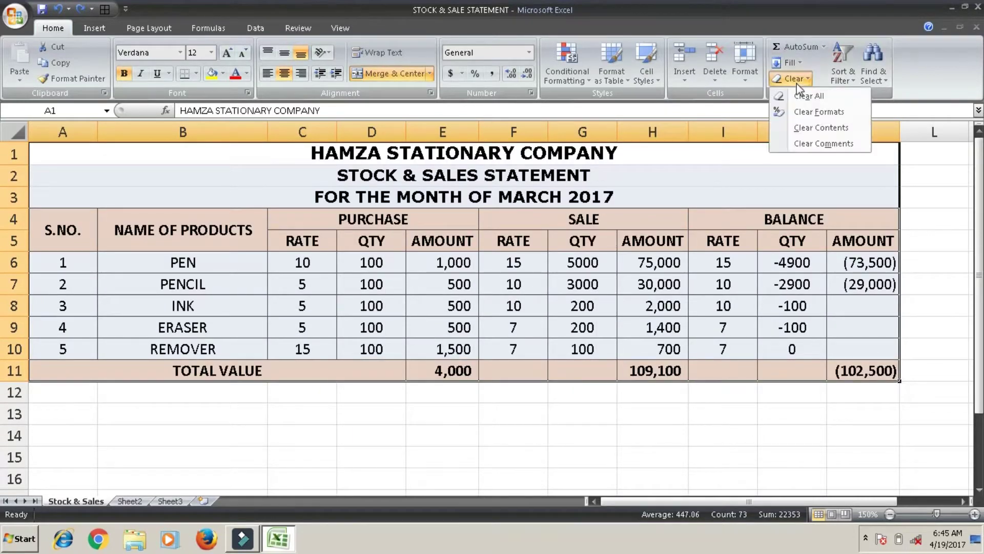
pyautogui.click(806, 133)
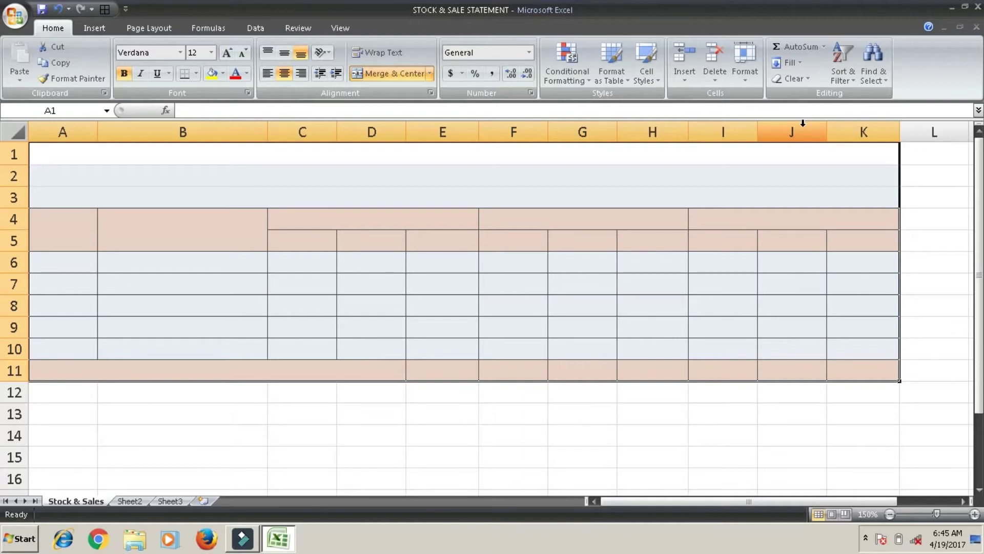
pyautogui.hotkey('ctrl', 'z')
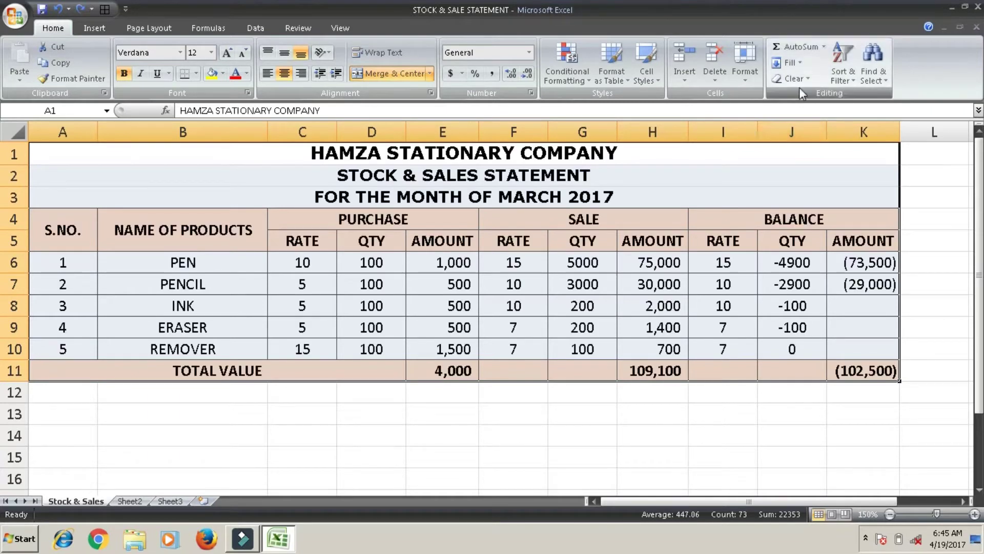
pyautogui.click(799, 84)
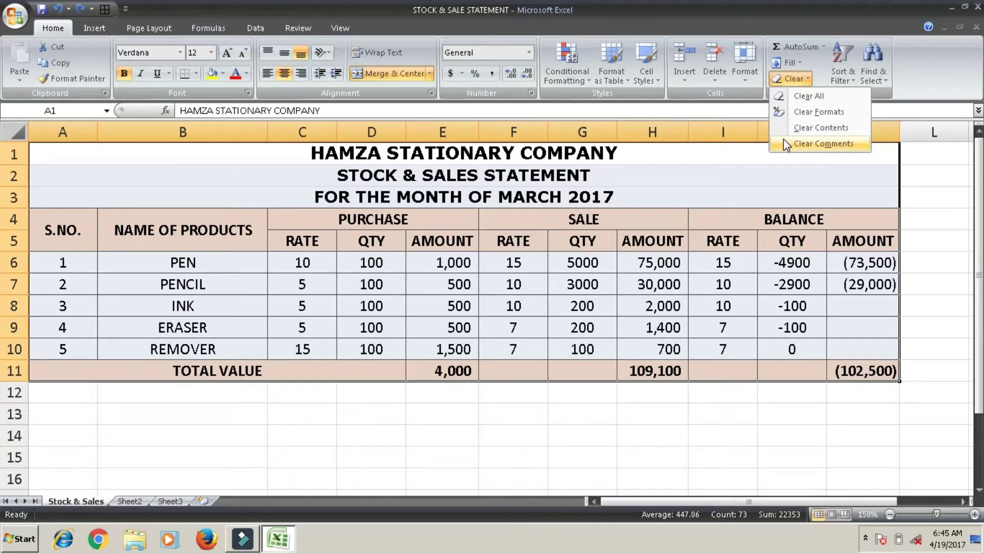
pyautogui.click(588, 264)
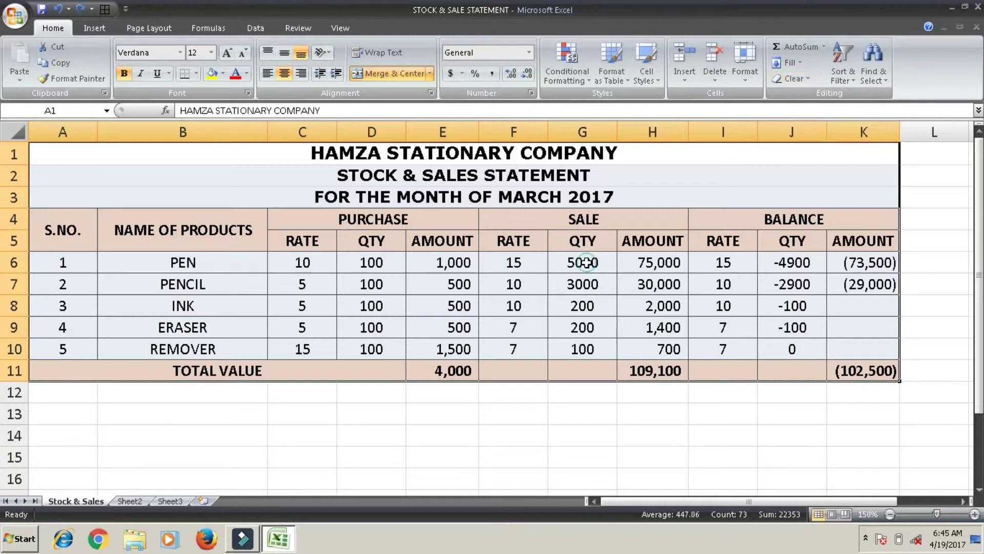
# Select the product names PEN to REMOVER and view the Sort & Filter options
pyautogui.click(222, 294)
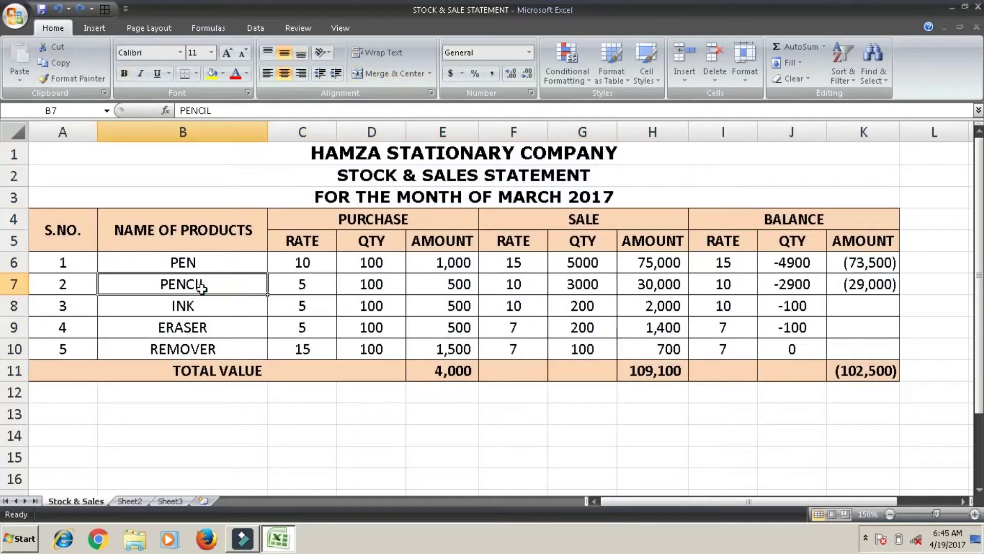
pyautogui.click(251, 263)
pyautogui.moveTo(251, 263); pyautogui.dragTo(252, 348)
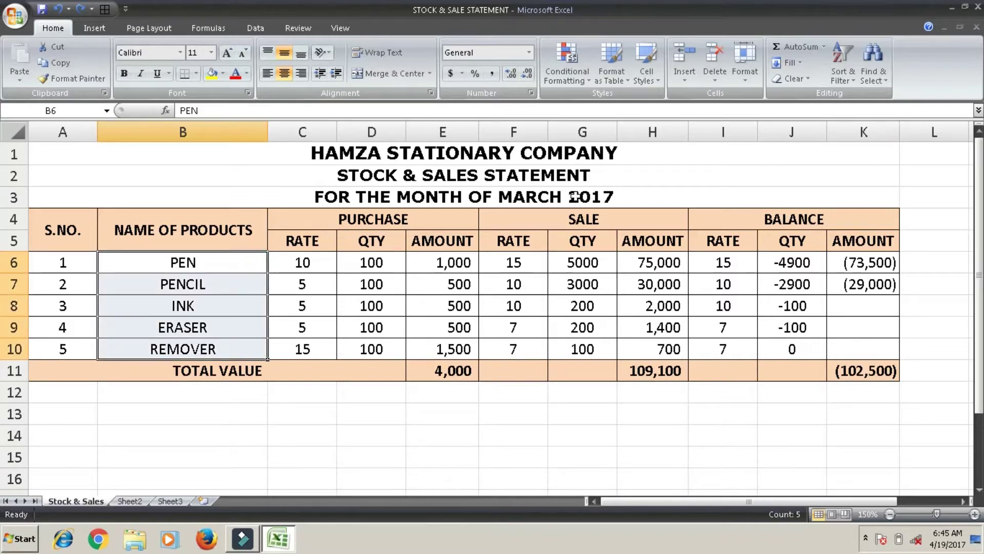
pyautogui.click(849, 65)
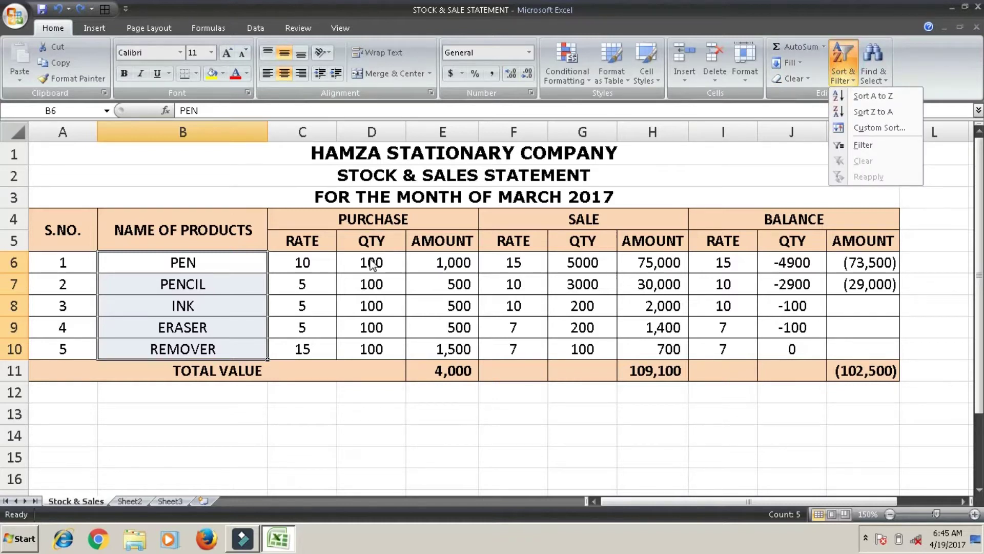
pyautogui.click(189, 262)
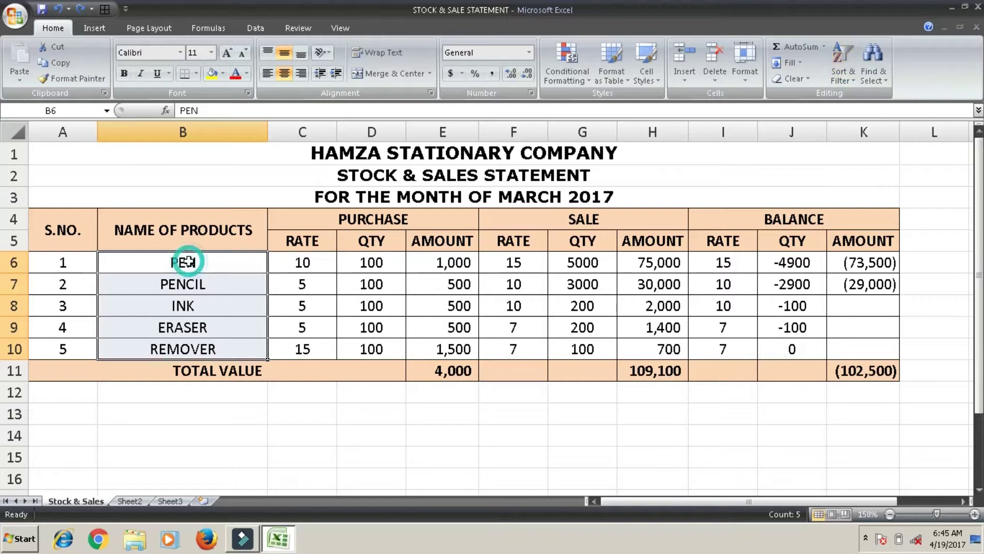
# Change the product name in B7 from PENCIL to BOOK
pyautogui.press('Down')
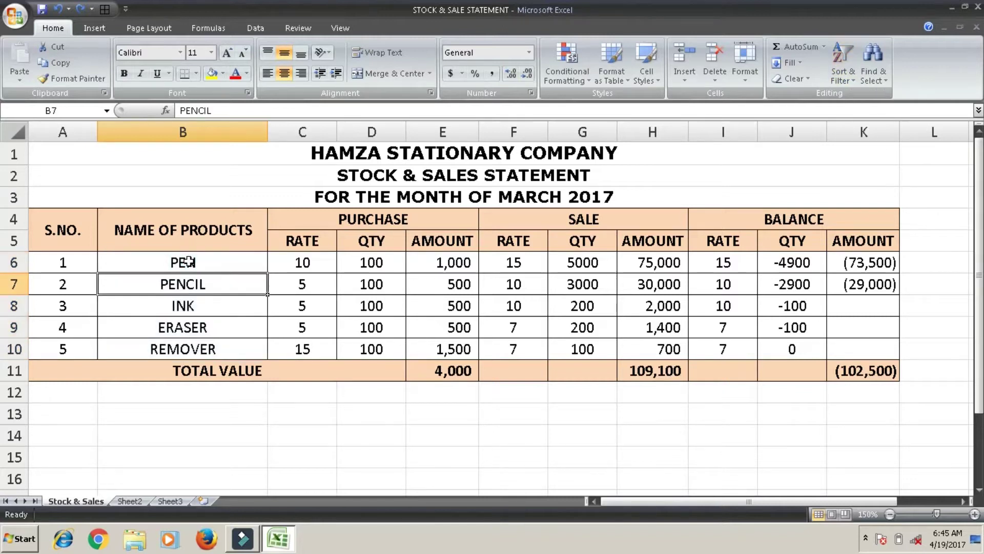
pyautogui.write('b')
pyautogui.press('BackSpace')
pyautogui.write('BOOK')
pyautogui.press('Return')
pyautogui.press('Return')
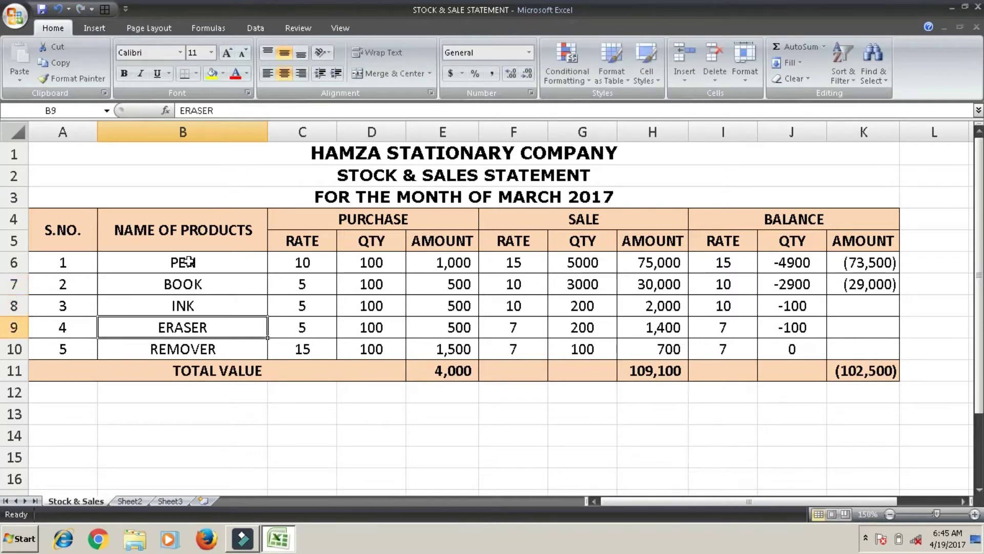
# Reselect product names B6:B10 for sorting
pyautogui.press('Down')
pyautogui.press('Up')
pyautogui.press('Up')
pyautogui.press('Up')
pyautogui.press('Up')
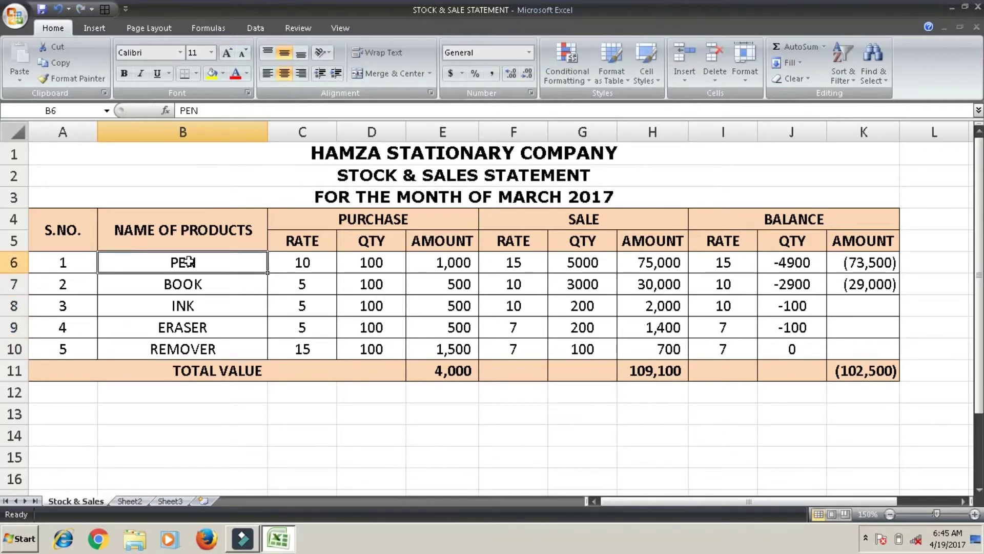
pyautogui.hotkey('shift', 'Down')
pyautogui.hotkey('shift', 'Down')
pyautogui.hotkey('shift', 'Down')
pyautogui.hotkey('shift', 'Down')
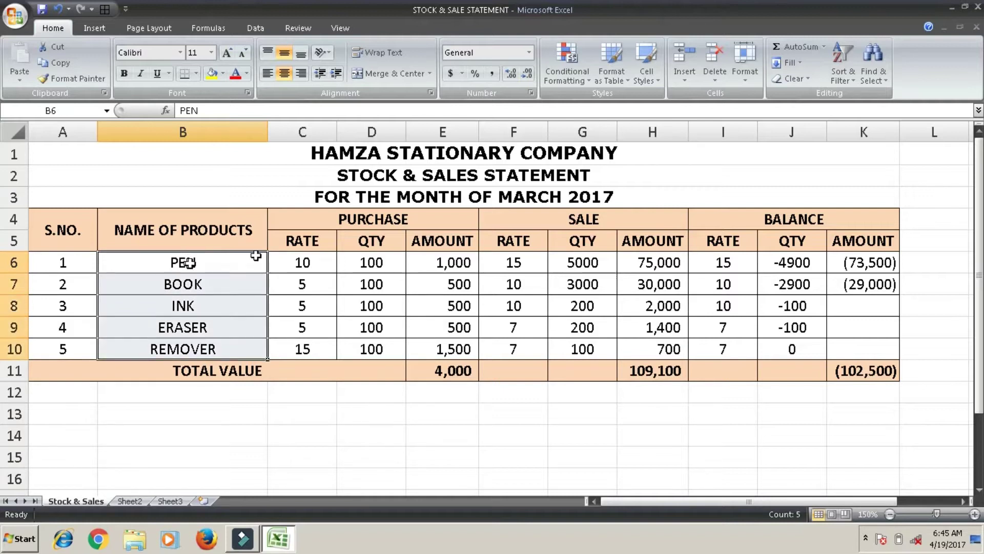
pyautogui.click(831, 78)
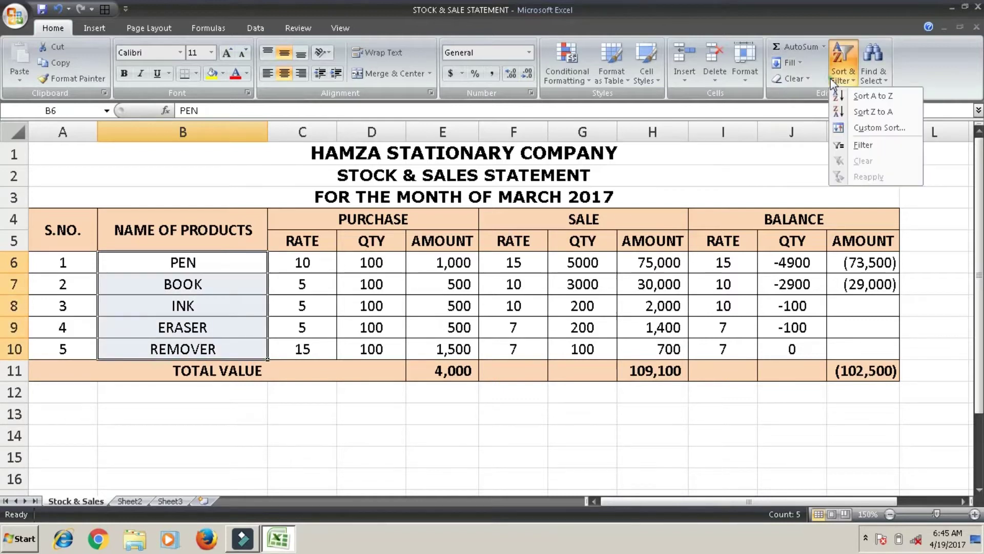
# Sort only the selected product names A to Z, continuing with the current selection
pyautogui.click(870, 97)
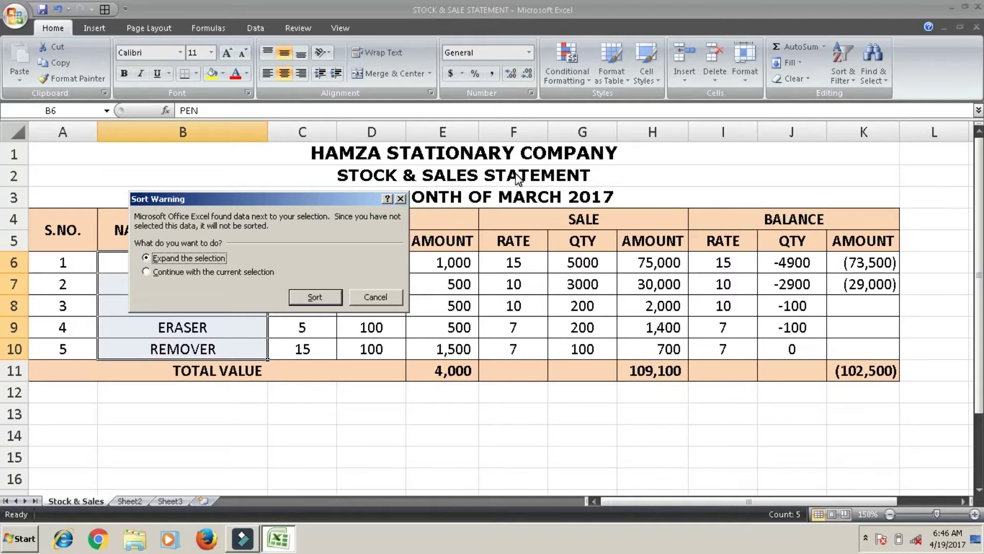
pyautogui.moveTo(518, 178); pyautogui.dragTo(515, 174)
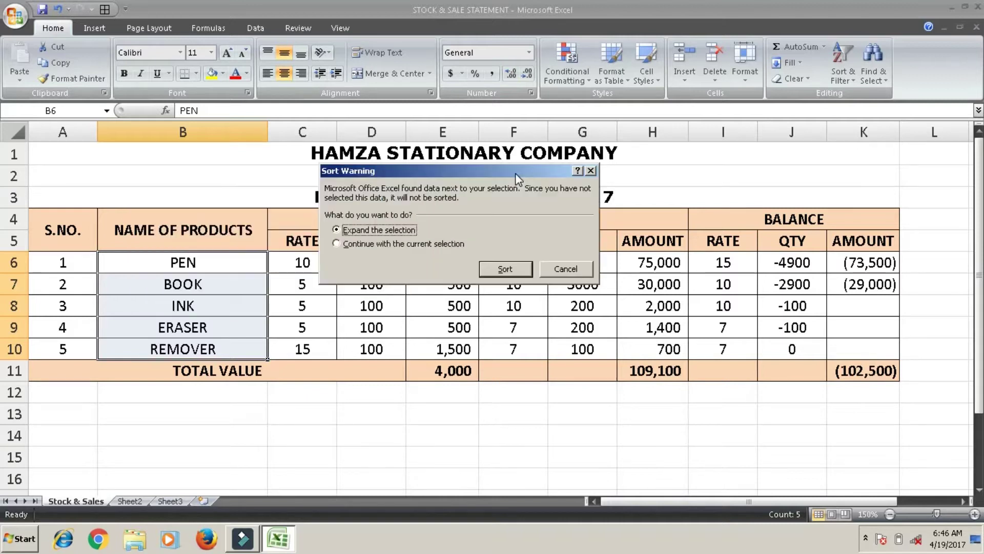
pyautogui.click(349, 244)
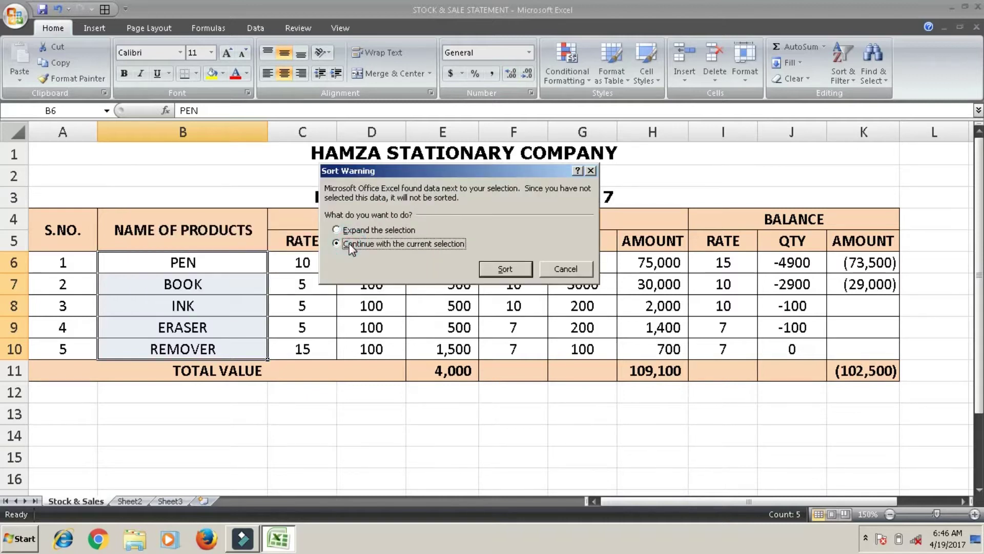
pyautogui.click(492, 268)
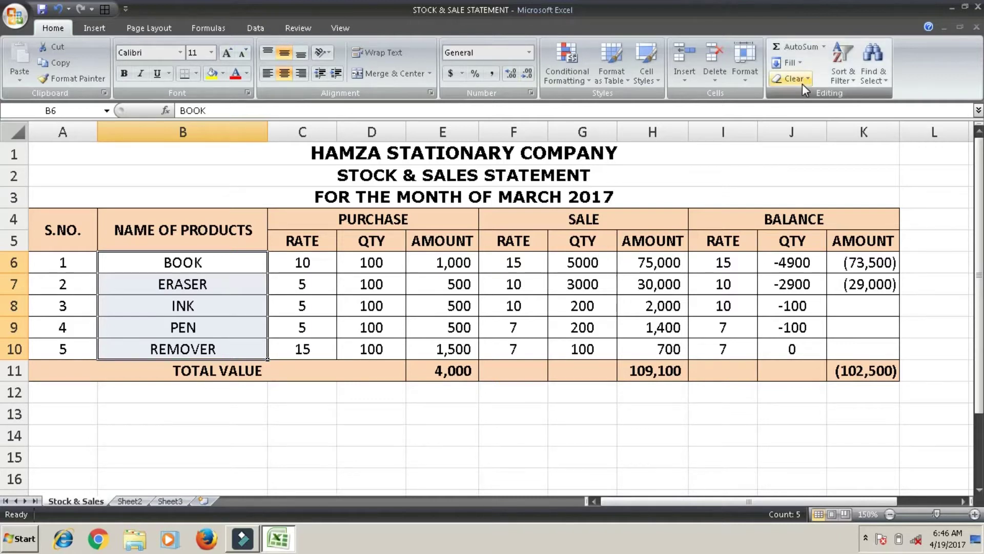
# Sort only the selected product names Z to A, continuing with the current selection
pyautogui.click(854, 67)
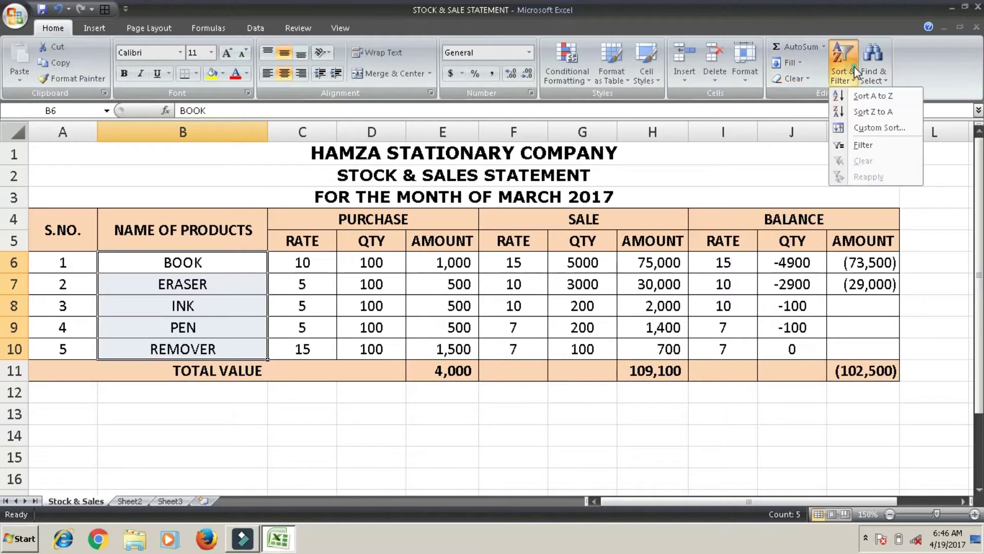
pyautogui.click(870, 111)
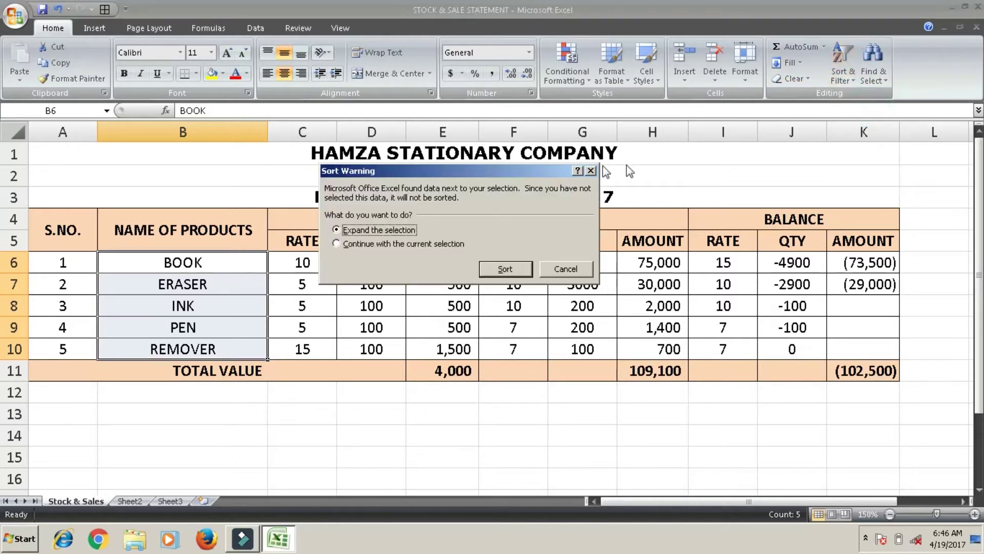
pyautogui.click(439, 248)
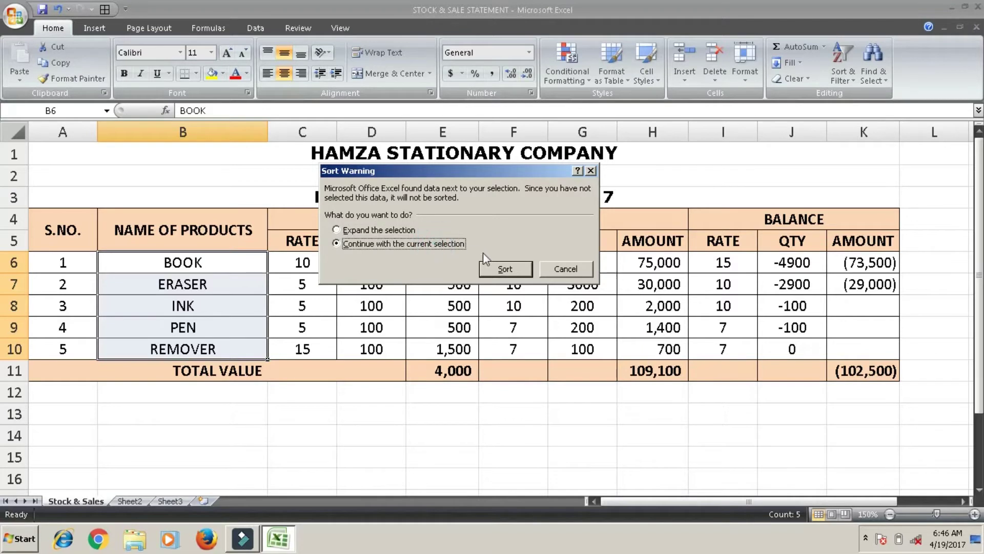
pyautogui.click(494, 265)
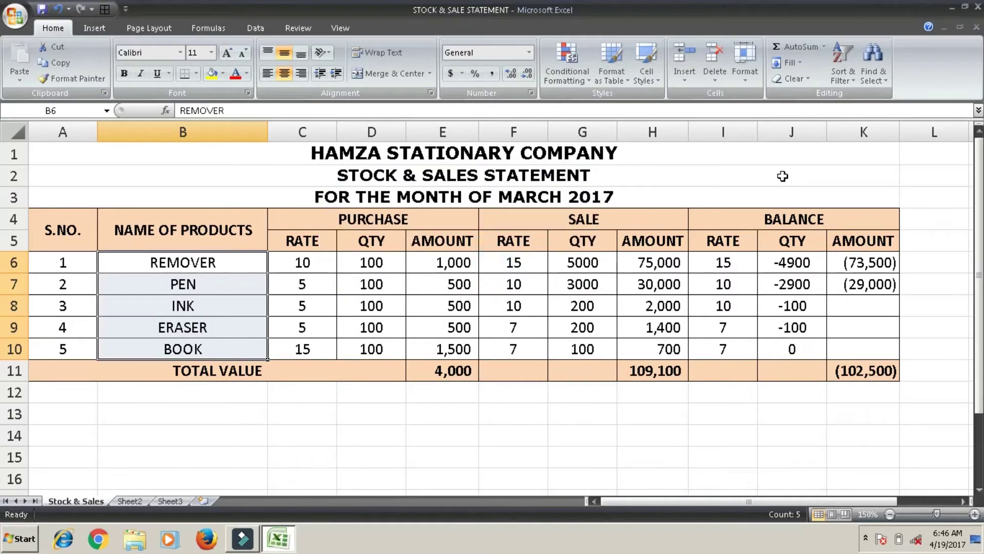
pyautogui.click(835, 71)
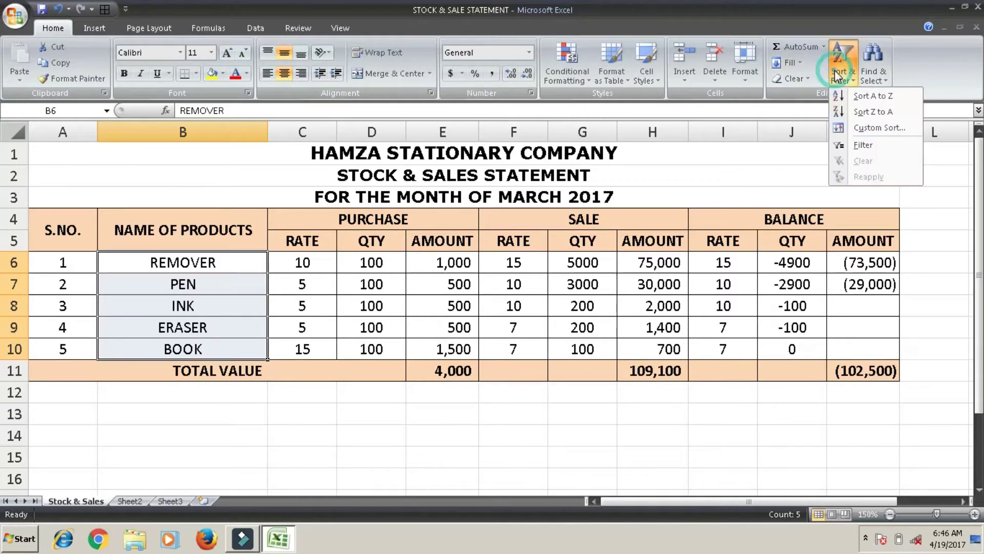
pyautogui.click(566, 253)
pyautogui.click(484, 247)
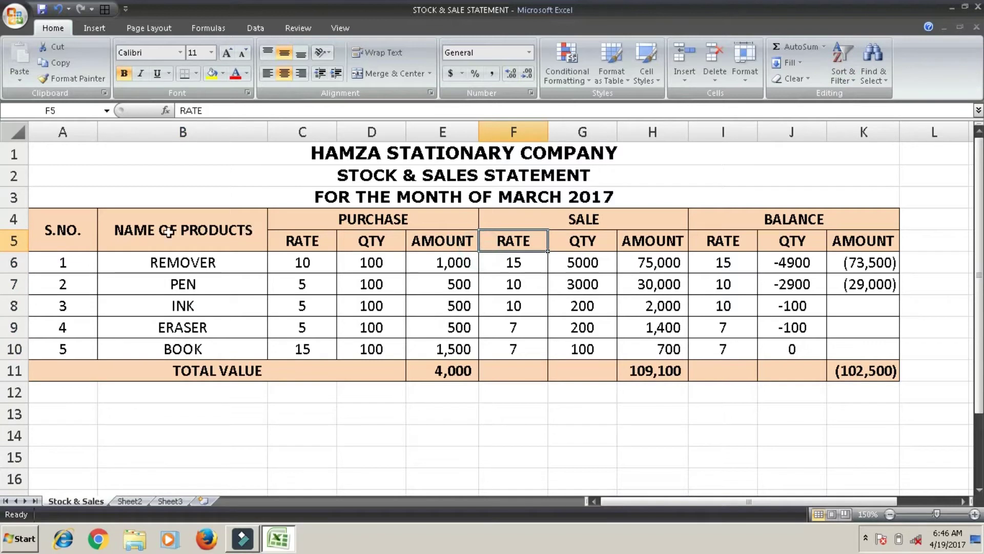
pyautogui.click(14, 244)
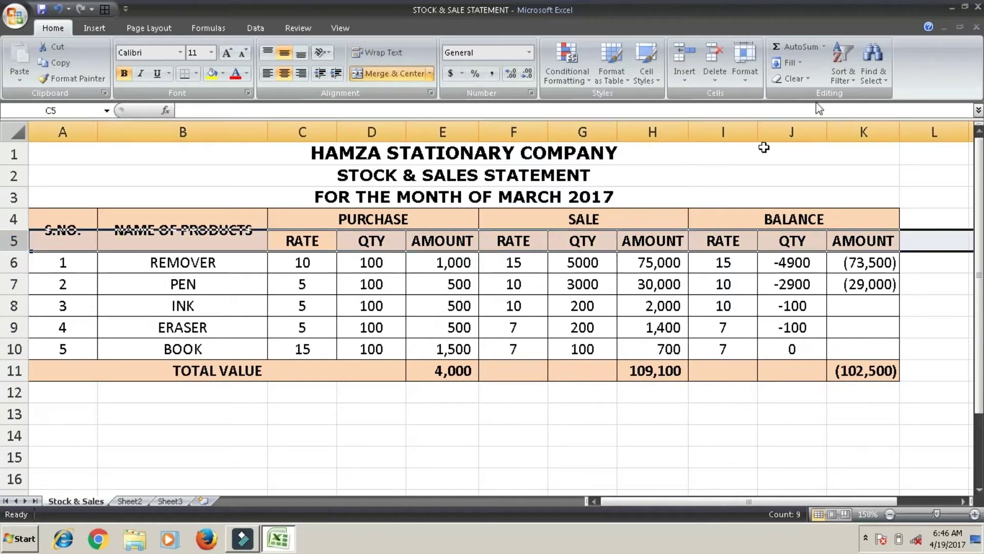
pyautogui.click(844, 78)
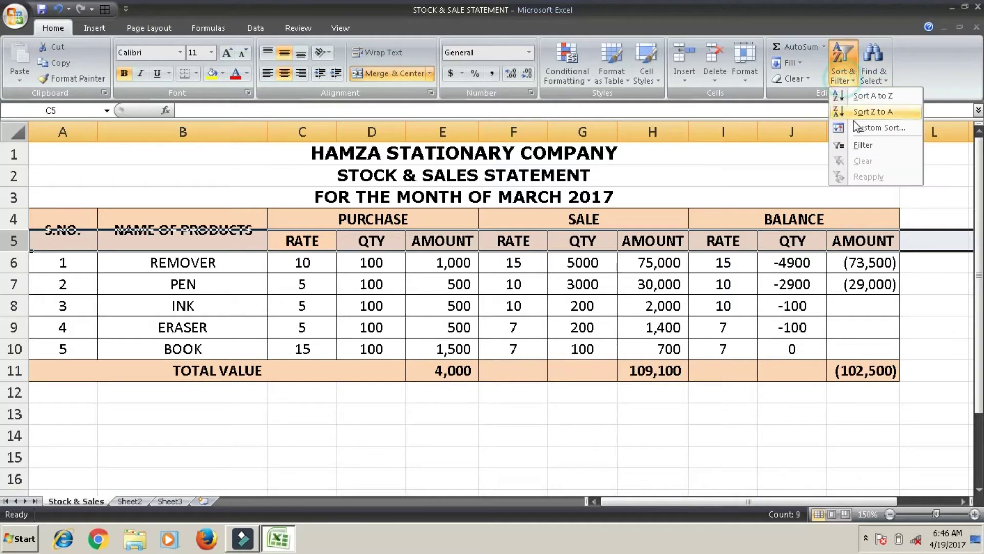
pyautogui.click(856, 144)
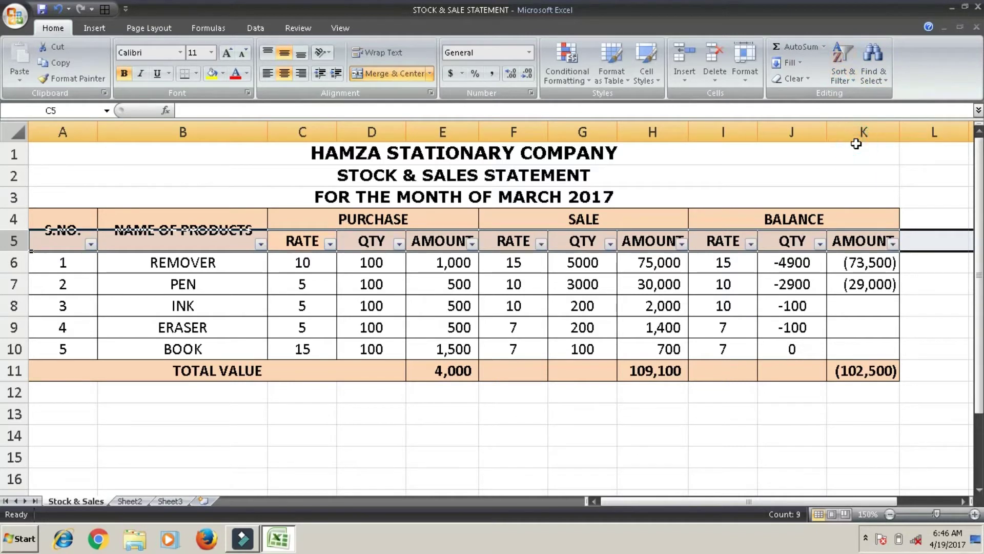
pyautogui.click(552, 288)
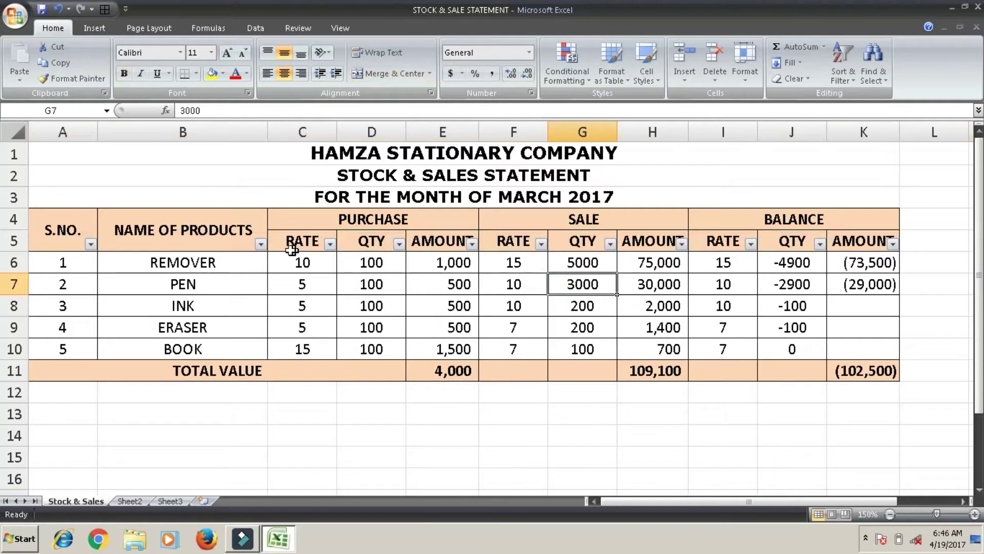
pyautogui.click(261, 245)
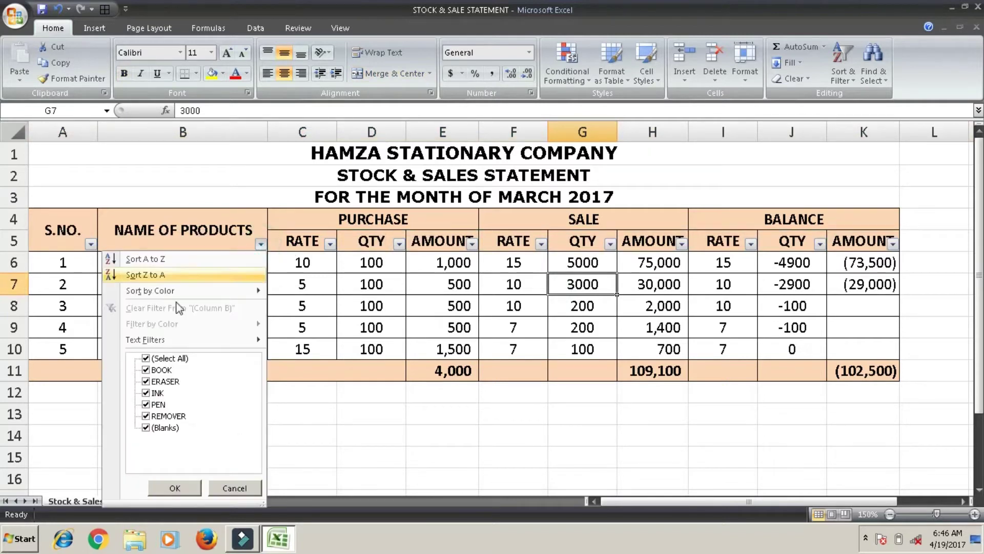
pyautogui.click(146, 358)
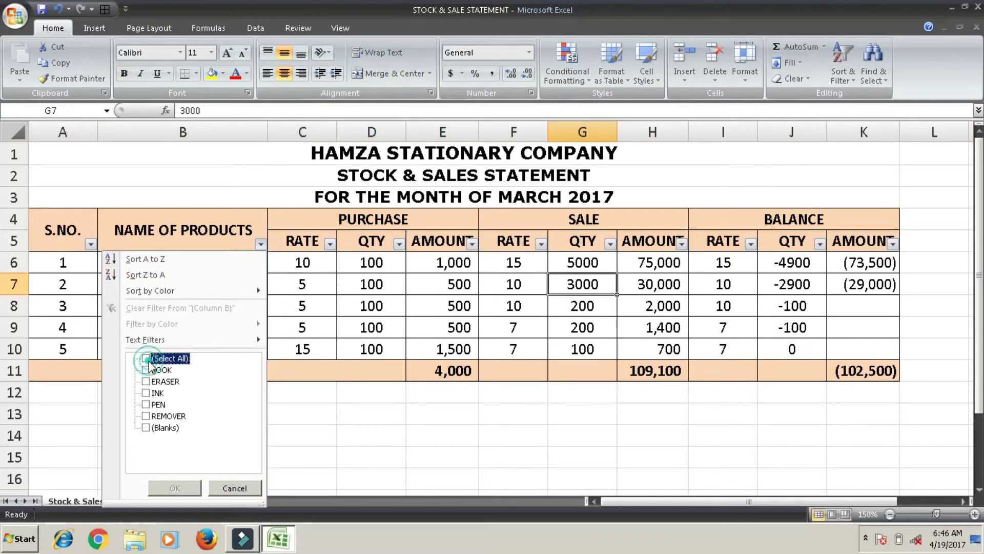
pyautogui.click(149, 371)
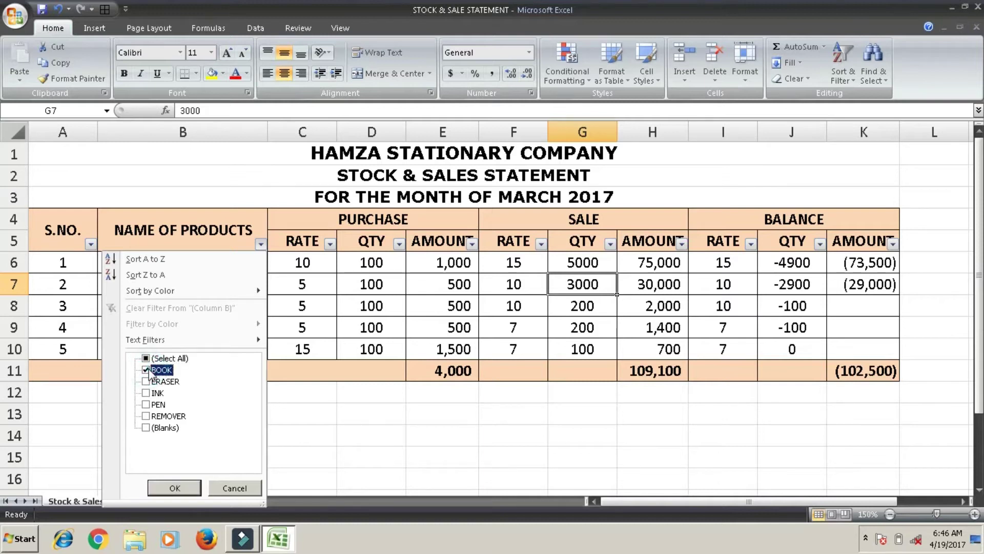
pyautogui.click(148, 406)
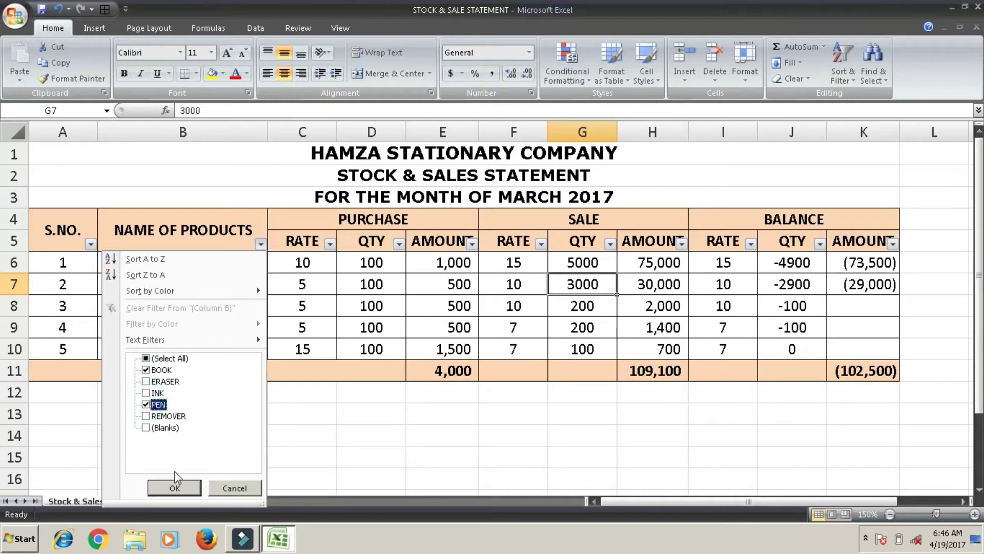
pyautogui.click(174, 488)
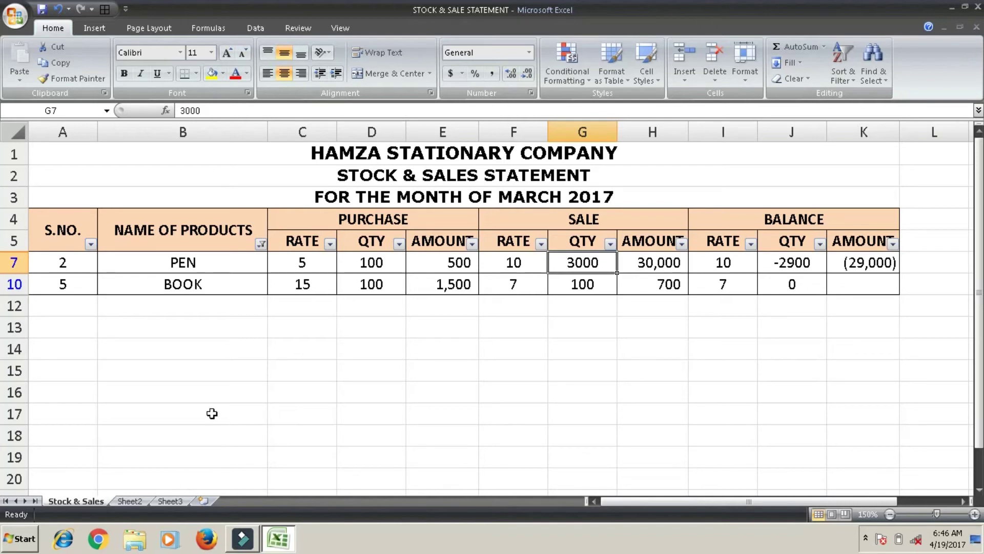
pyautogui.click(261, 245)
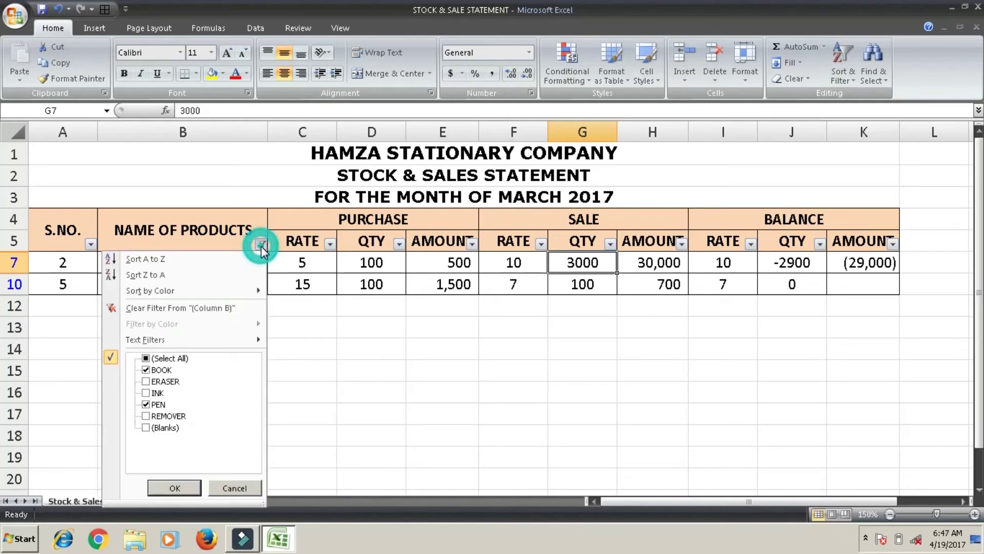
pyautogui.click(147, 358)
pyautogui.click(177, 486)
pyautogui.click(314, 372)
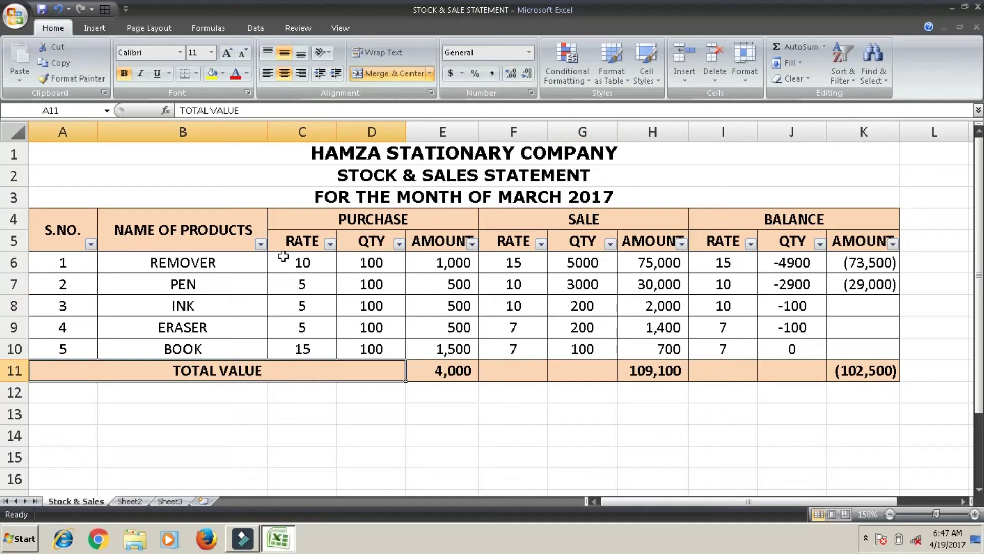
pyautogui.click(14, 241)
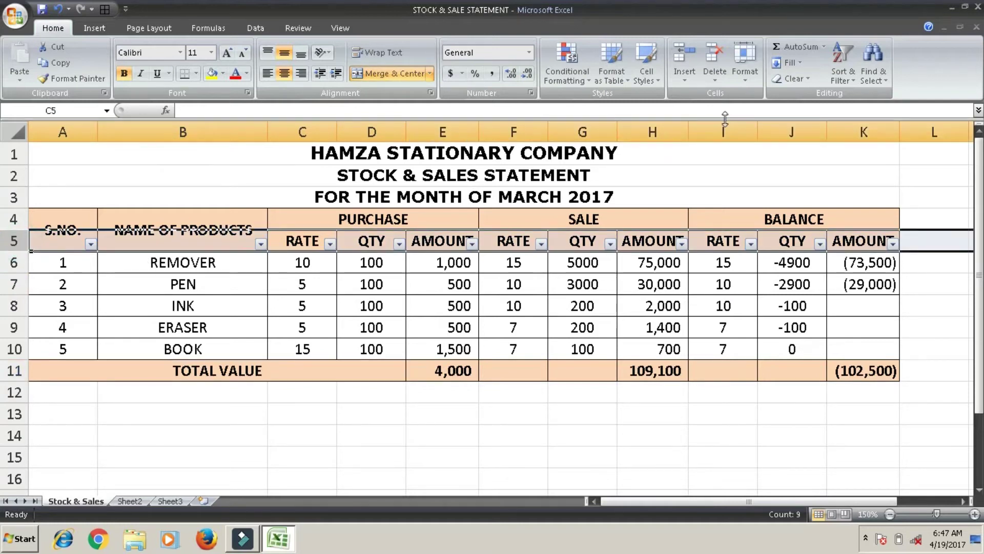
pyautogui.click(841, 74)
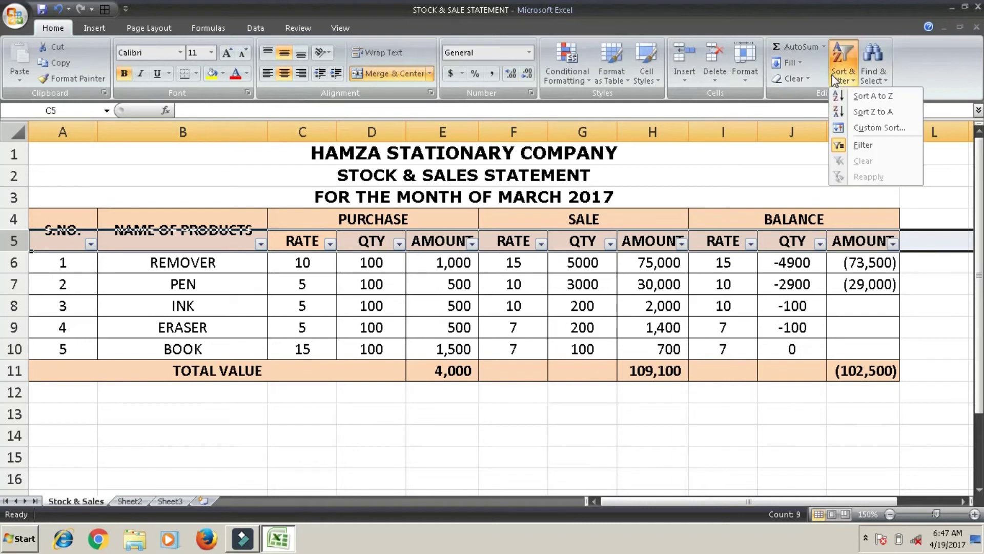
pyautogui.click(849, 144)
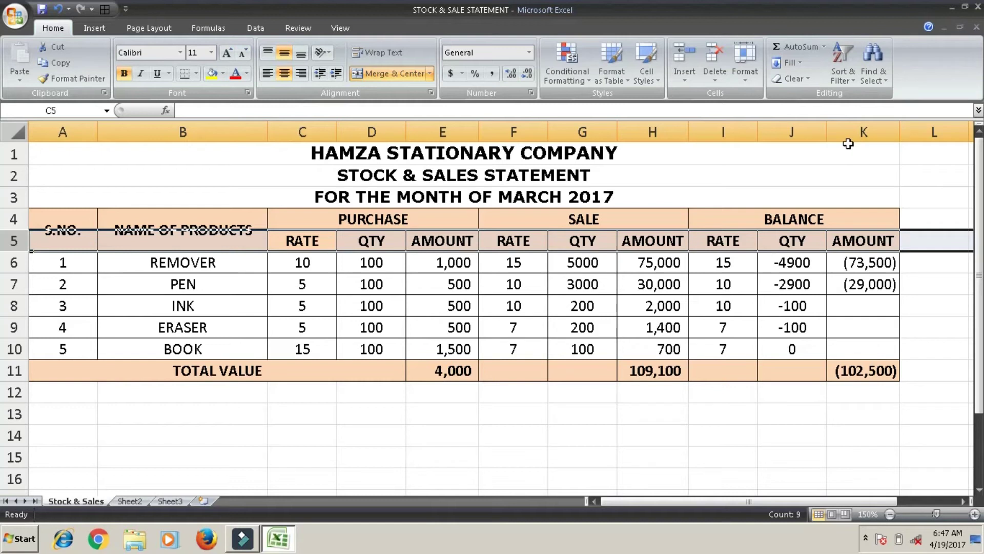
pyautogui.click(809, 175)
pyautogui.click(875, 80)
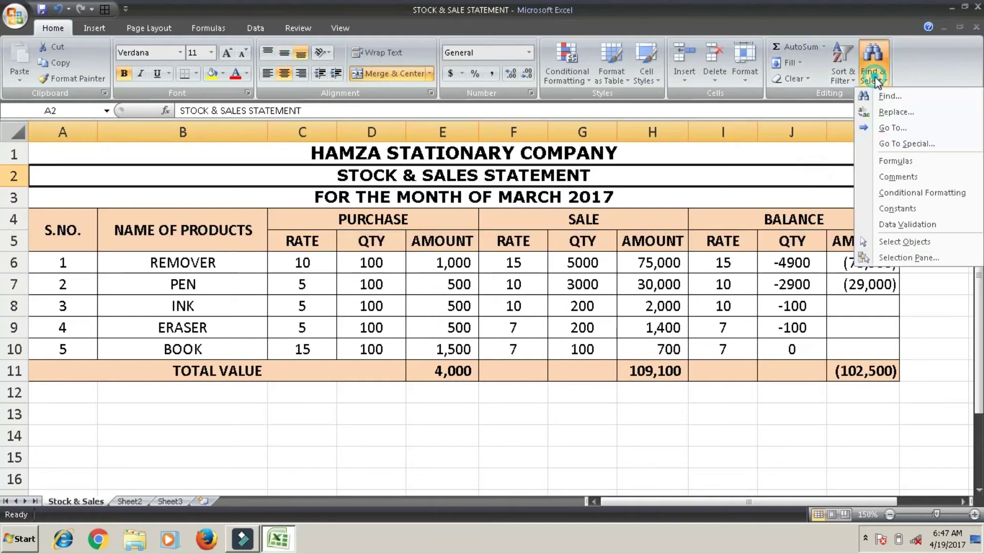
# Find PEN and replace it with SCALE in B7 via Find & Replace
pyautogui.click(887, 96)
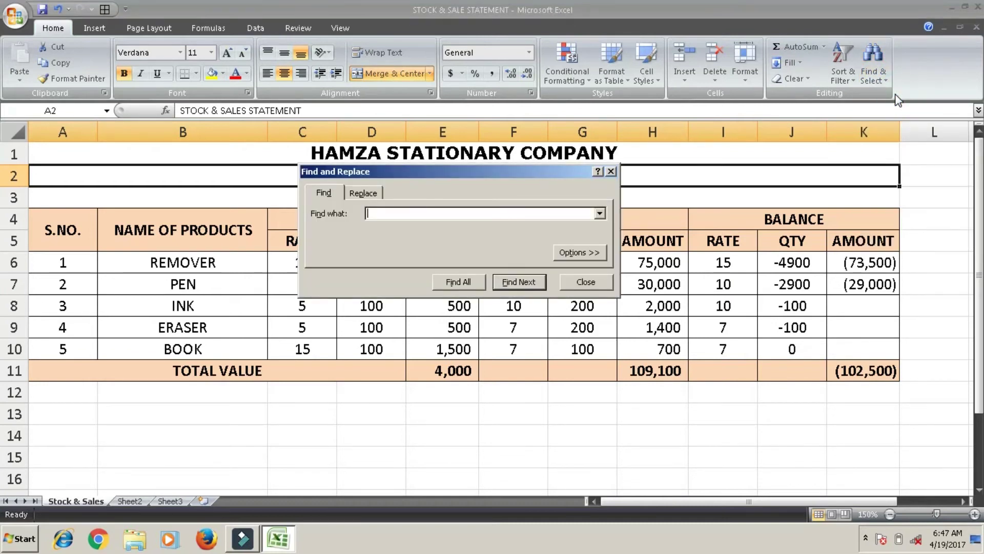
pyautogui.write('PEN')
pyautogui.click(519, 281)
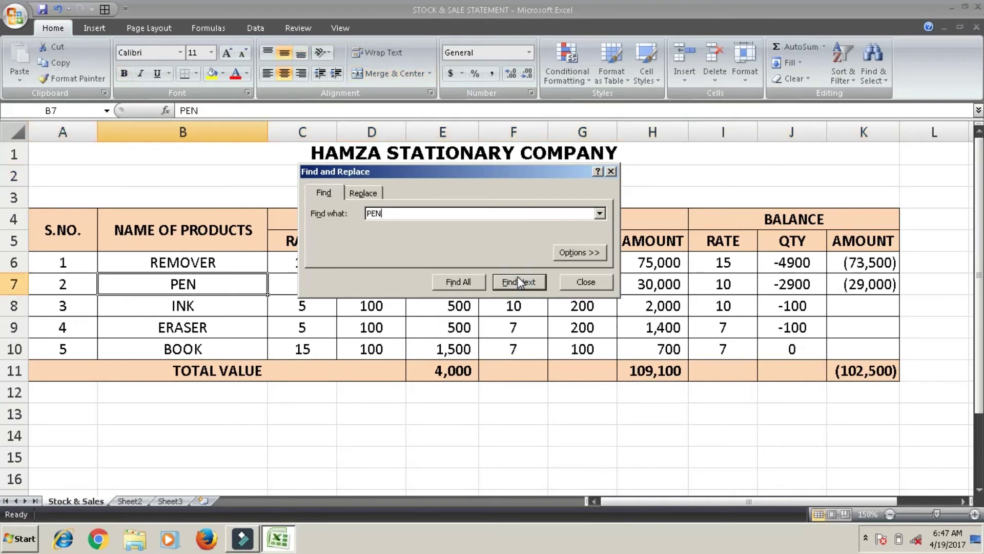
pyautogui.click(370, 193)
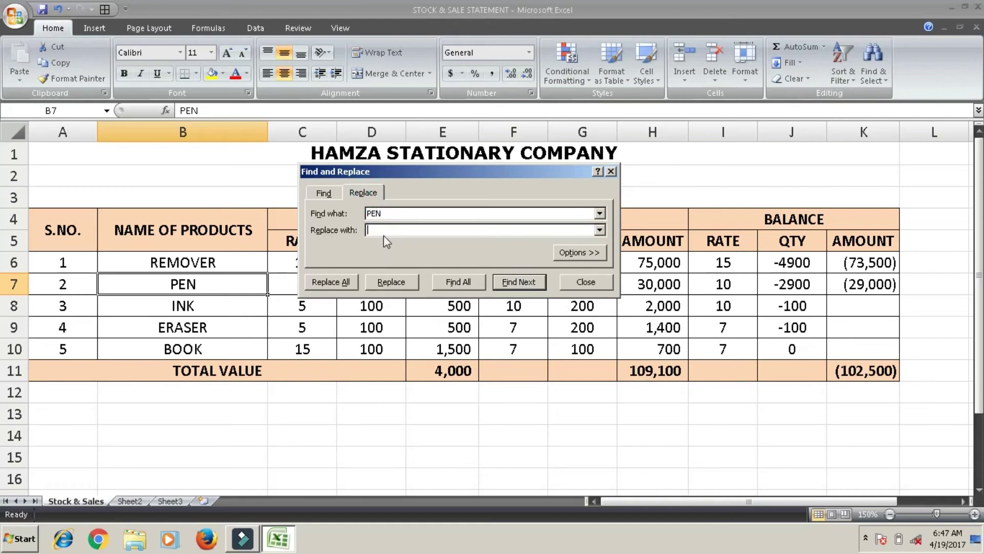
pyautogui.click(383, 231)
pyautogui.write('SCALE')
pyautogui.click(393, 283)
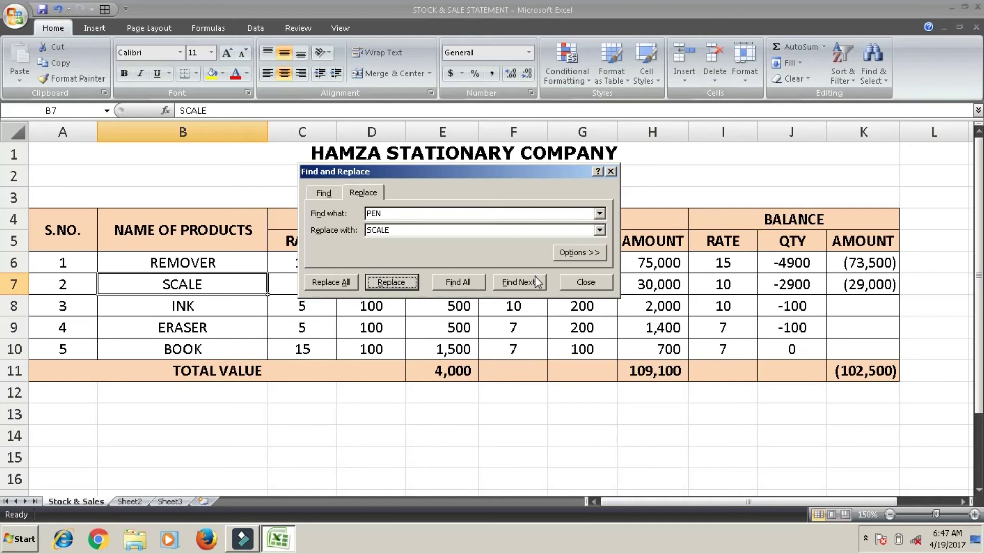
pyautogui.click(580, 282)
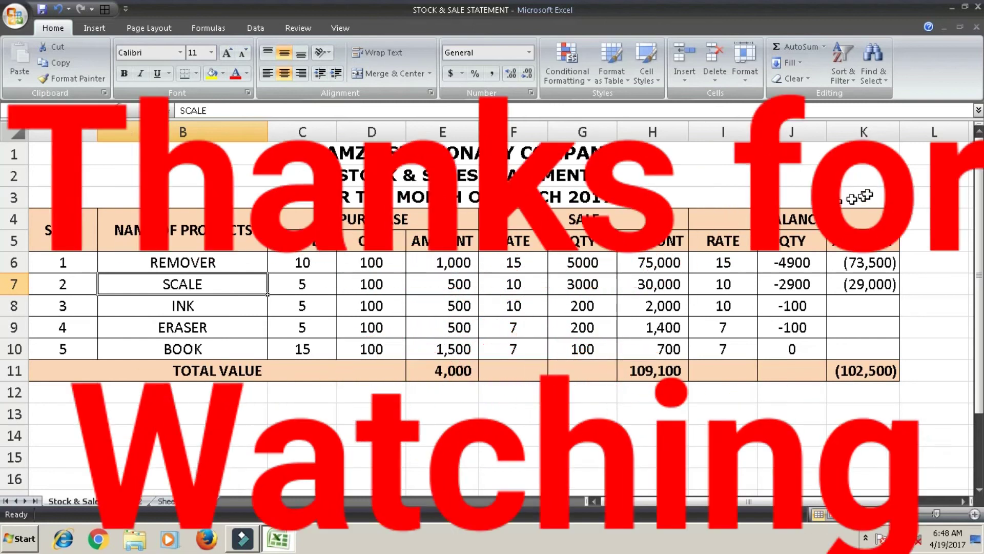
# Minimise the Excel window holding the finished stock statement to reveal the desktop
pyautogui.click(948, 8)
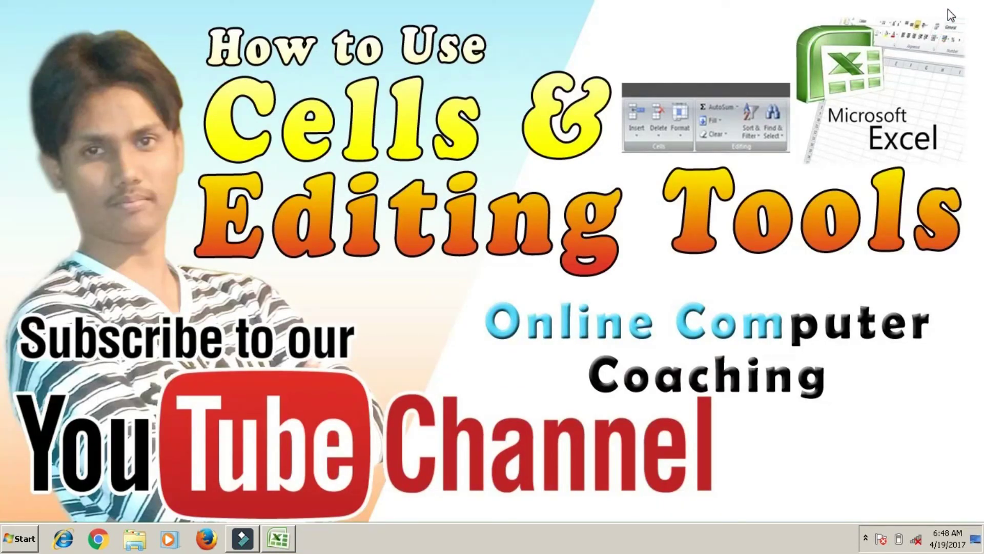